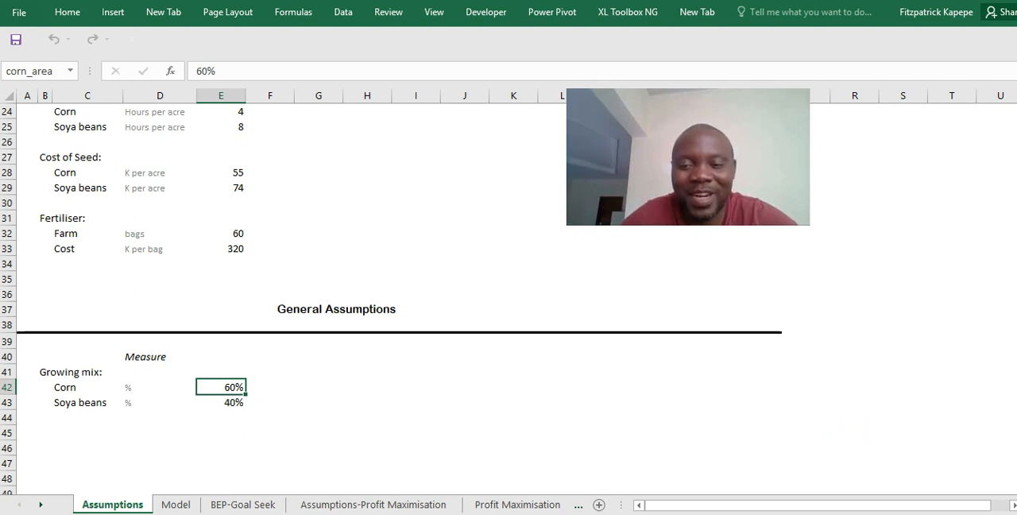
- Switch to the exercise PDF and read question d on planning base, best and worst cases with the Scenario Manager
click(767, 508)
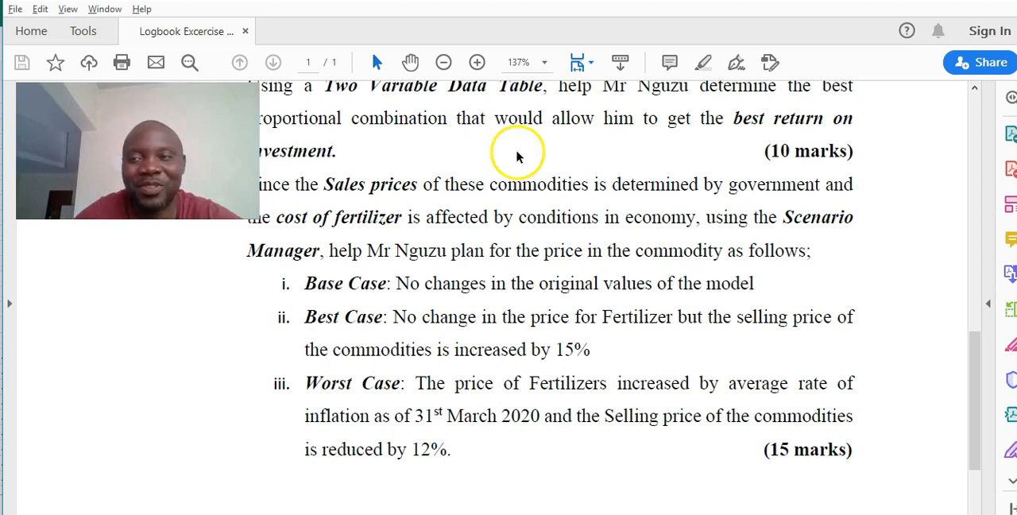
click(974, 93)
click(974, 93)
click(974, 93)
click(974, 93)
click(974, 93)
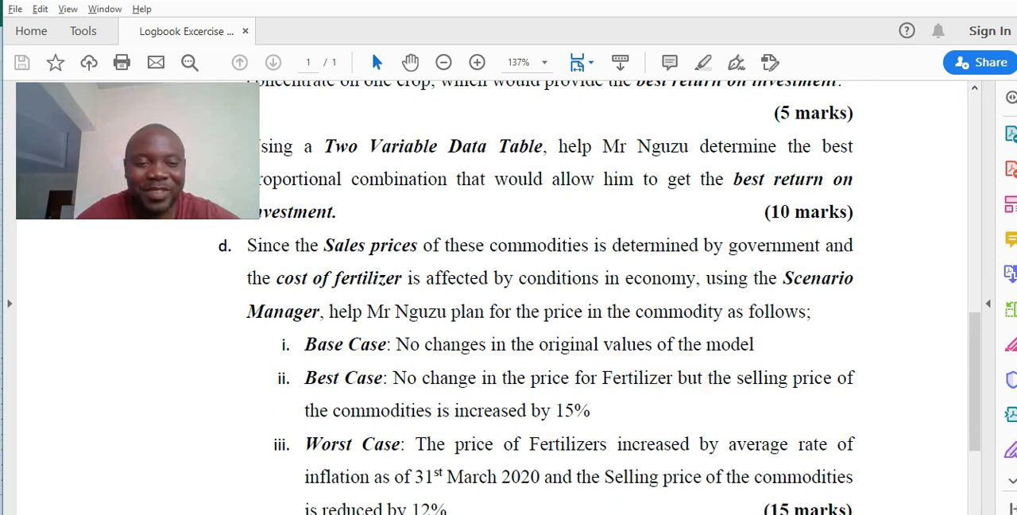
- Return to the Excel workbook and copy the Assumptions and Model sheets together to the end of the workbook
key(alt+Tab)
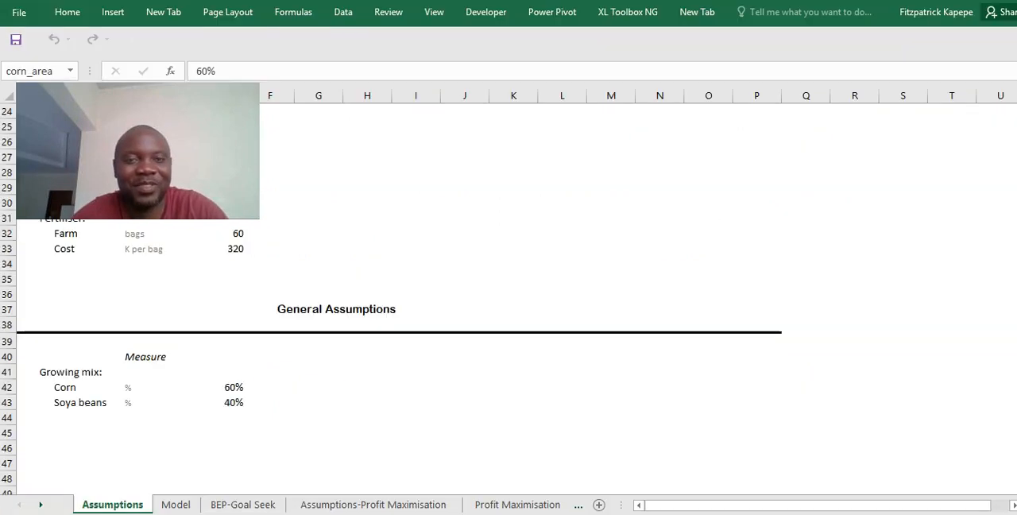
click(328, 340)
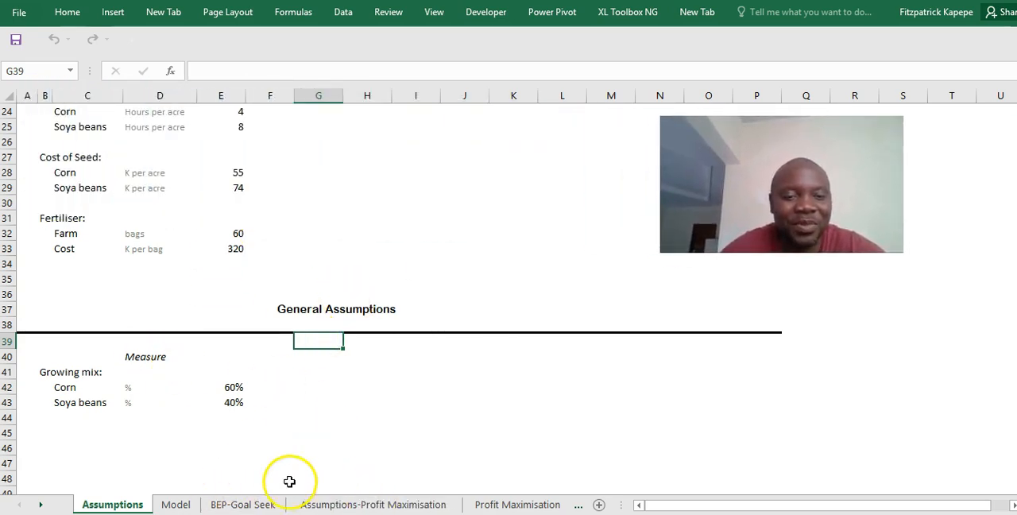
click(171, 506)
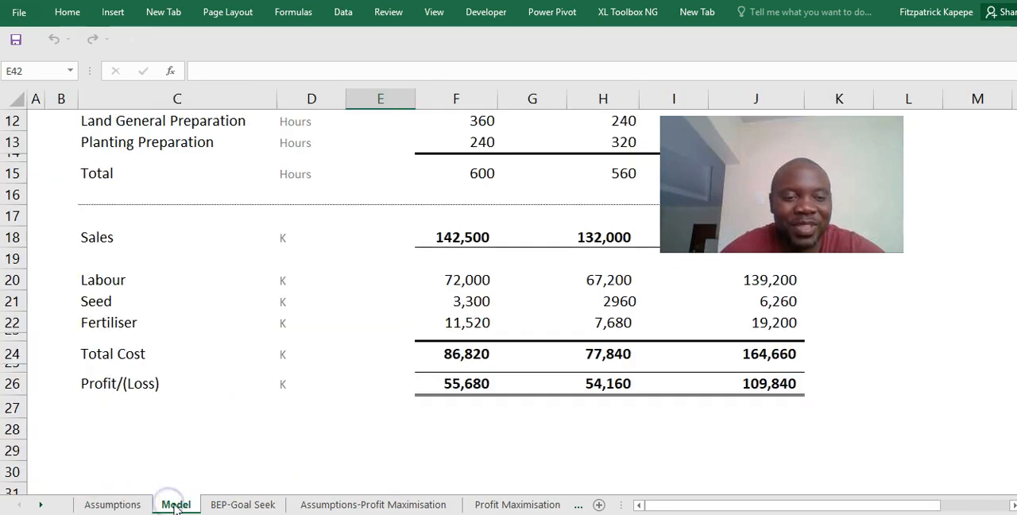
click(107, 505)
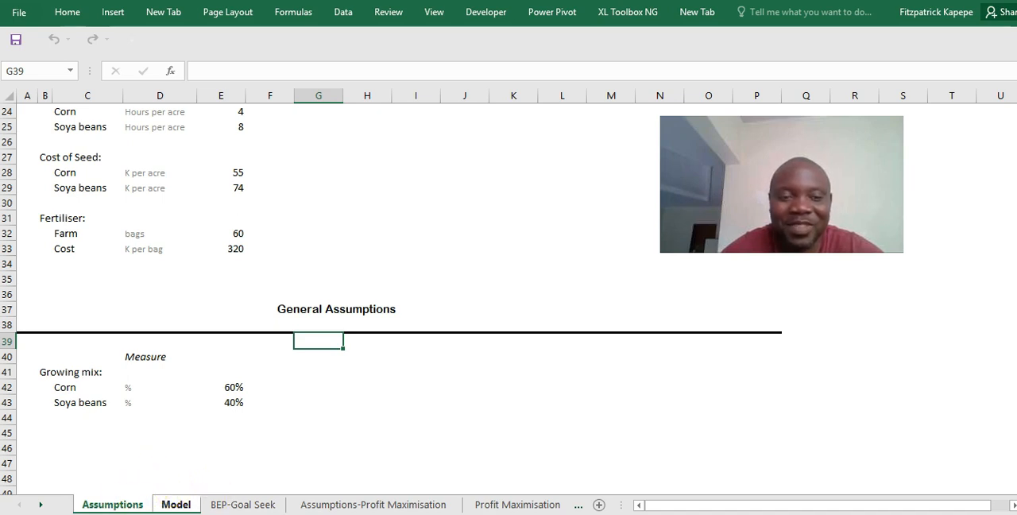
right_click(132, 510)
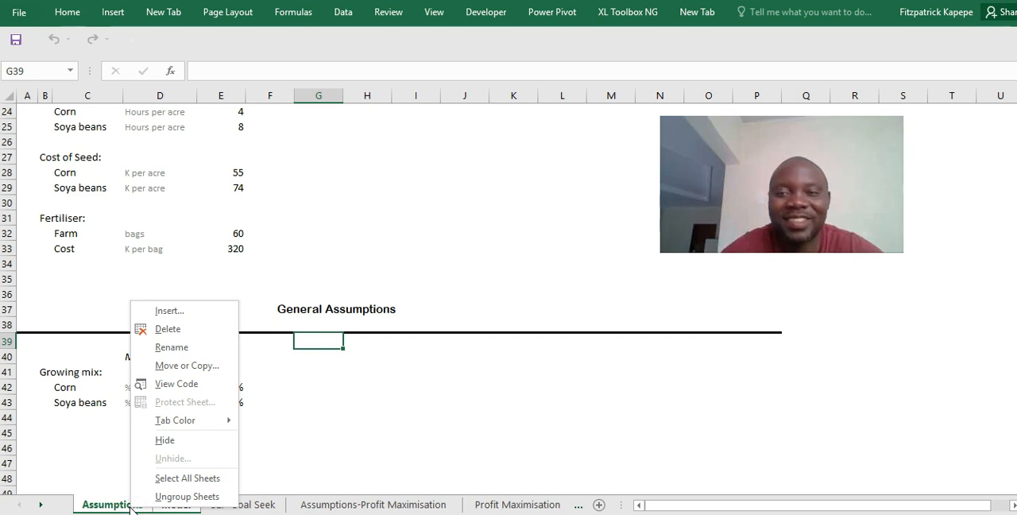
click(208, 369)
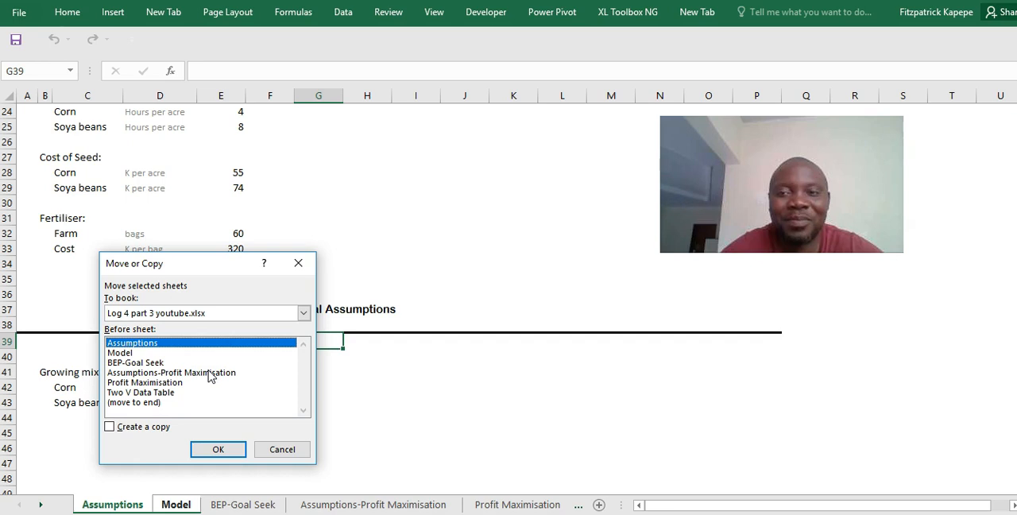
click(110, 427)
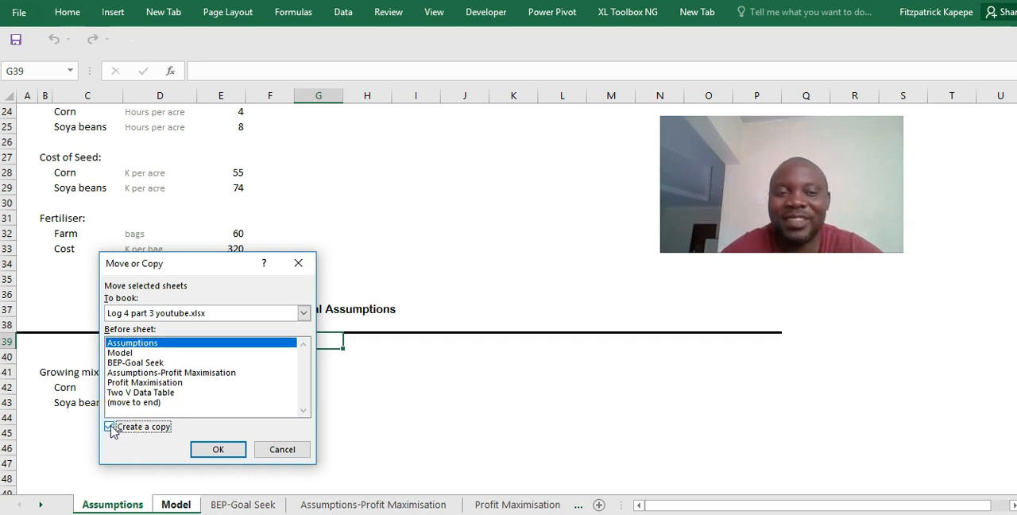
click(134, 403)
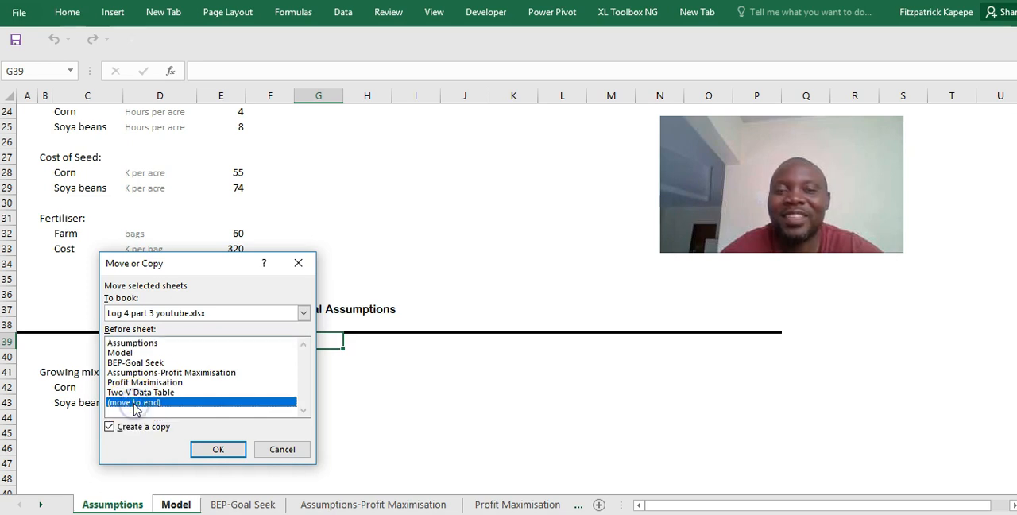
click(223, 451)
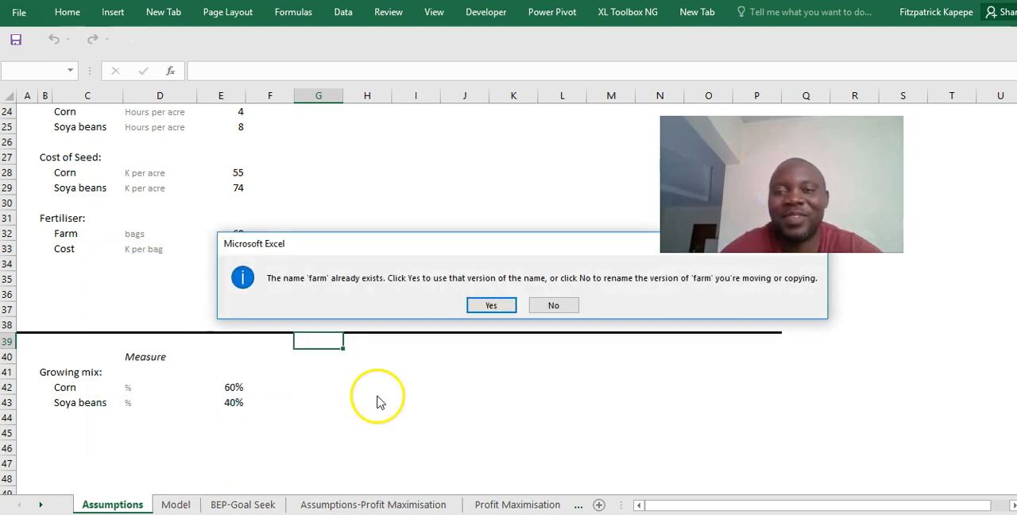
- Use the existing version of each conflicting defined name for the copied sheets
click(501, 305)
click(501, 305)
click(501, 304)
click(501, 305)
click(501, 305)
click(501, 306)
click(500, 304)
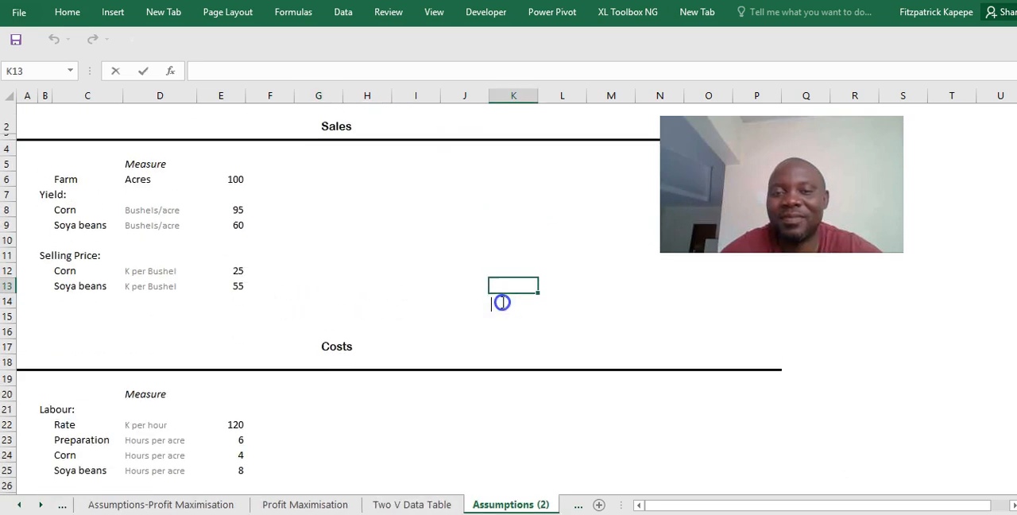
click(469, 334)
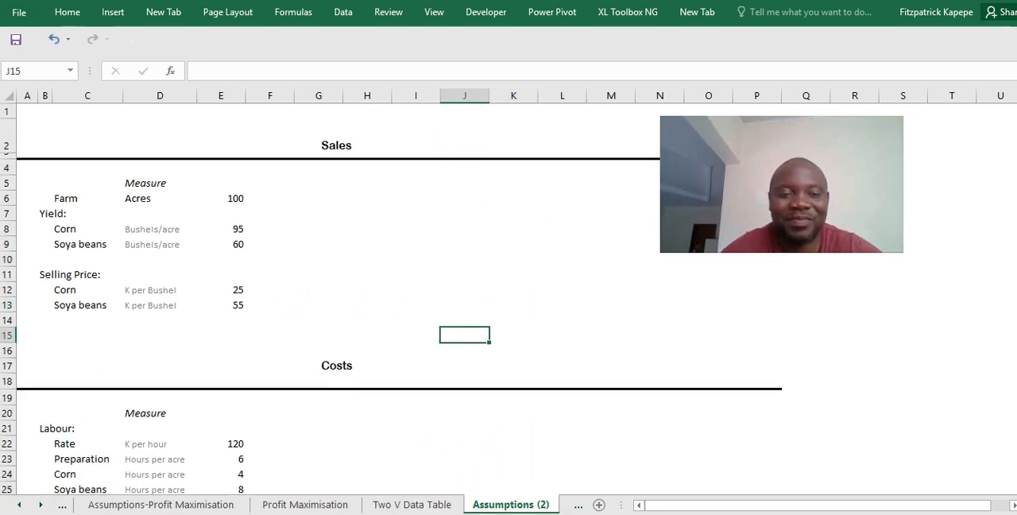
- Rename the copied Model (2) sheet as "Model-Scenario Manager"
click(40, 505)
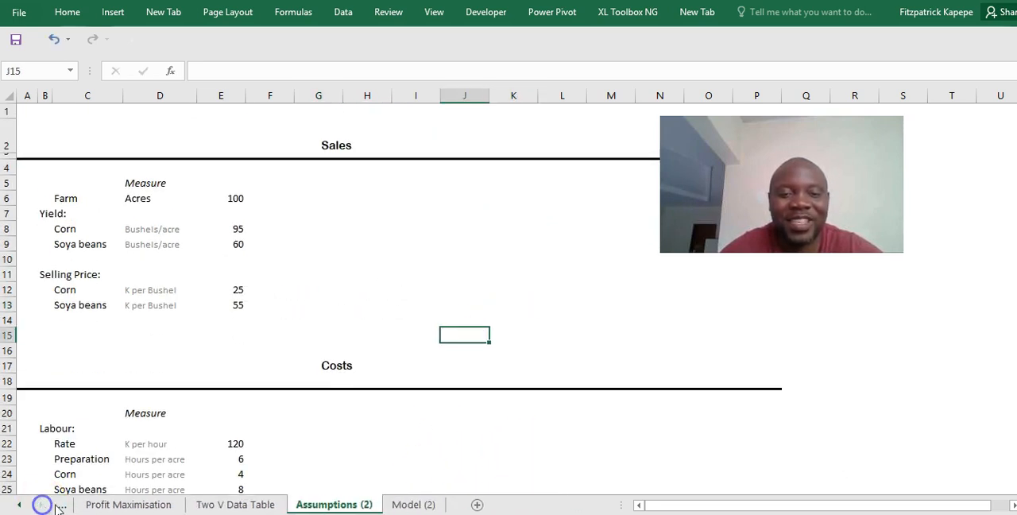
click(409, 505)
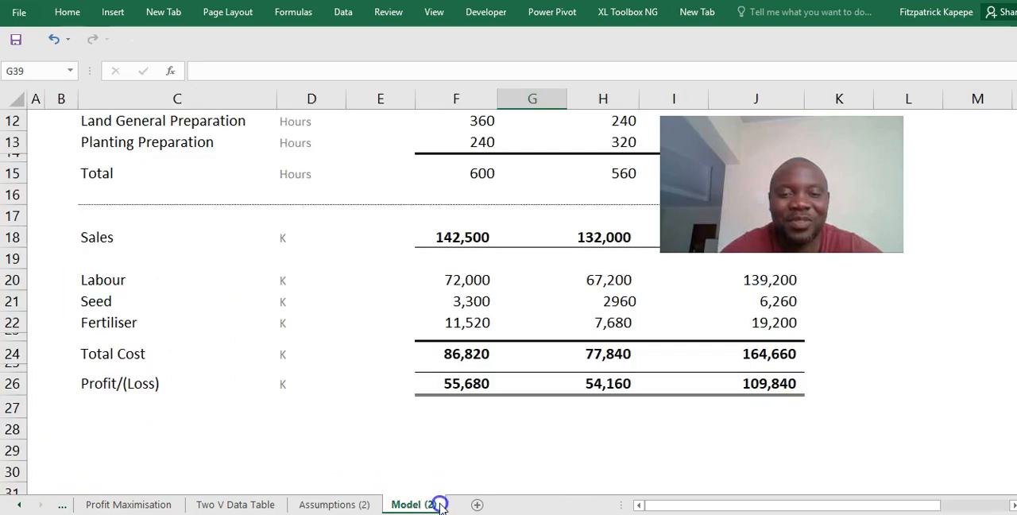
double_click(440, 505)
click(438, 504)
key(BackSpace)
key(BackSpace)
key(BackSpace)
key(BackSpace)
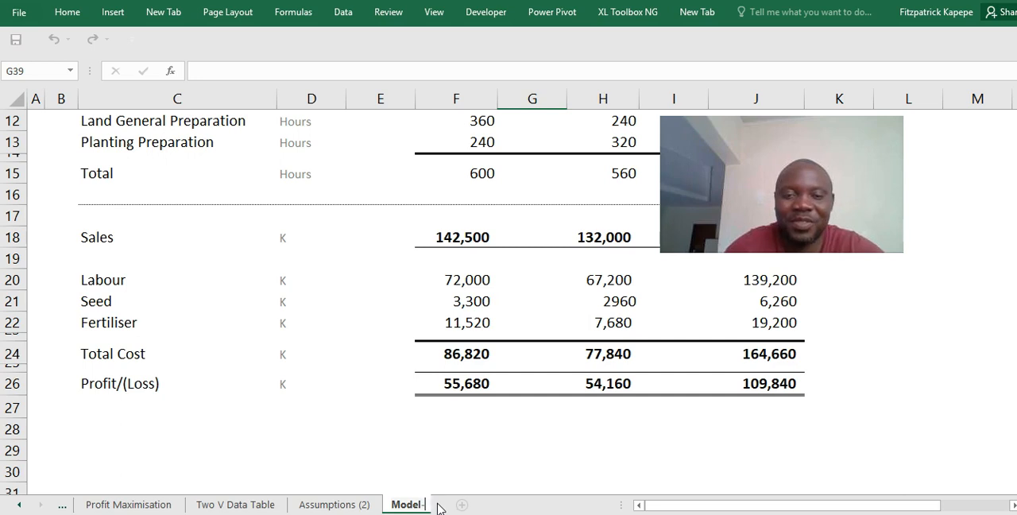
text(-Scenario)
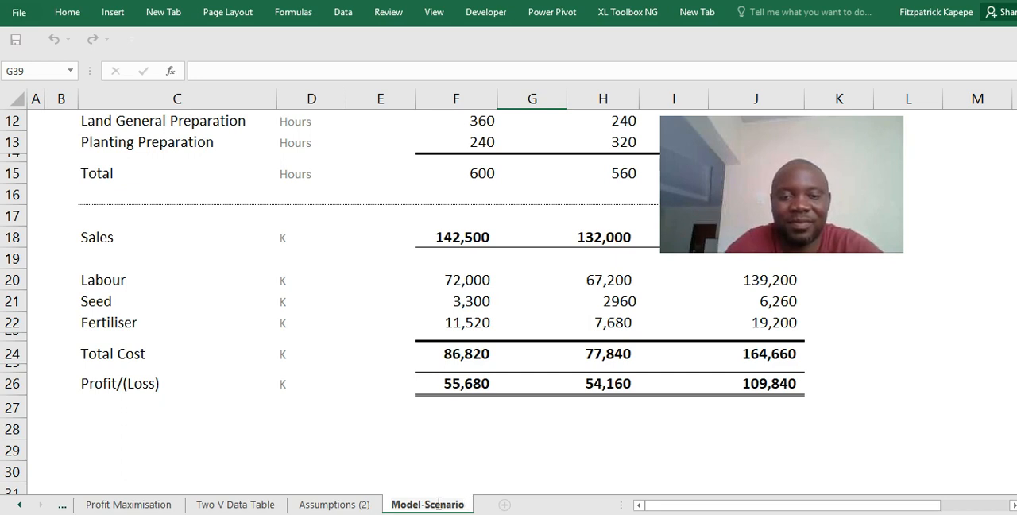
text( Mag)
text(ager)
click(546, 428)
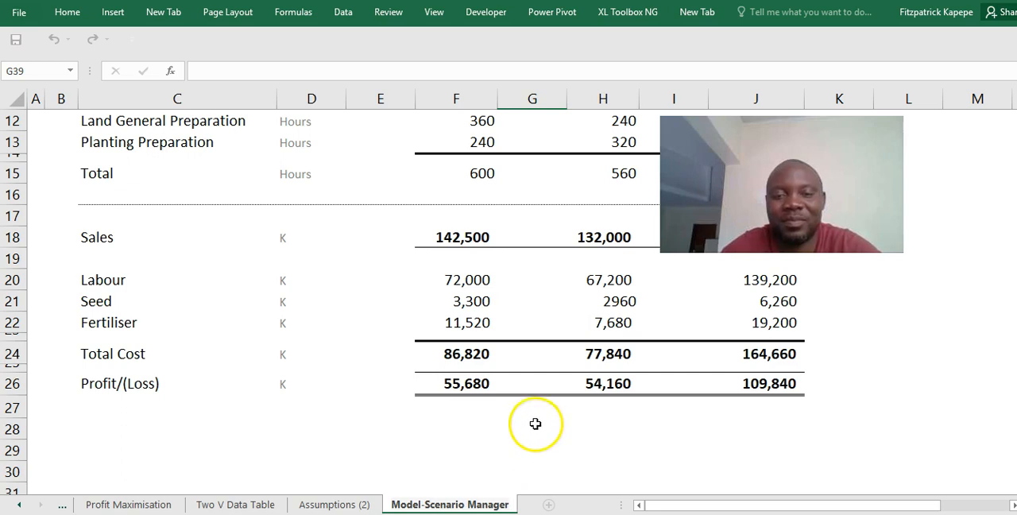
click(481, 431)
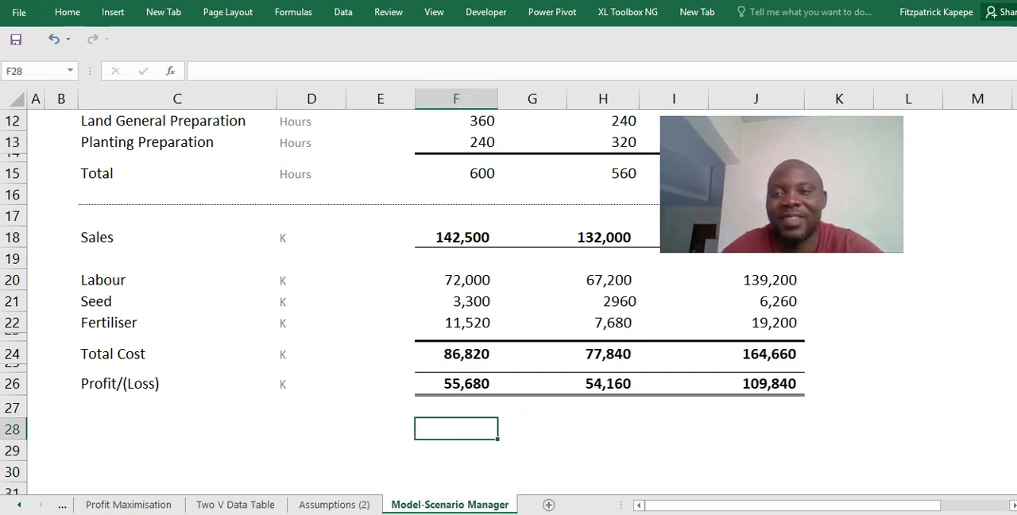
- Copy the complete assumptions block A2:I47 from the Assumptions (2) sheet
click(346, 504)
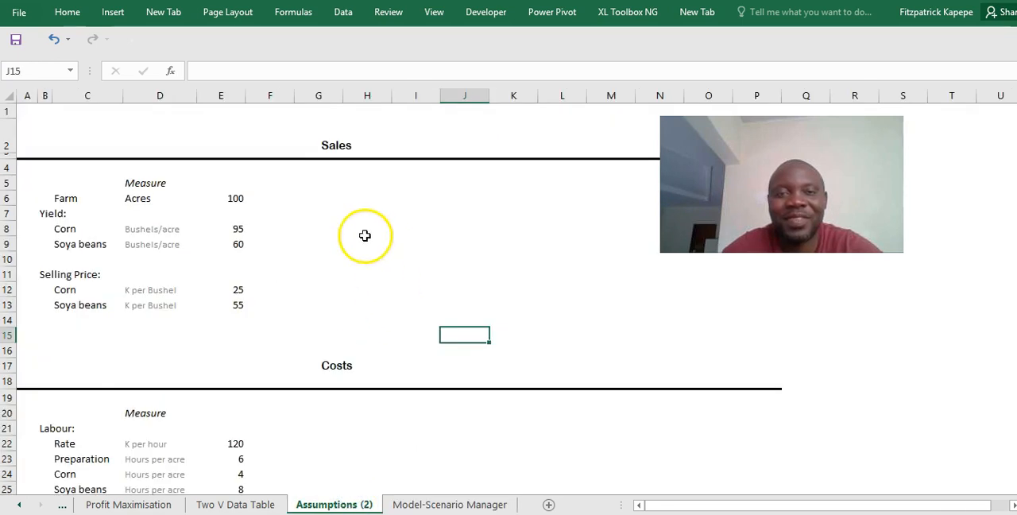
click(30, 143)
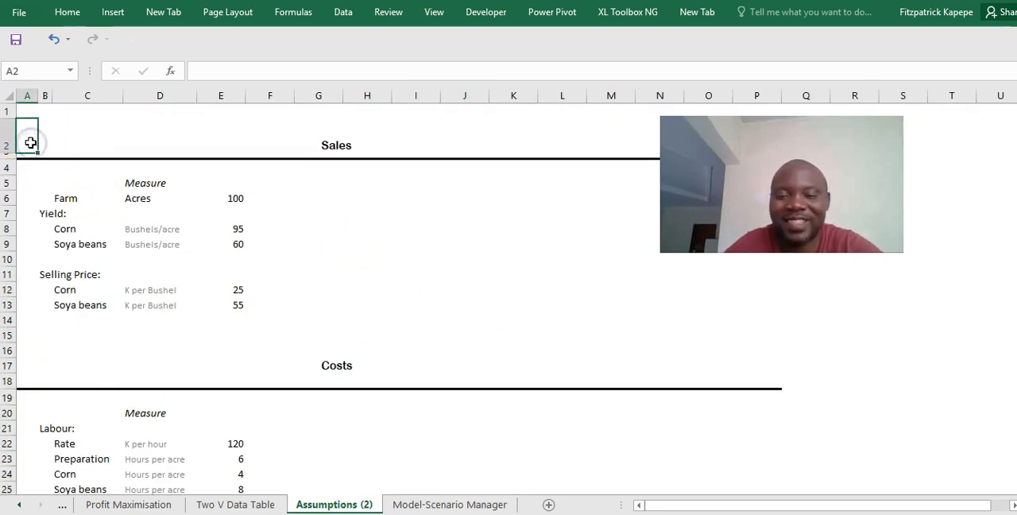
key(shift+Right)
key(shift+Right)
key(shift+Right)
key(shift+Right)
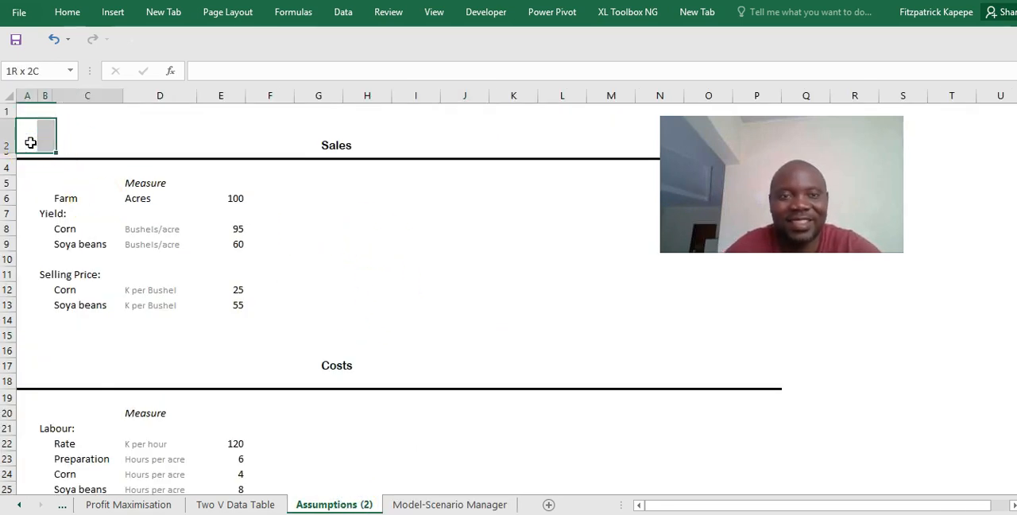
key(shift+Right)
key(shift+Right)
key(shift+Right)
key(shift+Down)
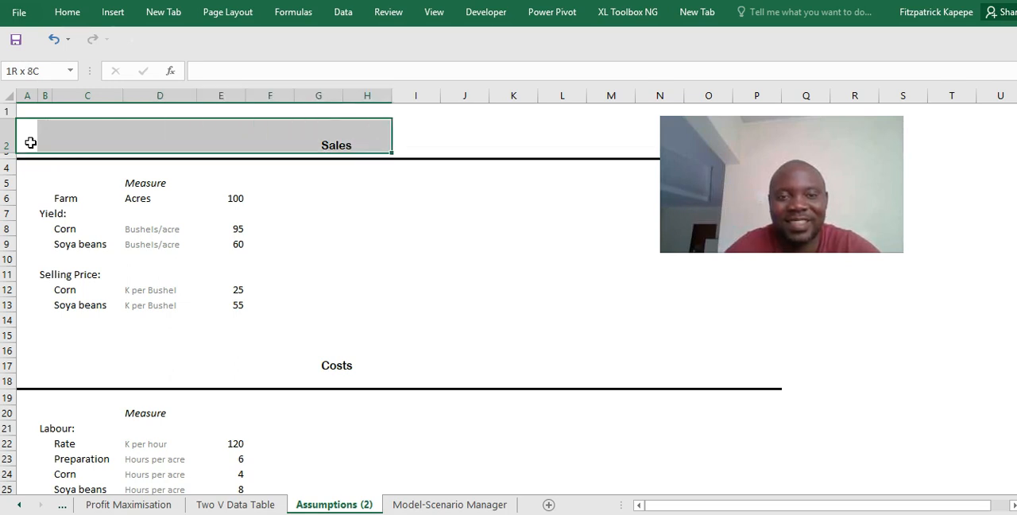
key(shift+Down)
key(shift+Down)
key(shift+Down)
key(shift+Down)
key(shift+Down)
key(shift+Down)
key(shift+Down)
key(shift+Down)
key(shift+Down)
key(shift+Down)
key(shift+Down)
key(shift+Down)
key(shift+Down)
key(shift+Down)
key(shift+Down)
key(shift+Down)
key(shift+Down)
key(shift+Down)
key(shift+Down)
key(shift+Down)
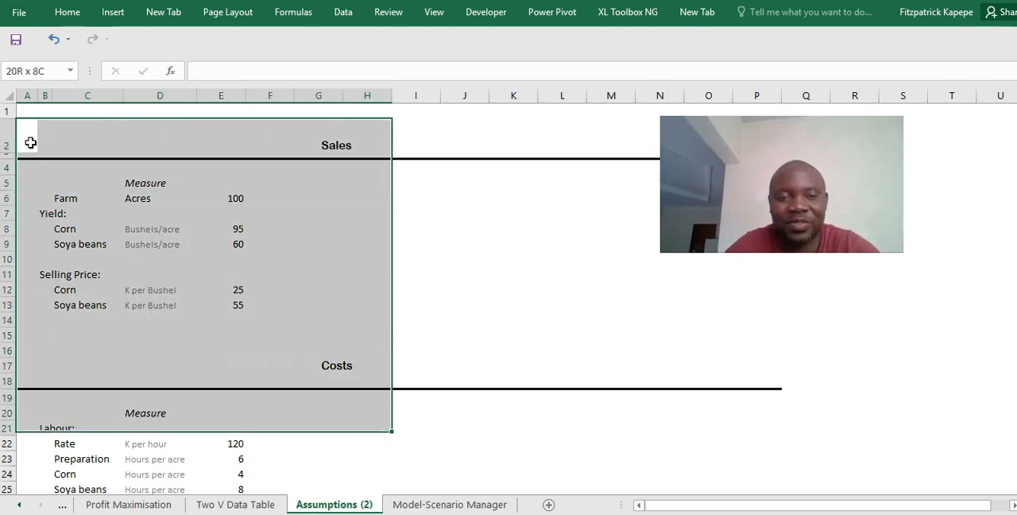
key(shift+Down)
key(shift+Down)
key(shift+Down)
key(shift+Down)
key(shift+Down)
key(shift+Down)
key(shift+Down)
key(shift+Down)
key(shift+Down)
key(shift+Down)
key(shift+Down)
drag(391, 485, 440, 393)
key(shift+Up)
key(shift+Up)
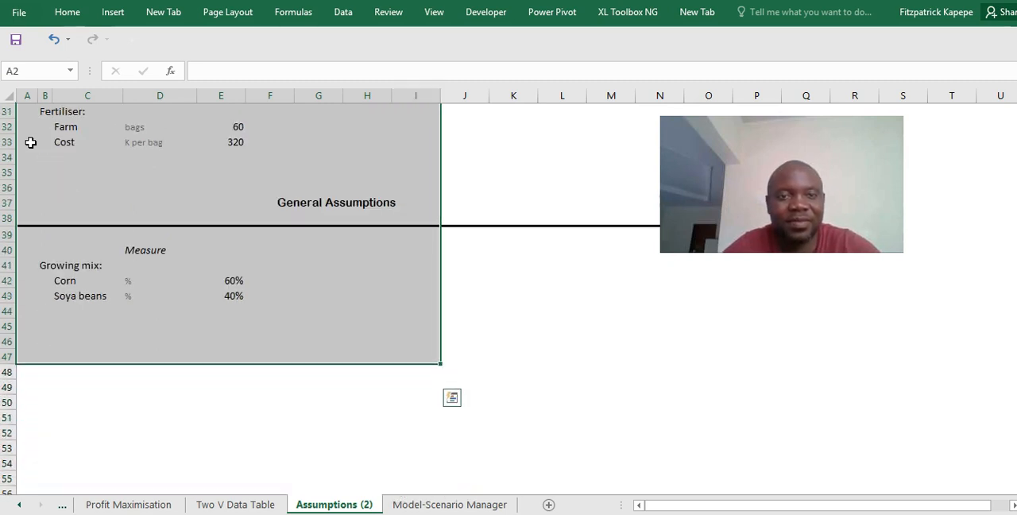
scroll(30, 142, up, 10)
key(ctrl+c)
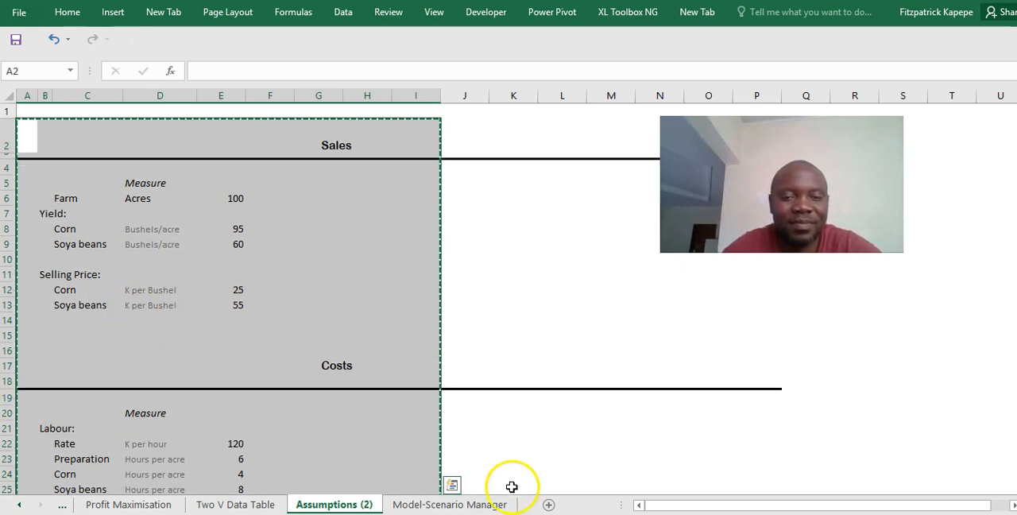
- On the Model-Scenario Manager sheet, paste the copied assumptions beside the income statement starting at M3, and increase the height of row 14
click(461, 504)
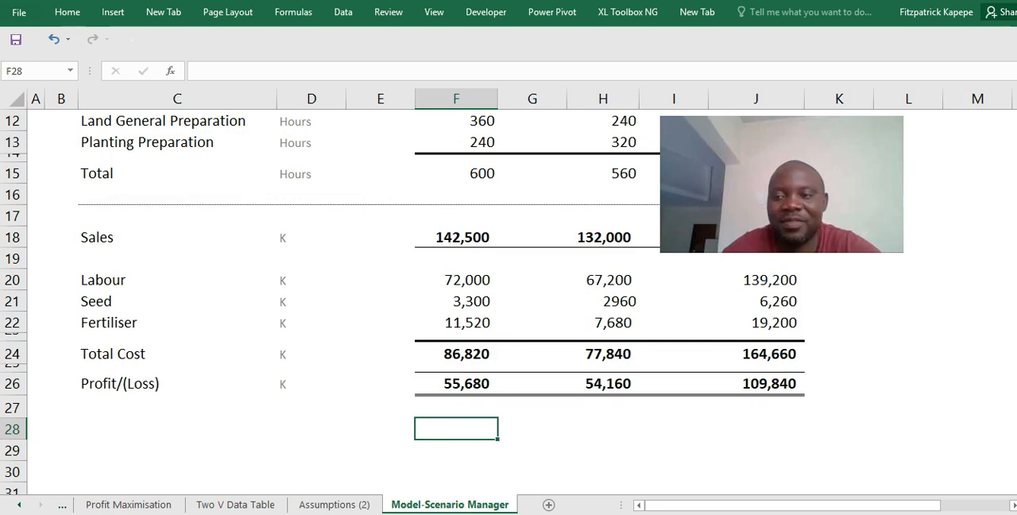
scroll(1010, 264, up, 4)
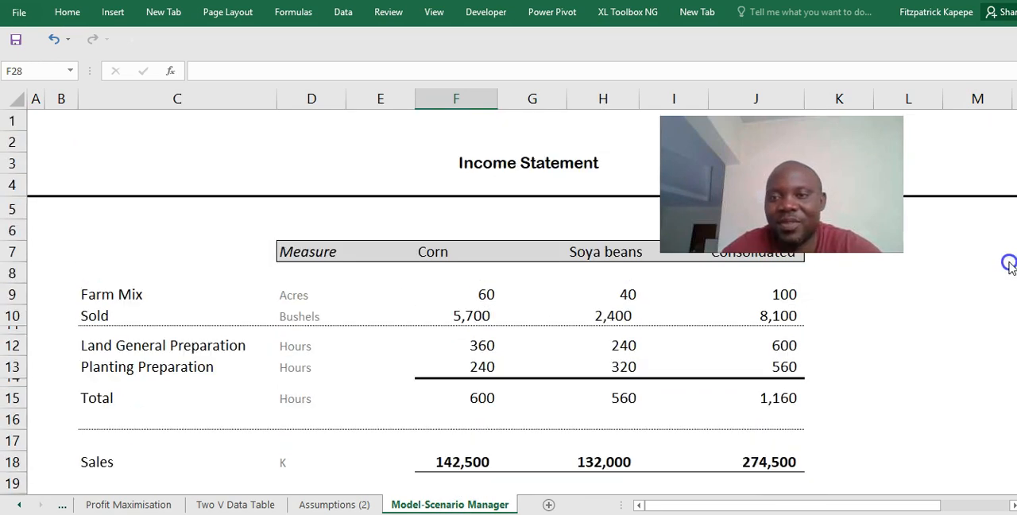
click(936, 143)
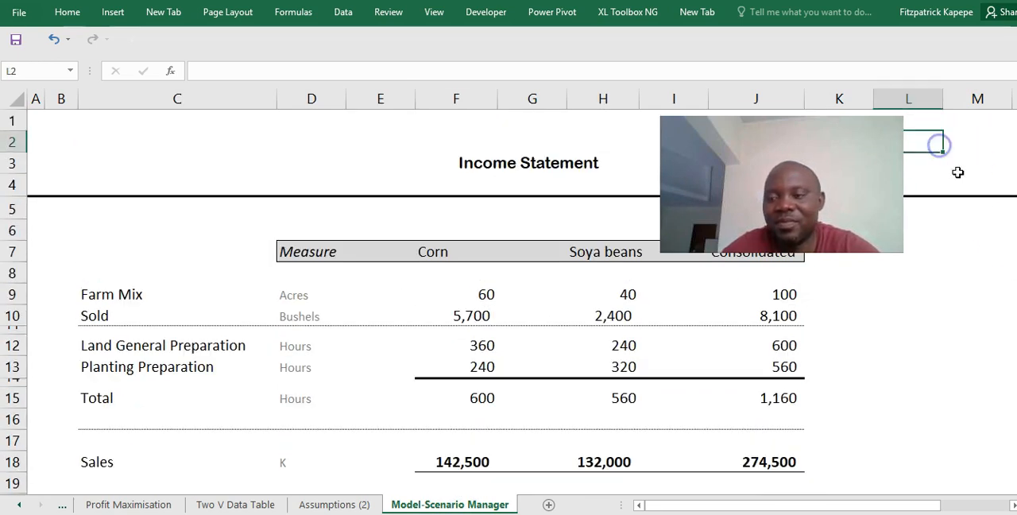
click(1014, 506)
click(1014, 507)
click(1014, 506)
click(1014, 506)
key(Right)
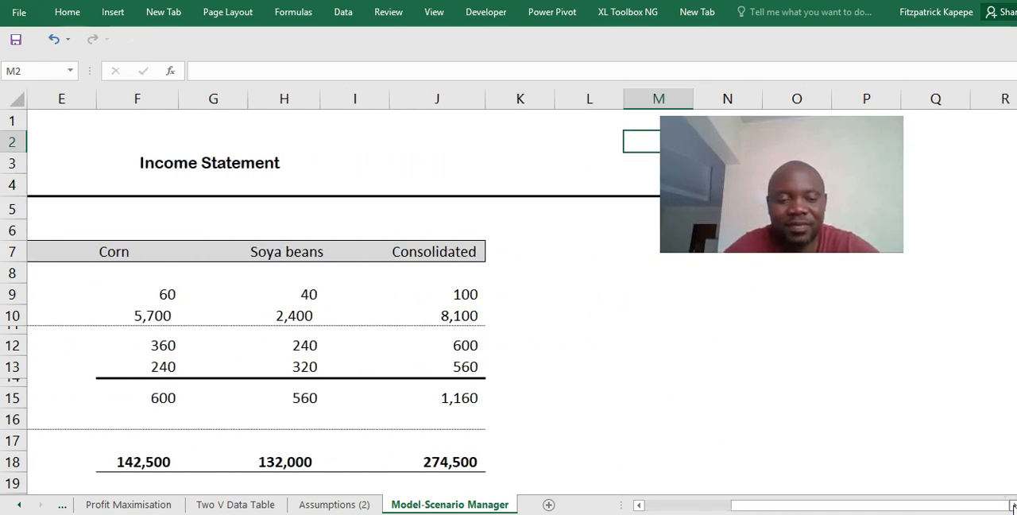
key(ctrl+v)
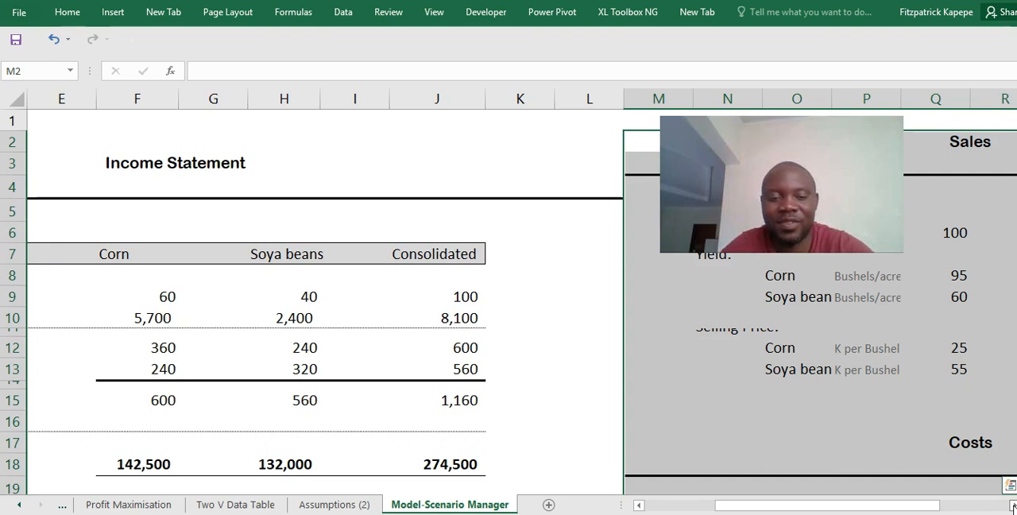
key(ctrl+z)
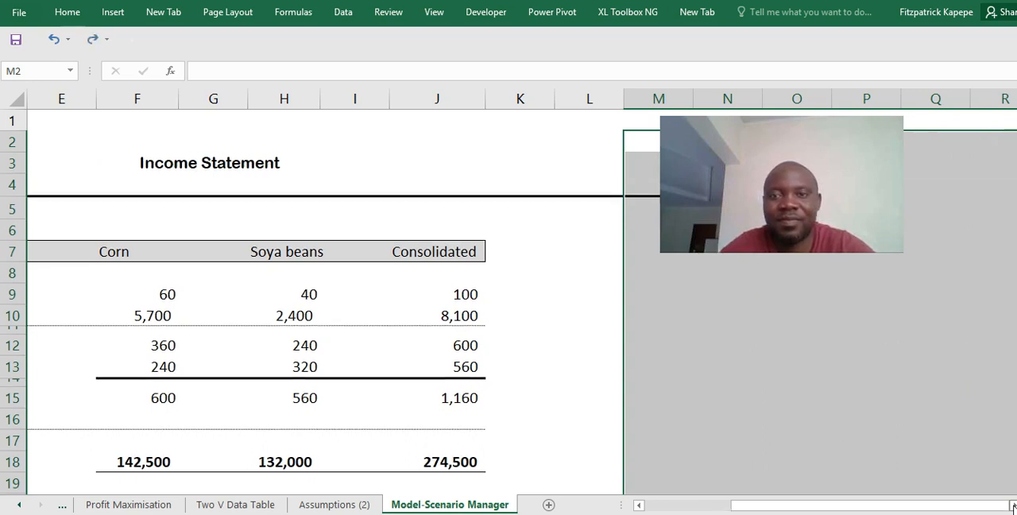
click(638, 154)
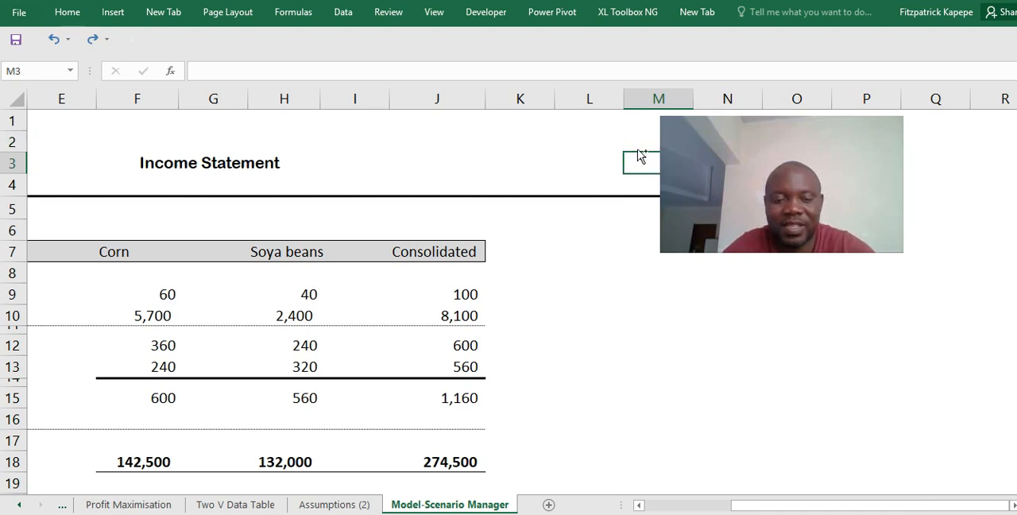
key(ctrl+v)
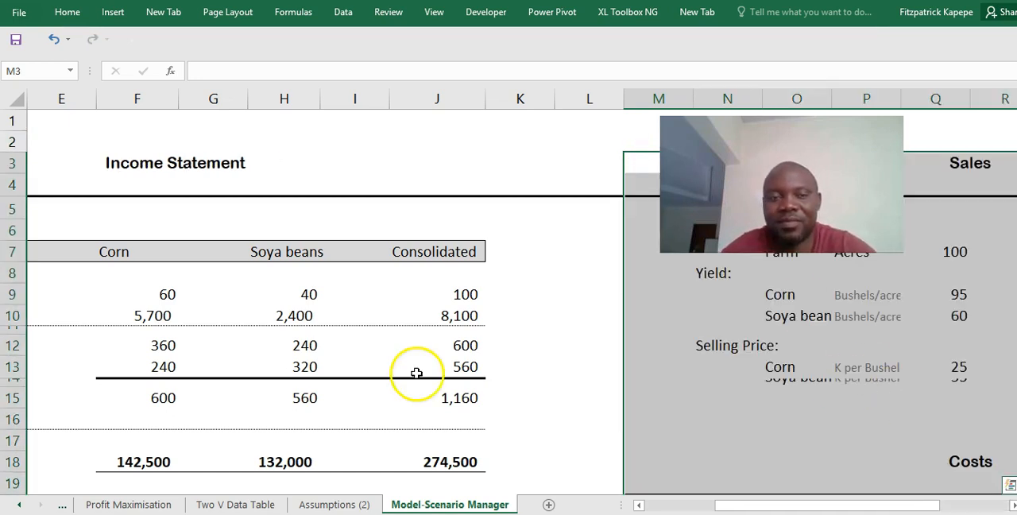
drag(11, 387, 11, 397)
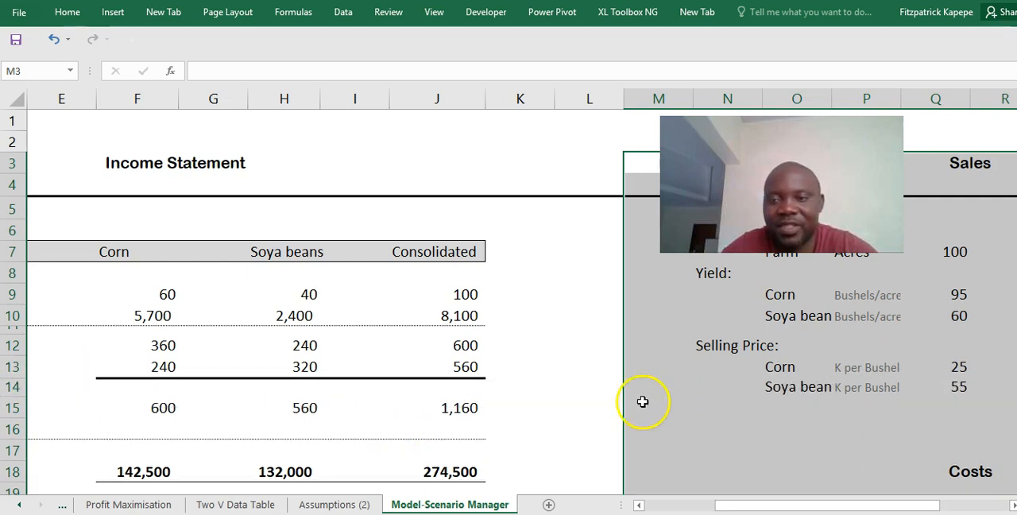
- Increase the heights of rows 23 and 25 so the labour rate and corn hours assumptions are readable
click(767, 387)
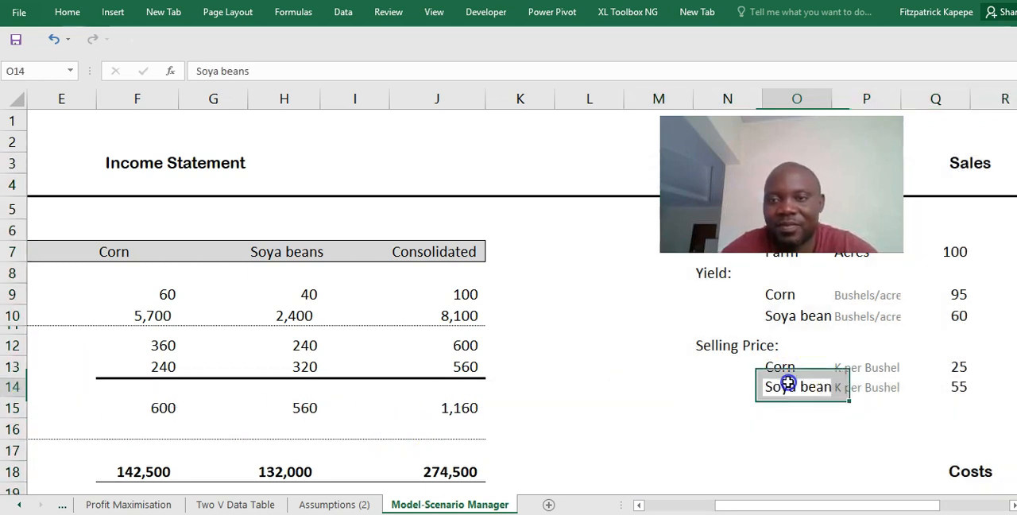
key(Down)
key(Down)
key(Down)
key(Down)
key(Down)
key(Down)
key(Down)
key(Down)
key(Down)
key(Down)
key(Down)
key(Down)
key(Down)
key(Down)
key(Down)
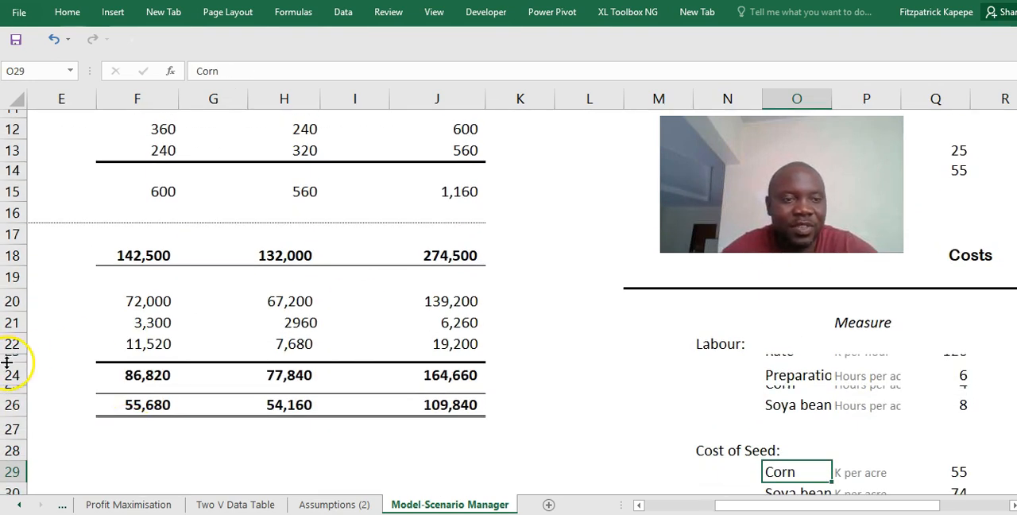
drag(7, 362, 13, 419)
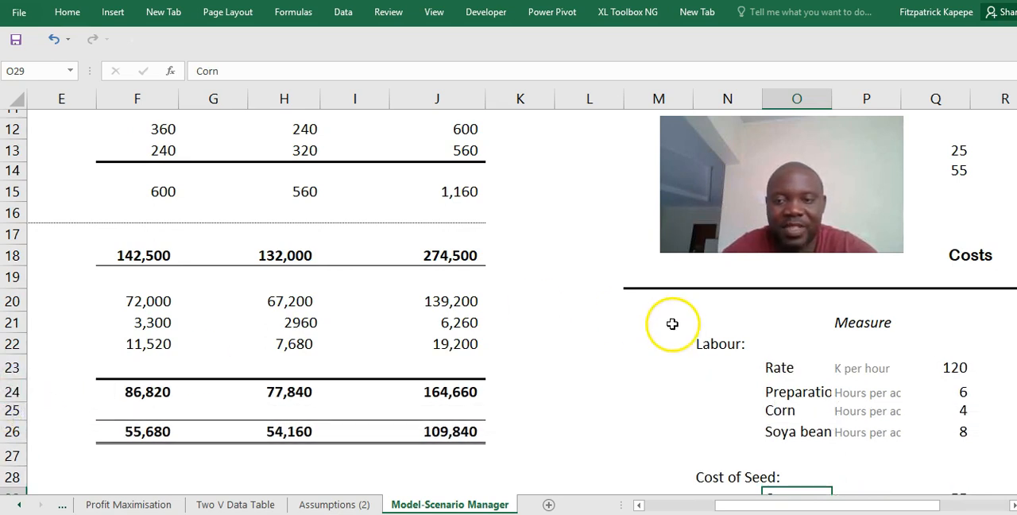
- Review the pasted cost and general assumptions down to the growing mix, and look over the income statement and sales assumptions
click(715, 401)
key(Down)
key(Down)
key(Down)
key(Down)
key(Down)
key(Down)
key(Down)
key(Down)
key(Down)
key(Down)
key(Down)
key(Down)
key(Down)
key(Down)
key(Down)
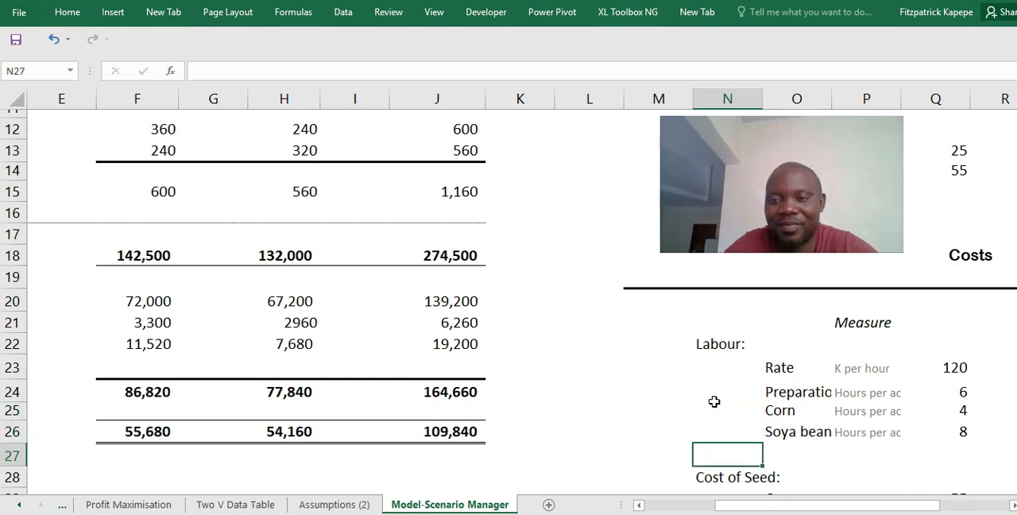
key(Right)
key(Right)
key(Right)
key(Right)
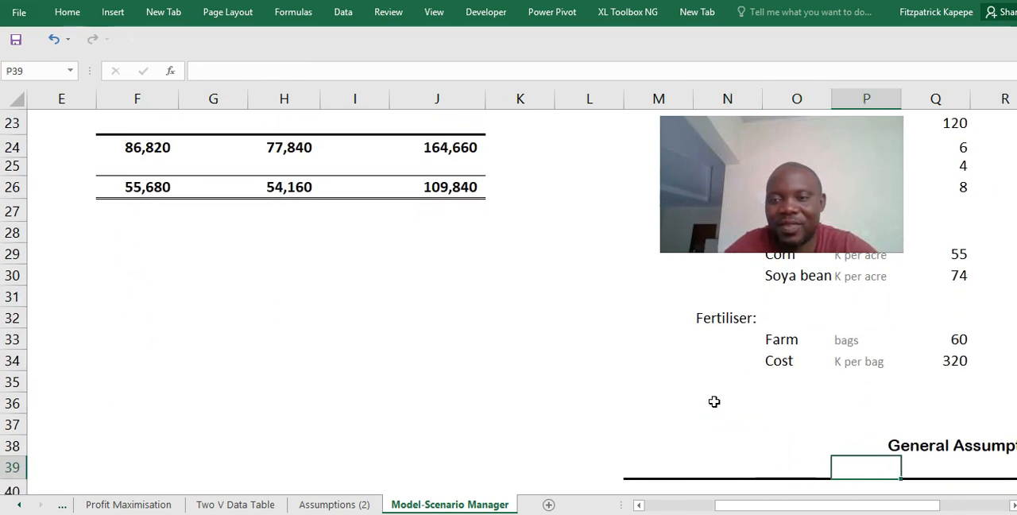
key(Down)
key(Down)
key(Down)
key(Down)
key(Down)
key(Down)
key(Down)
key(Down)
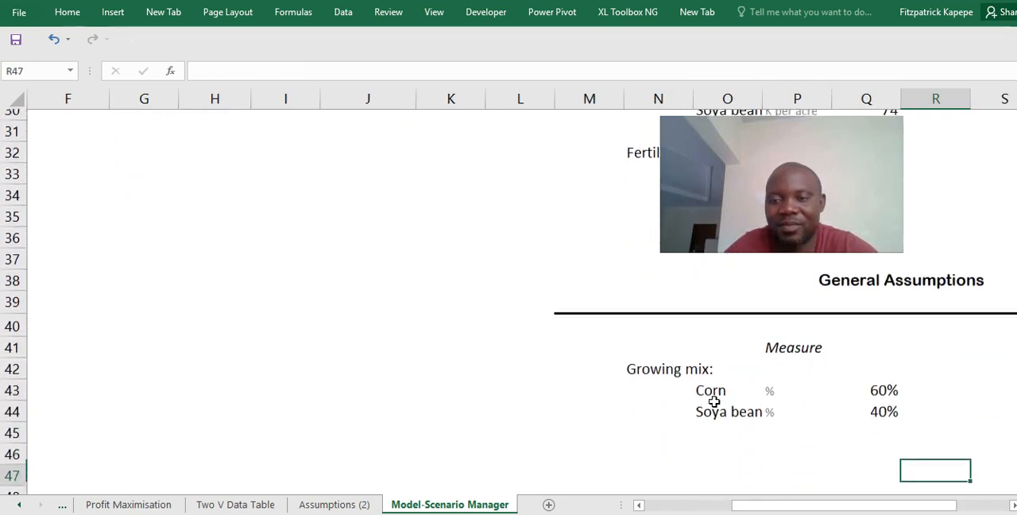
key(Up)
key(Up)
key(Up)
key(Up)
key(Up)
key(Up)
key(Up)
key(Up)
key(Up)
key(Up)
key(Up)
key(Up)
key(Up)
key(Up)
key(Up)
key(Up)
key(Up)
key(Up)
key(Up)
key(Up)
key(Up)
key(Up)
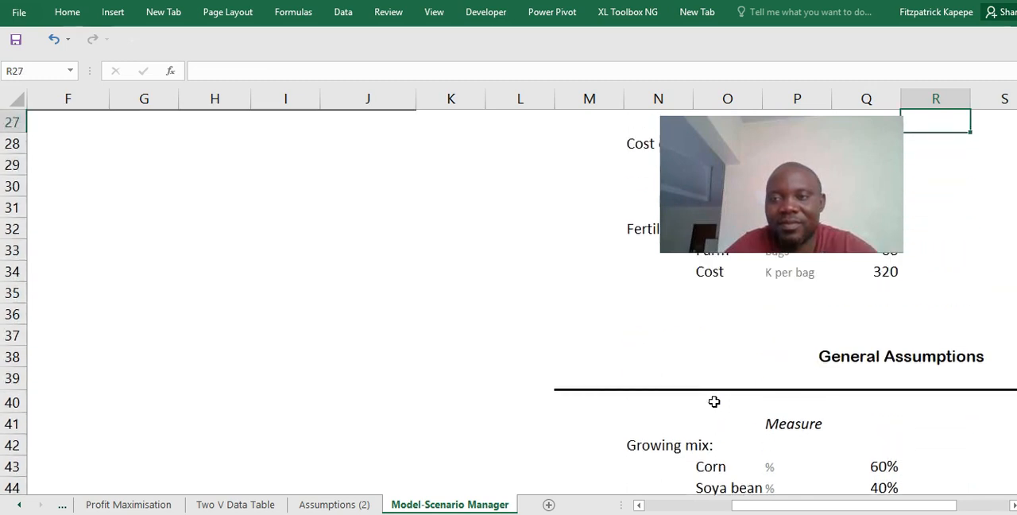
key(Up)
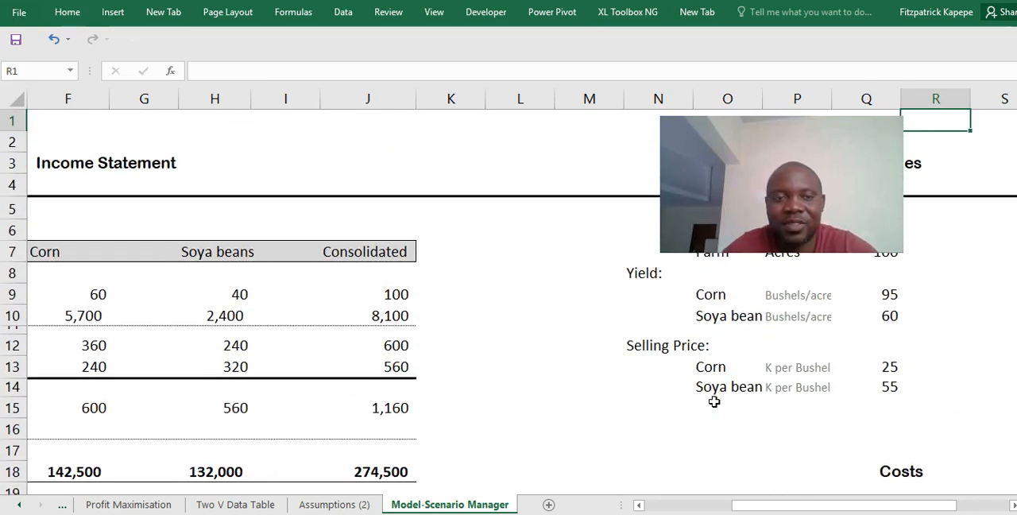
click(287, 307)
key(Left)
key(Left)
key(Left)
key(Left)
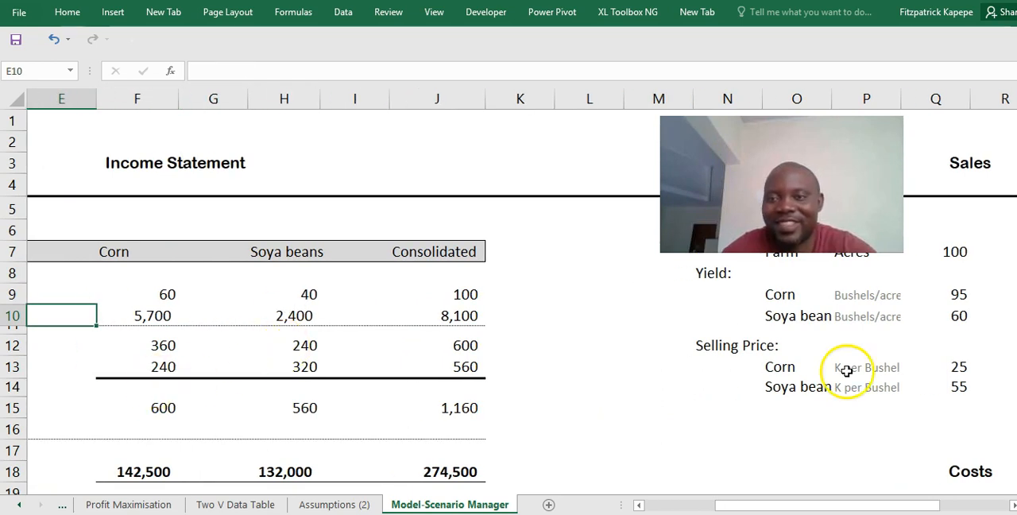
click(865, 295)
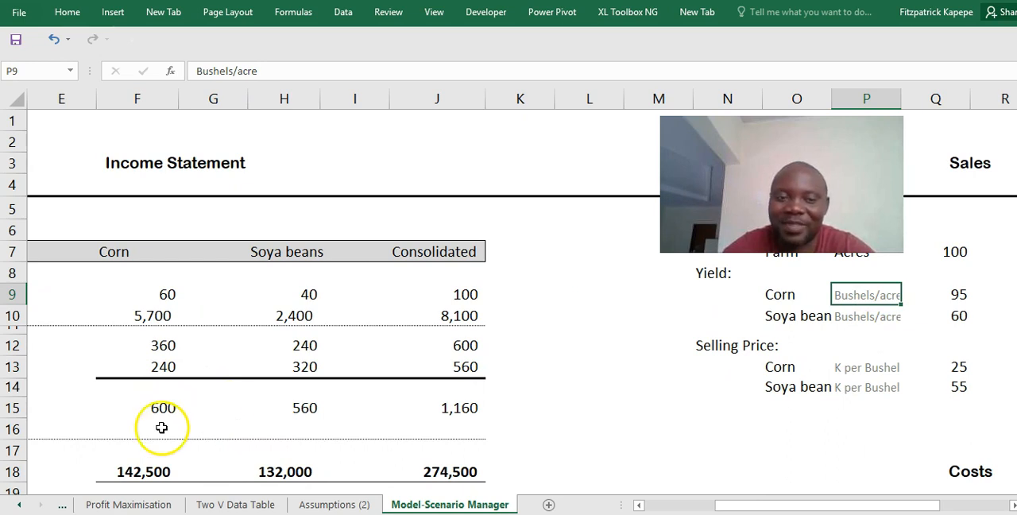
- Delete the Assumptions (2) sheet from the workbook
click(328, 505)
right_click(326, 505)
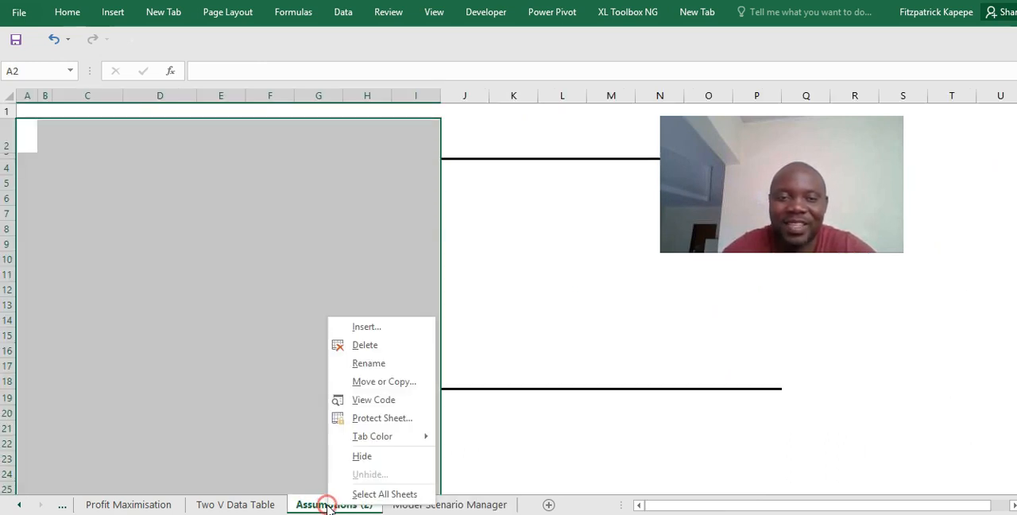
click(364, 345)
click(491, 306)
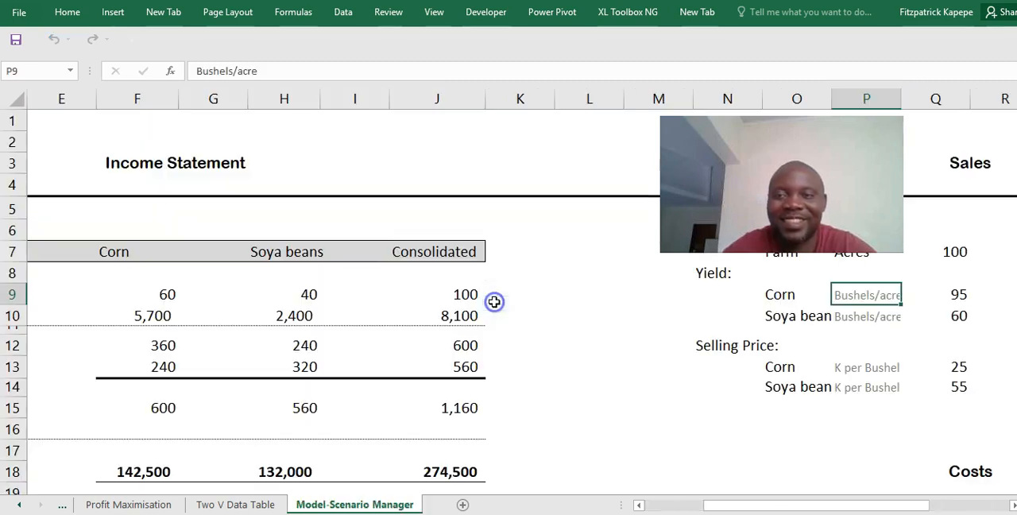
- Examine the income statement's Farm Mix and Sold rows, including the formula behind the corn bushels sold
click(363, 370)
key(Up)
key(Up)
key(Up)
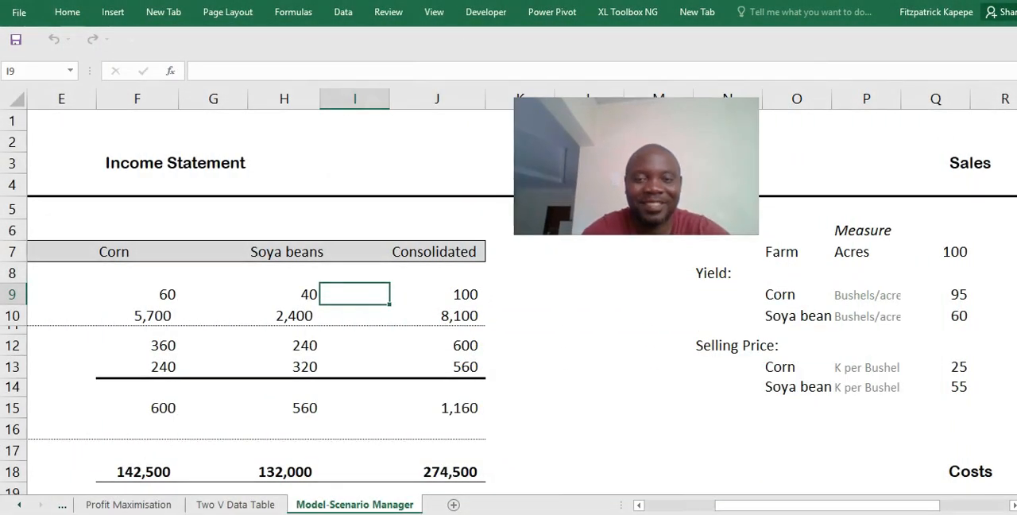
click(506, 276)
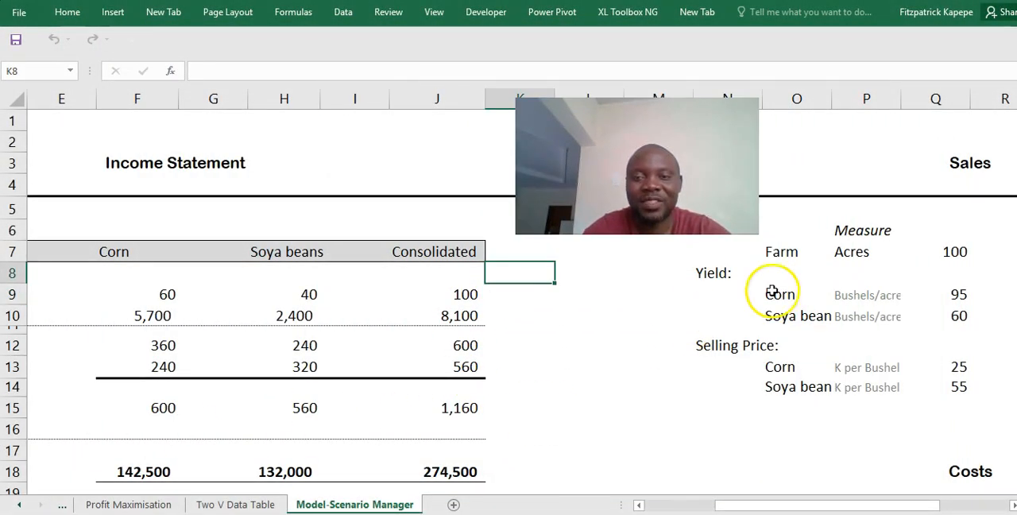
click(246, 298)
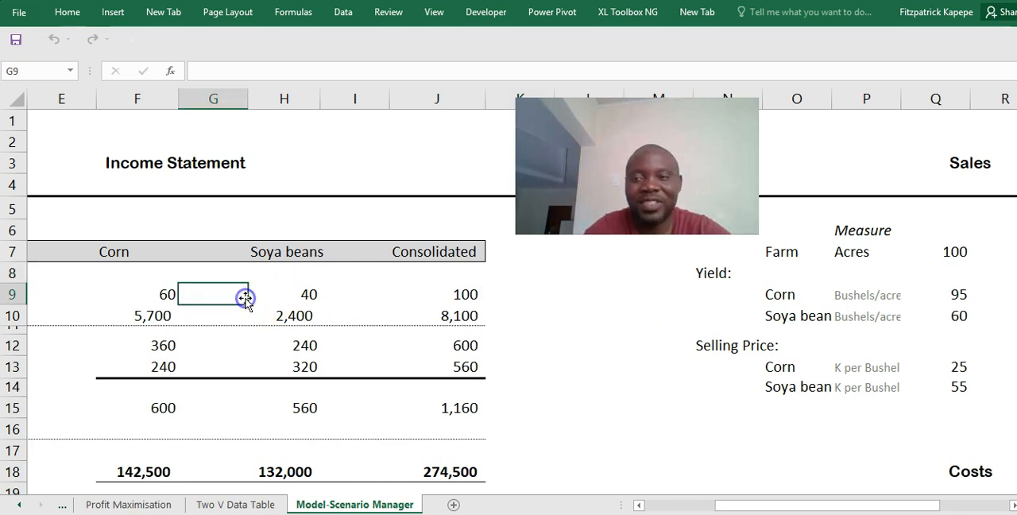
key(Left)
key(Left)
key(Left)
key(Left)
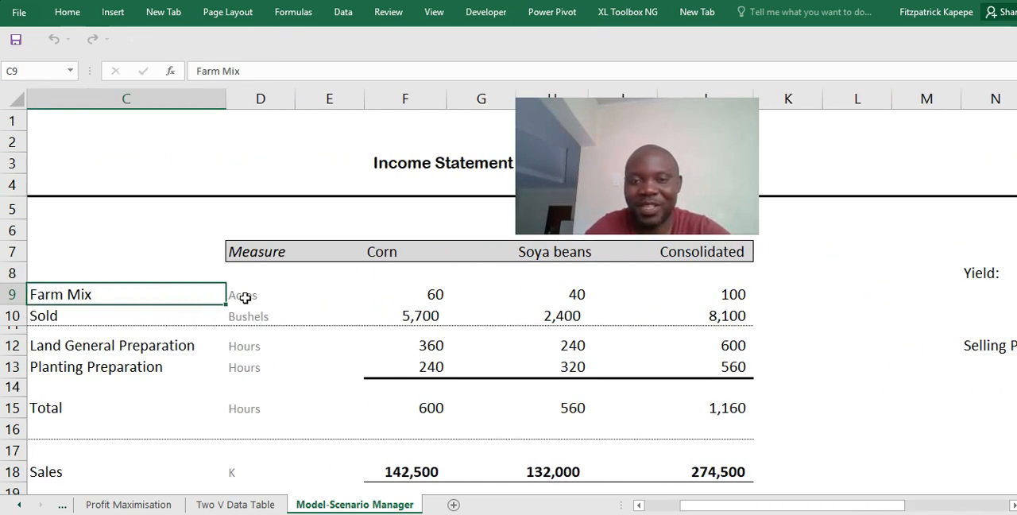
key(Right)
key(Right)
key(Right)
key(Down)
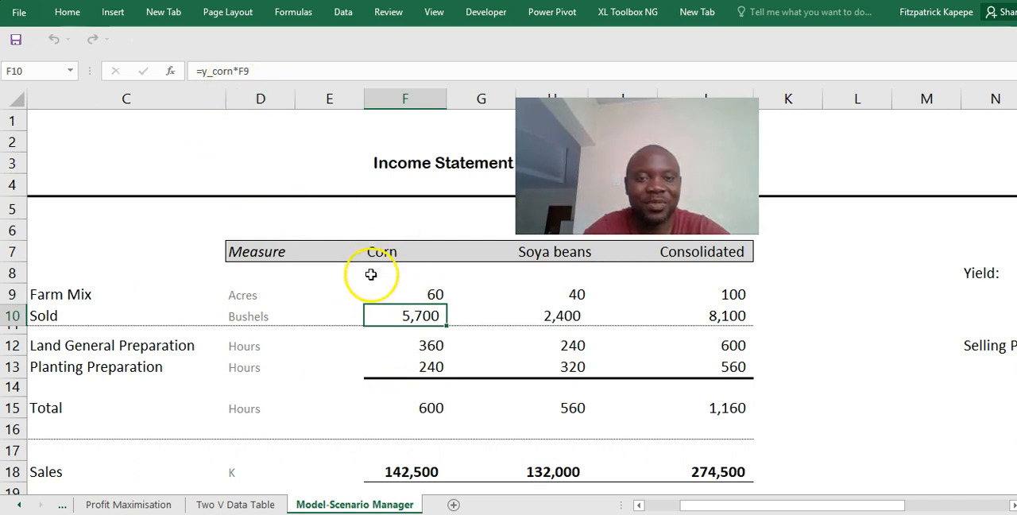
- Replace the named-range formula for the corn farm mix in F9 with =$Q$7*$Q$43, referencing the assumptions on this sheet
click(403, 292)
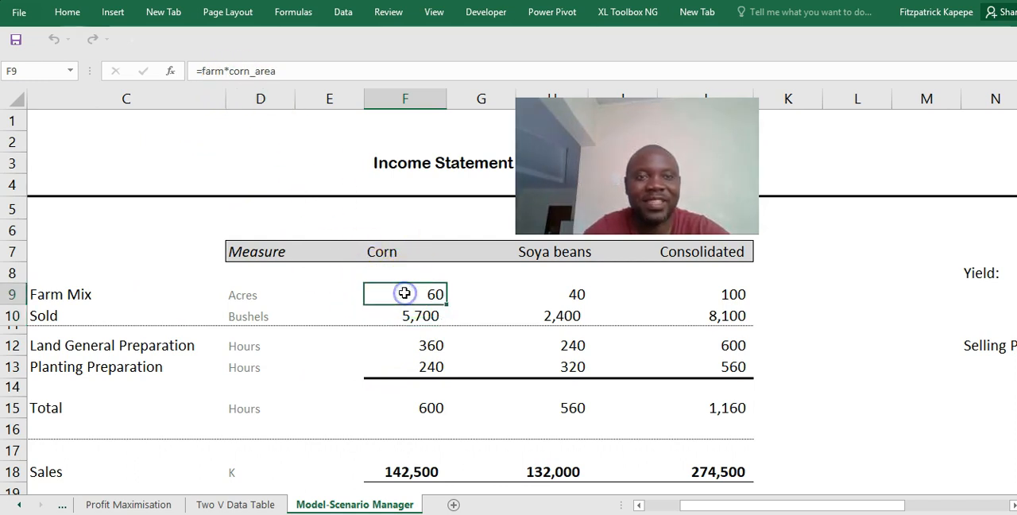
click(284, 73)
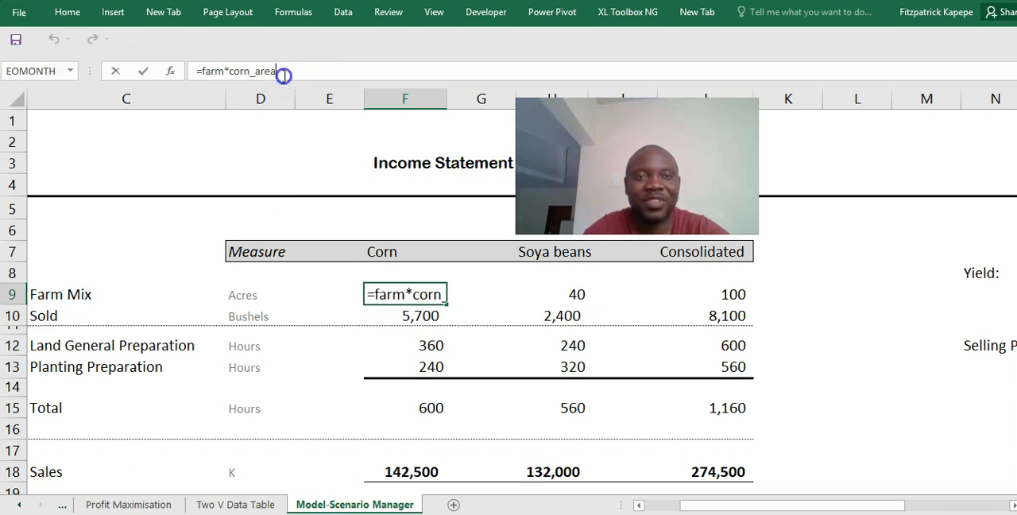
key(BackSpace)
key(BackSpace)
key(BackSpace)
key(BackSpace)
key(BackSpace)
key(BackSpace)
key(BackSpace)
key(BackSpace)
key(BackSpace)
key(BackSpace)
key(BackSpace)
key(BackSpace)
key(BackSpace)
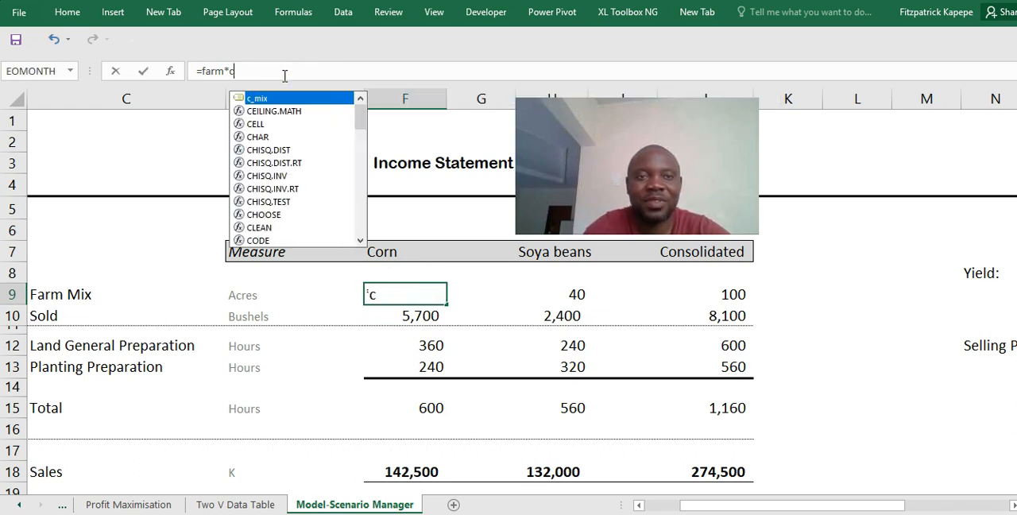
key(BackSpace)
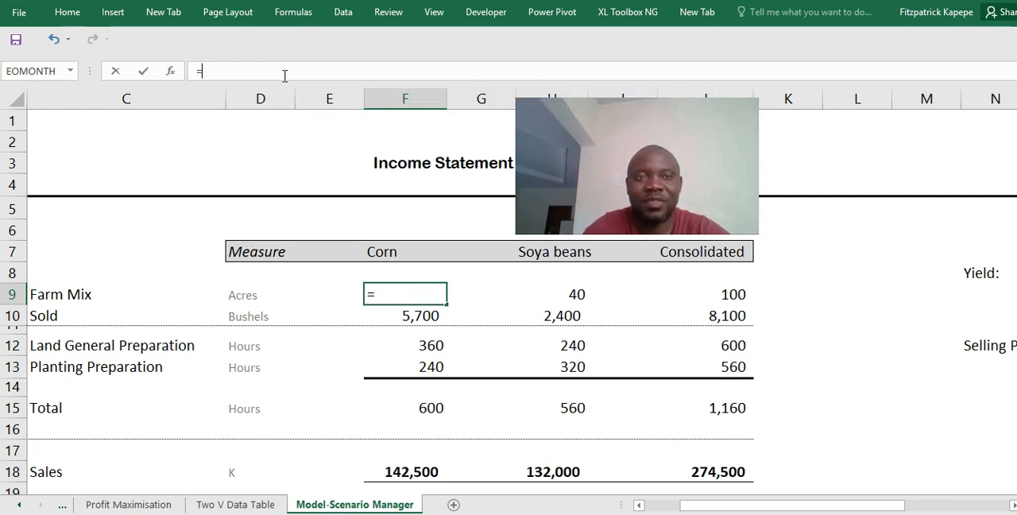
click(1011, 504)
click(1011, 505)
click(1012, 504)
click(899, 252)
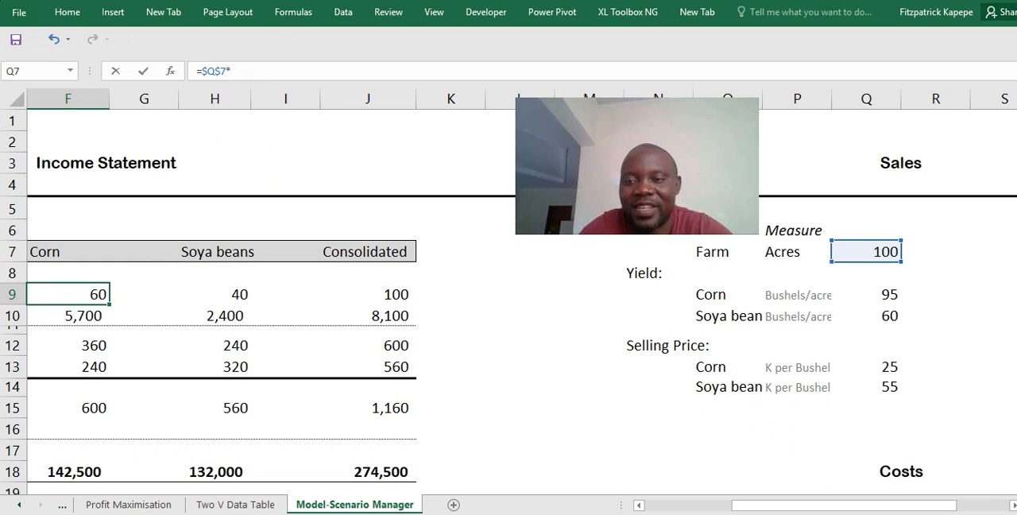
scroll(509, 302, down, 6)
scroll(508, 302, down, 5)
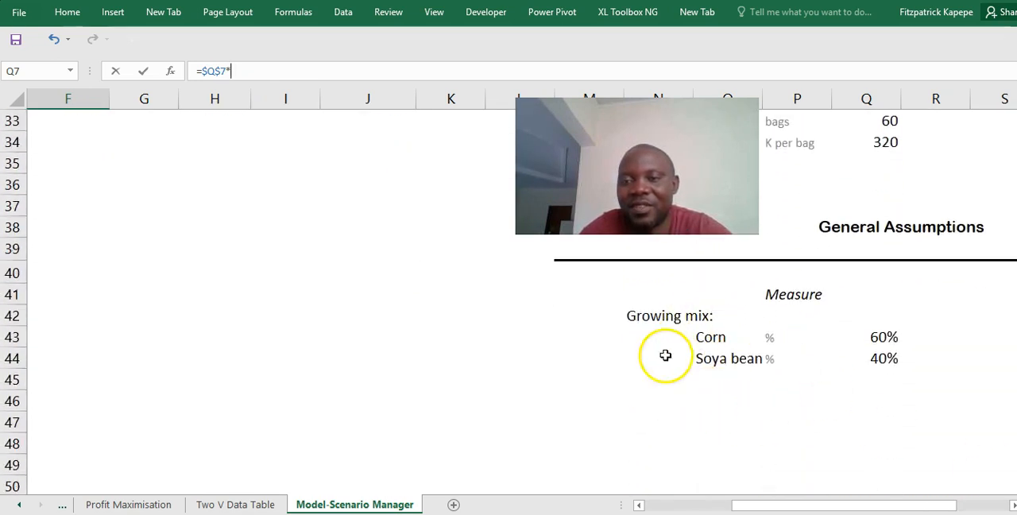
click(885, 339)
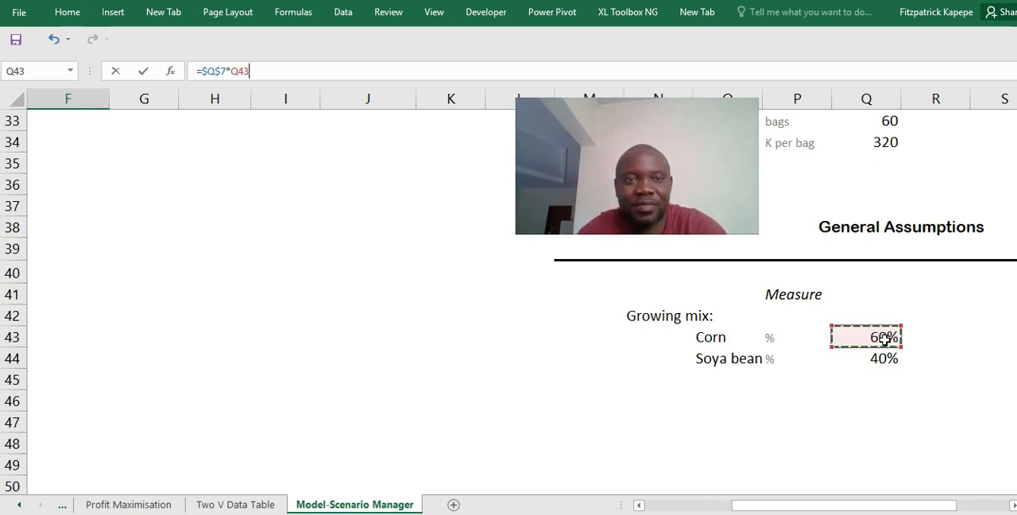
key(F4)
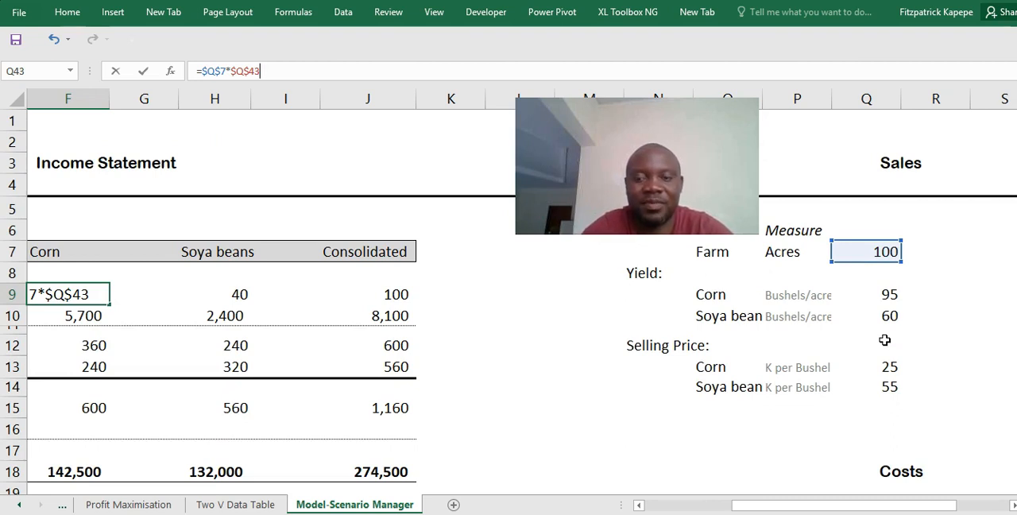
key(Return)
- Copy the corn farm mix formula to soya beans in H9 and change it to =$Q$7*$Q$44
key(Up)
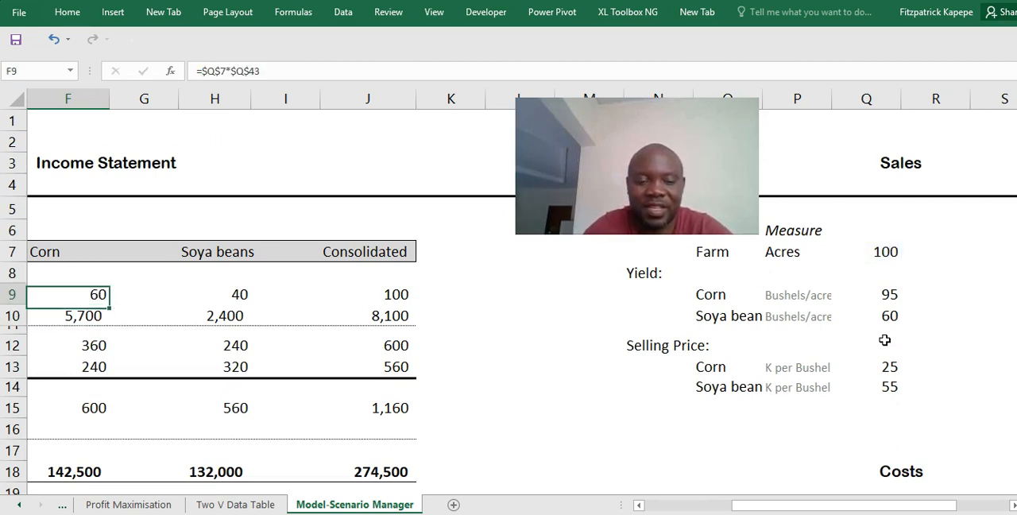
key(ctrl+c)
key(Right)
key(Right)
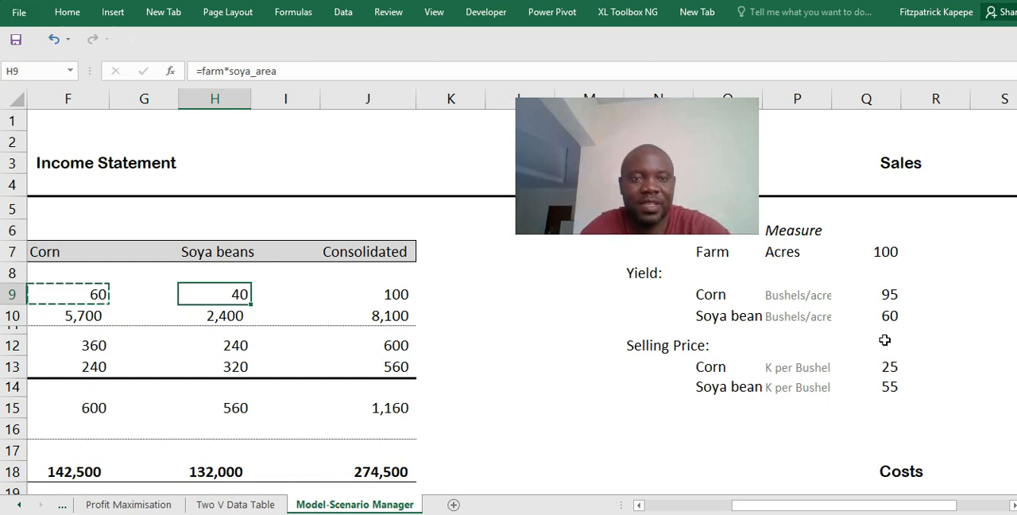
key(ctrl+v)
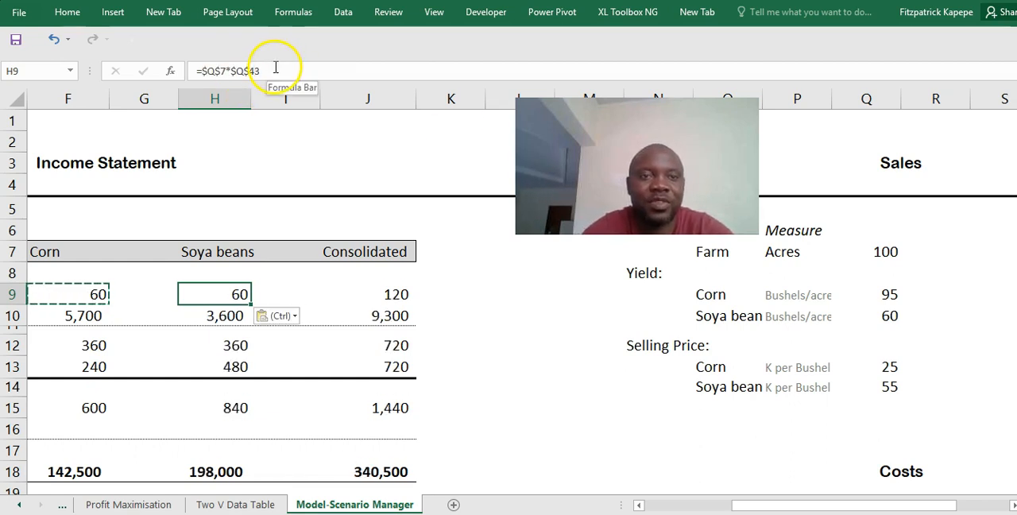
click(275, 69)
key(BackSpace)
text(4)
key(Return)
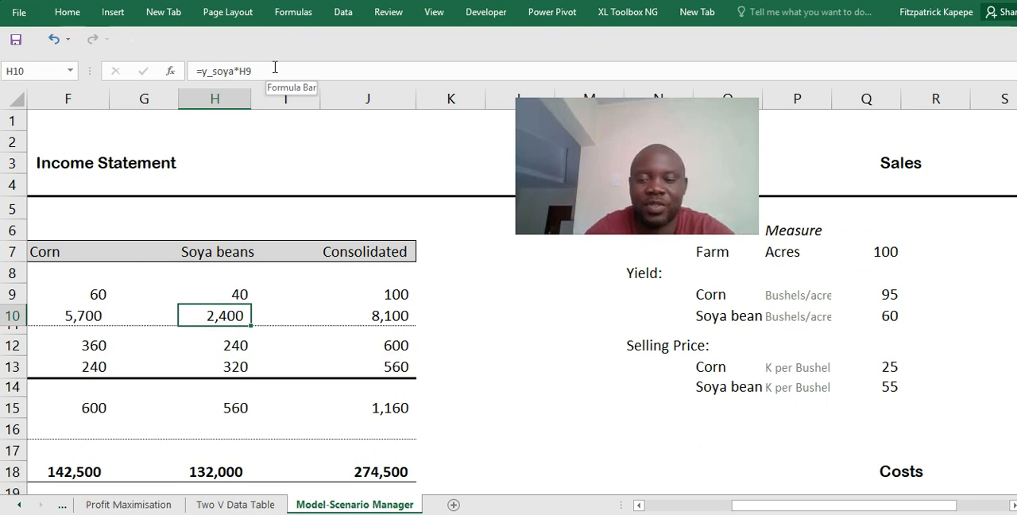
- Replace the y_corn name in the corn bushels sold formula in F10 with $Q$9, giving =$Q$9*F9
key(Left)
key(Left)
key(Left)
key(Left)
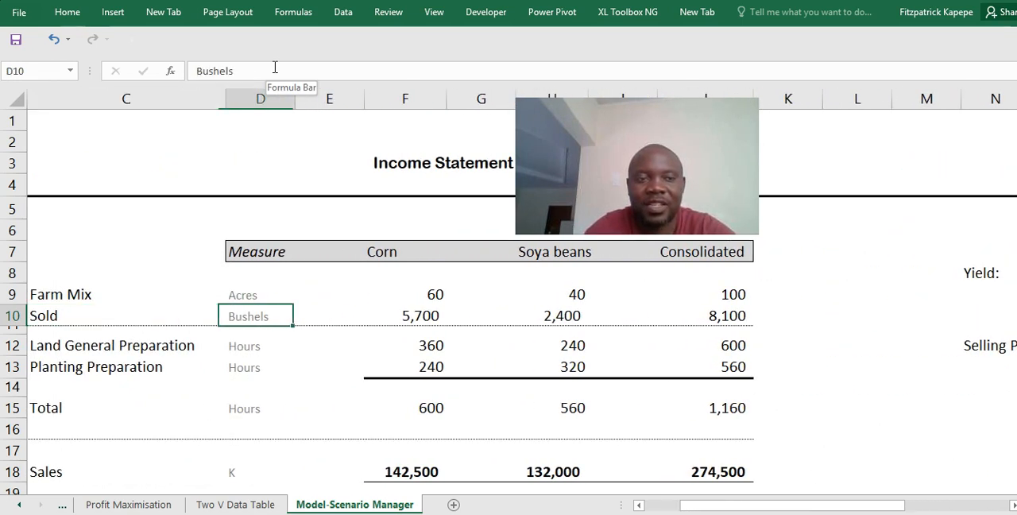
key(Right)
key(Right)
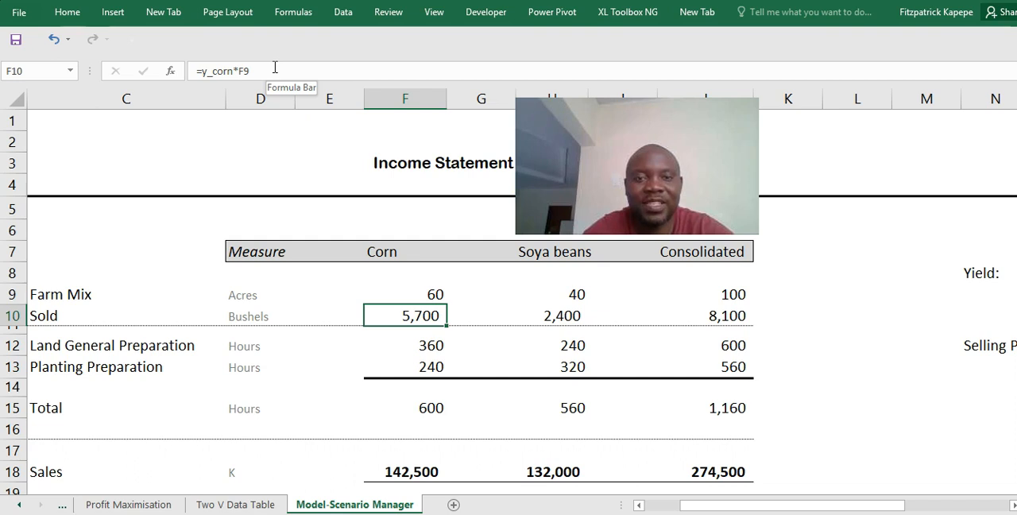
click(232, 71)
key(BackSpace)
key(BackSpace)
key(BackSpace)
key(BackSpace)
key(BackSpace)
key(BackSpace)
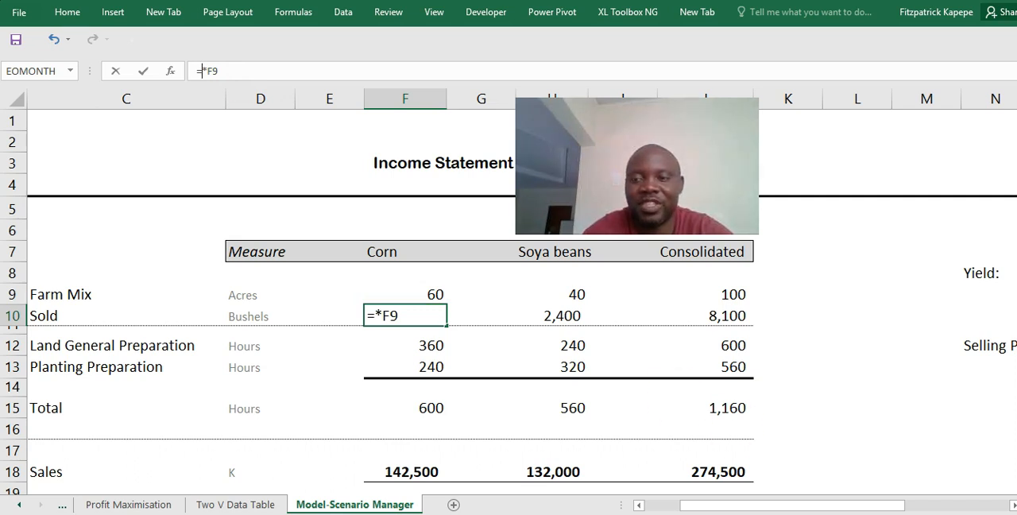
click(1013, 505)
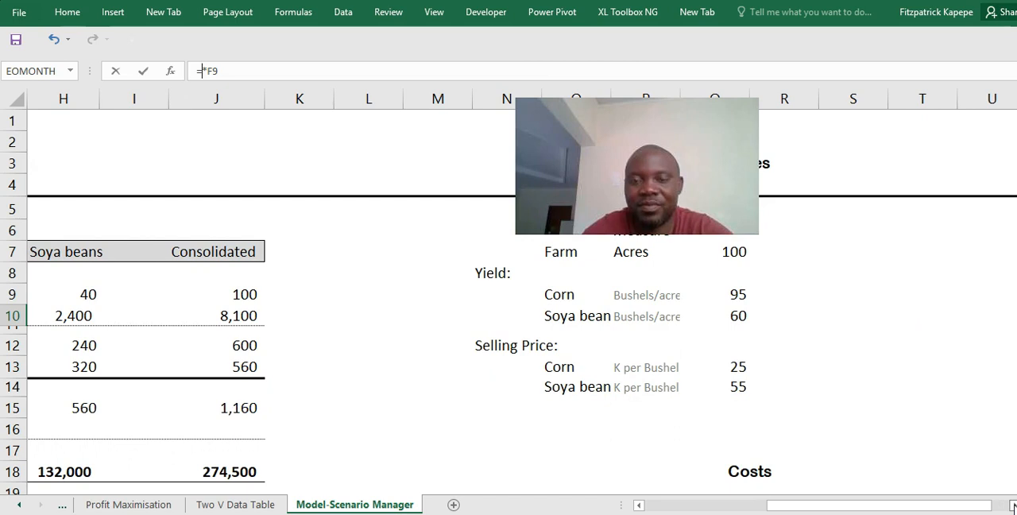
click(740, 294)
key(F4)
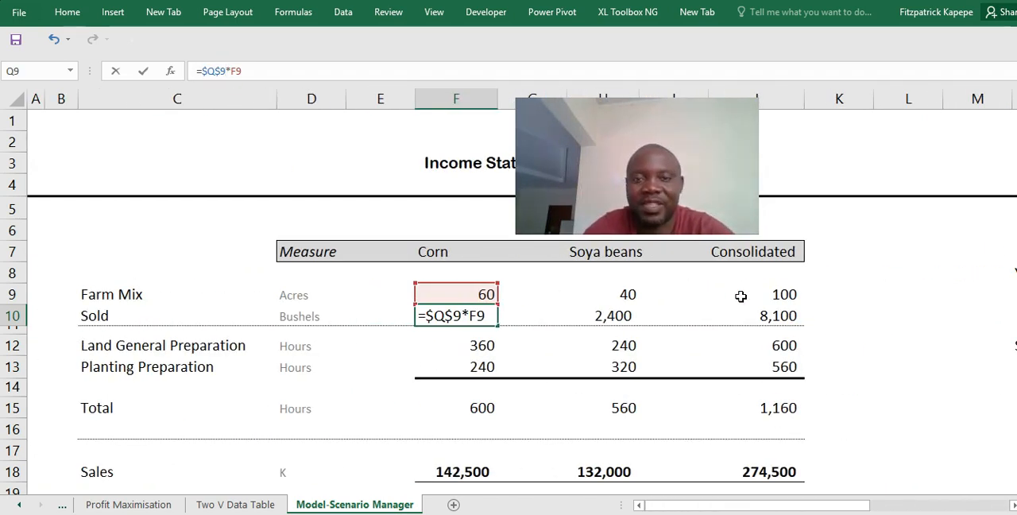
key(Return)
key(Up)
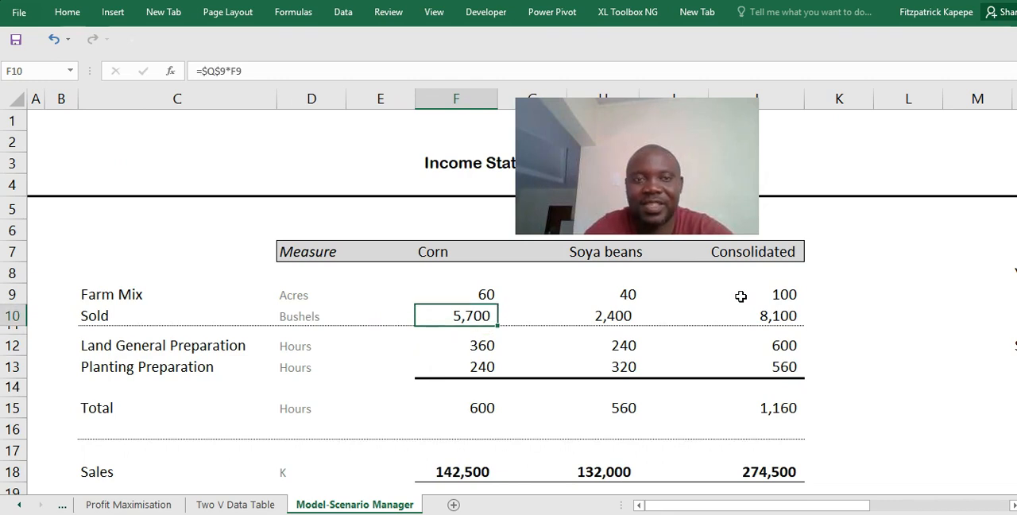
- Replace the y_soya name in the soya beans bushels sold formula in H10 with $Q$10, giving =$Q$10*H9
key(Right)
key(Right)
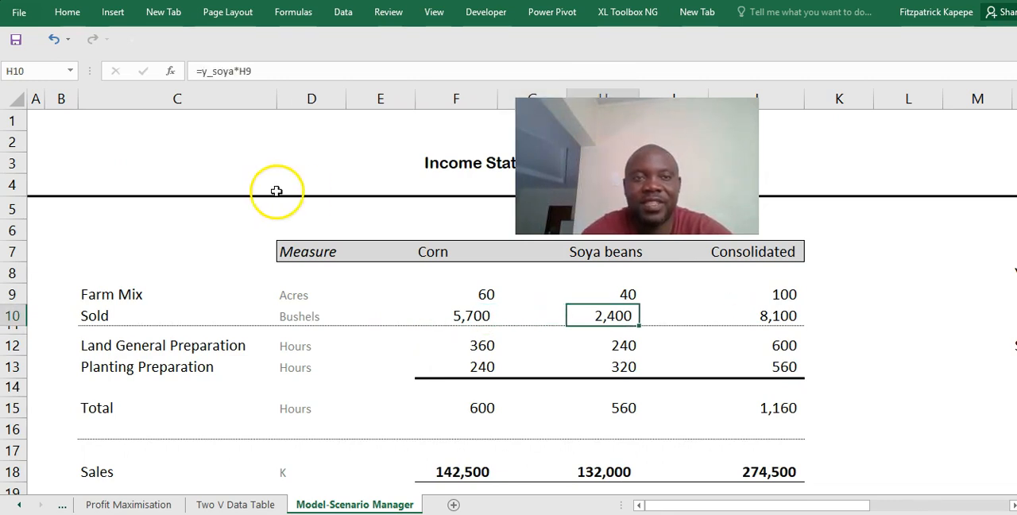
click(235, 71)
key(BackSpace)
key(BackSpace)
key(BackSpace)
key(BackSpace)
key(BackSpace)
key(BackSpace)
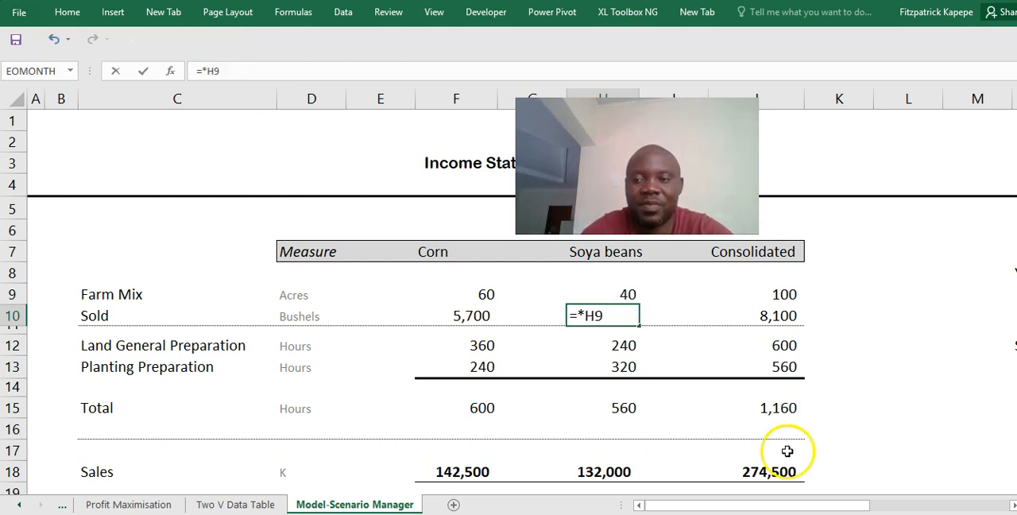
click(1013, 505)
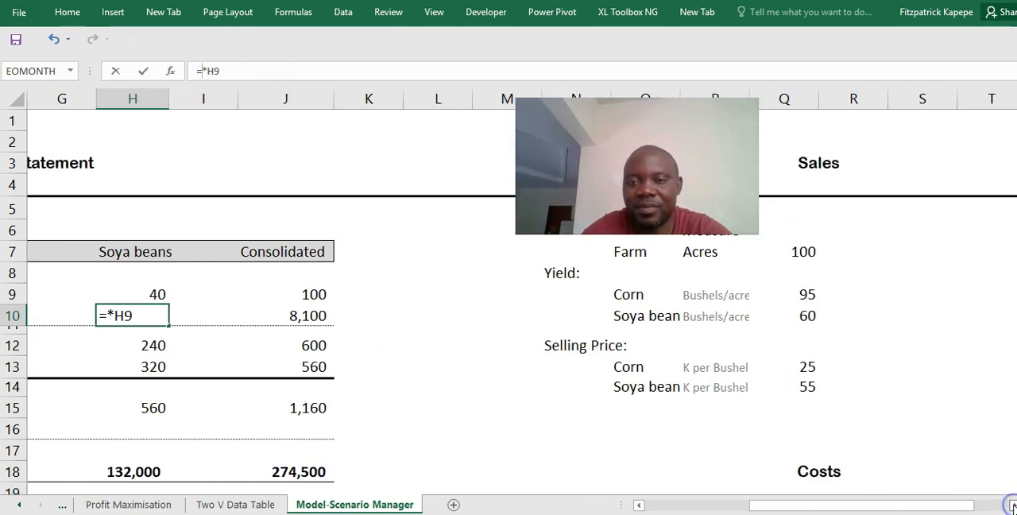
click(809, 316)
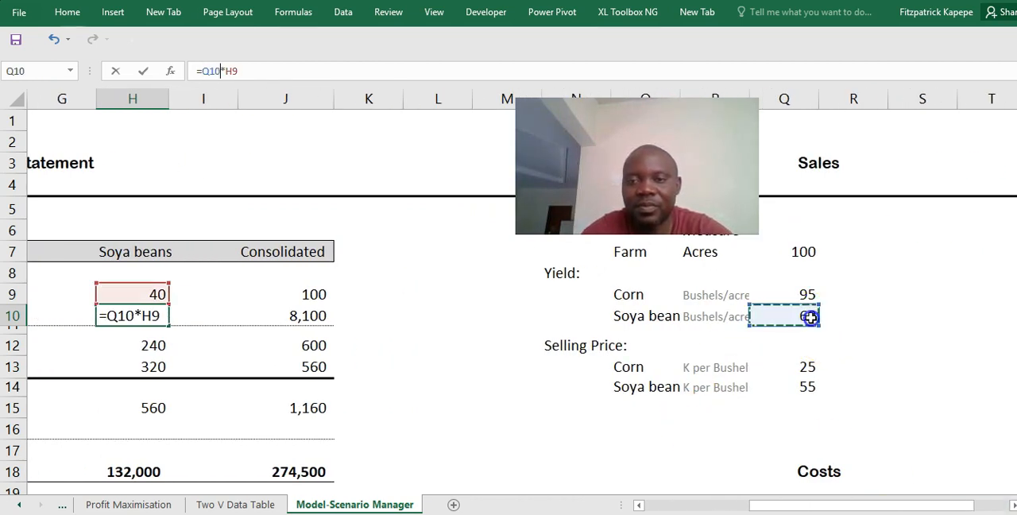
key(F4)
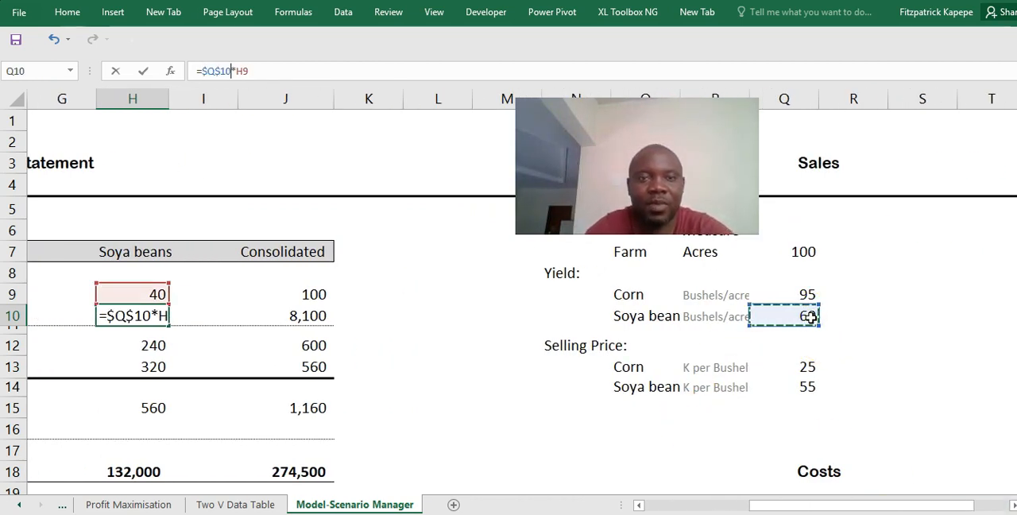
key(ctrl+Return)
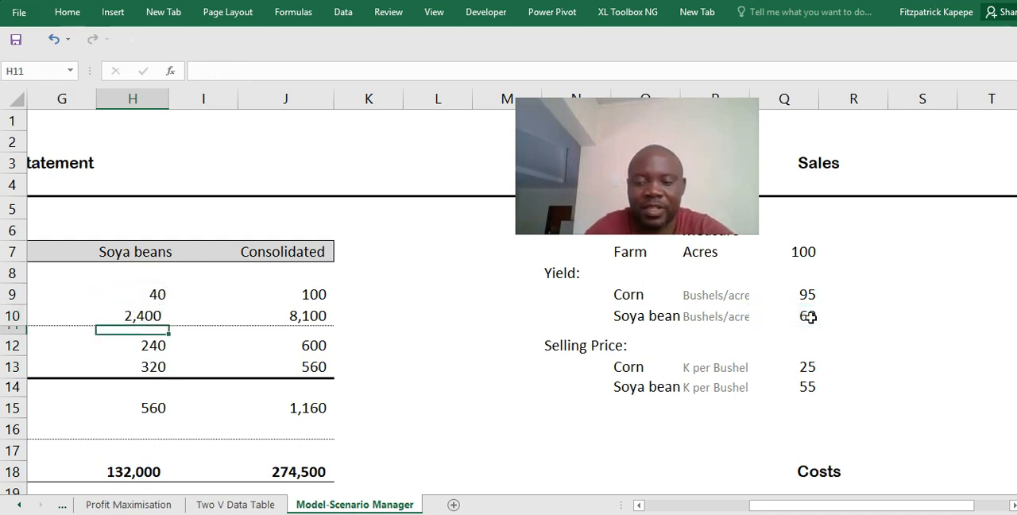
- Replace the gen_hours name in the corn Land General Preparation formula in F12 with $Q$24, giving =$Q$24*F9
key(Left)
key(Left)
key(Left)
key(Left)
key(Left)
key(Left)
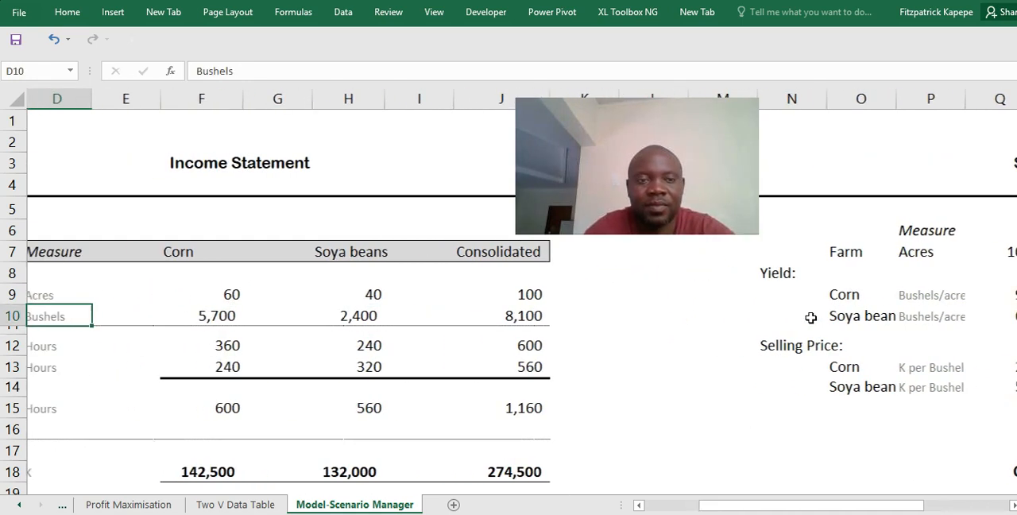
key(Down)
key(Down)
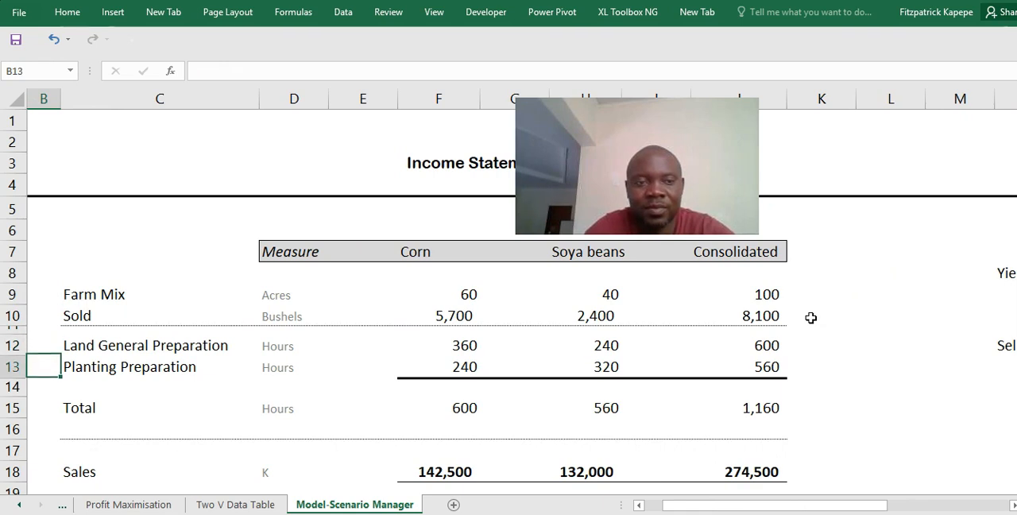
key(Right)
key(Right)
key(Right)
key(Right)
key(Right)
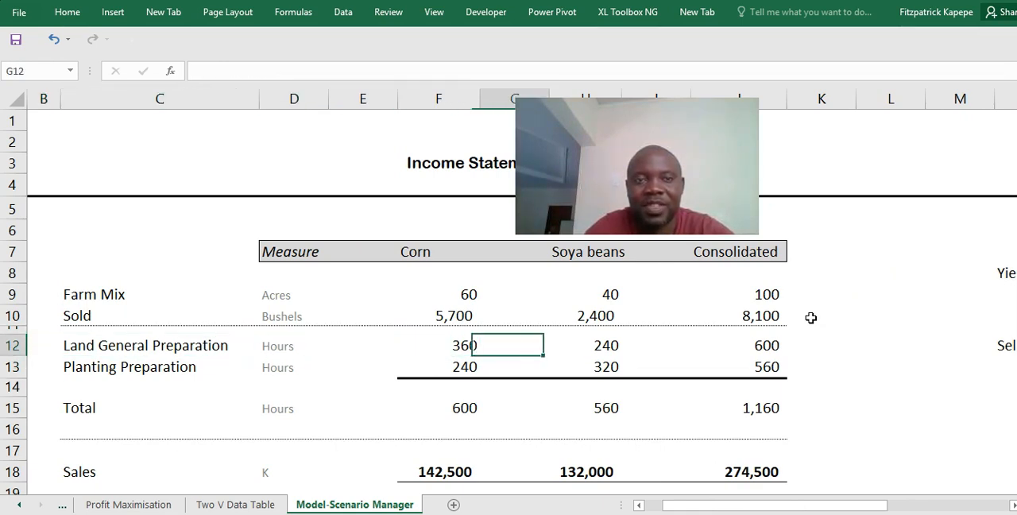
key(Left)
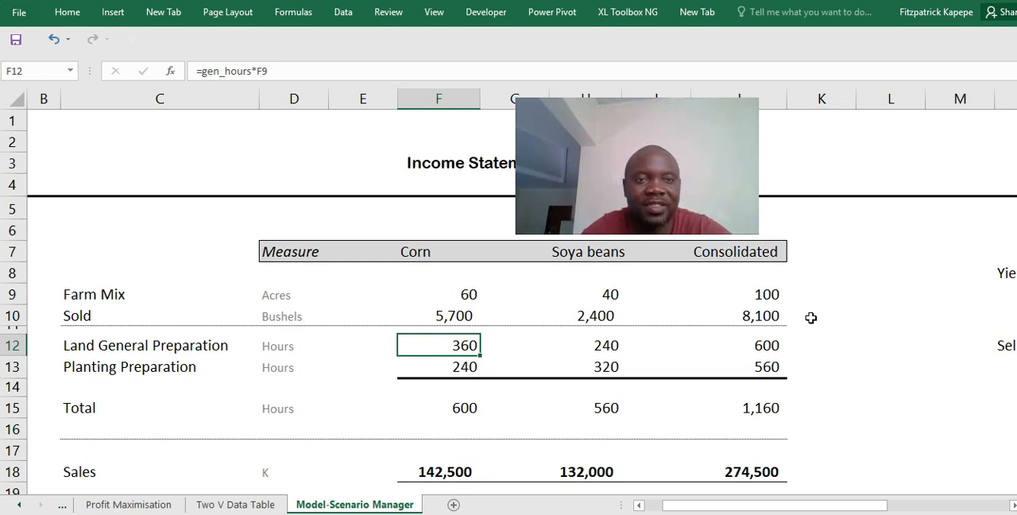
click(256, 71)
key(BackSpace)
key(BackSpace)
key(BackSpace)
key(BackSpace)
key(BackSpace)
key(BackSpace)
key(BackSpace)
key(BackSpace)
key(BackSpace)
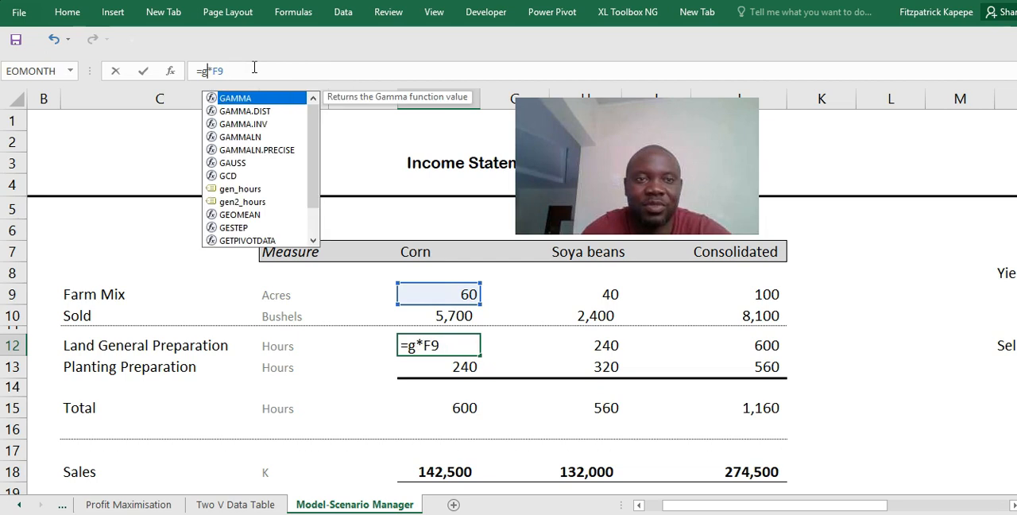
click(1013, 505)
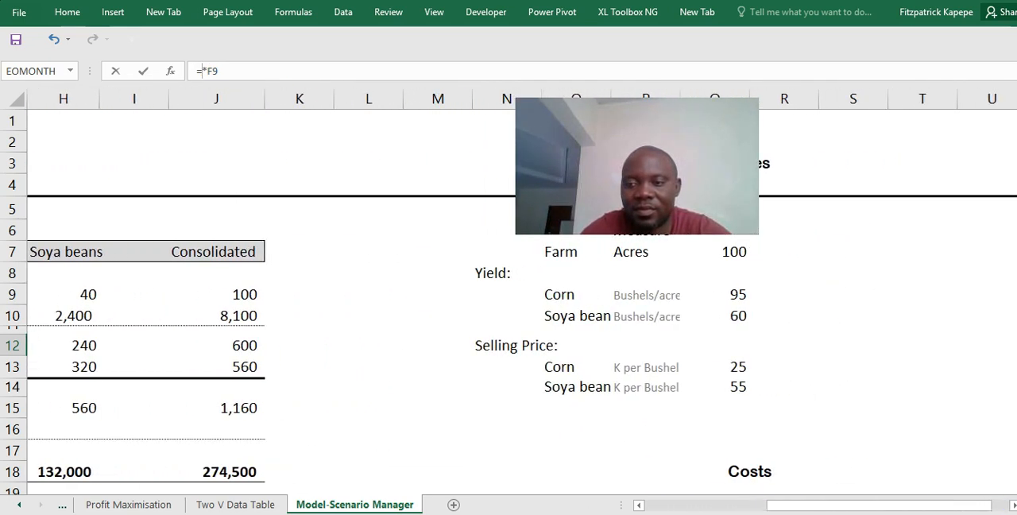
scroll(508, 302, down, 4)
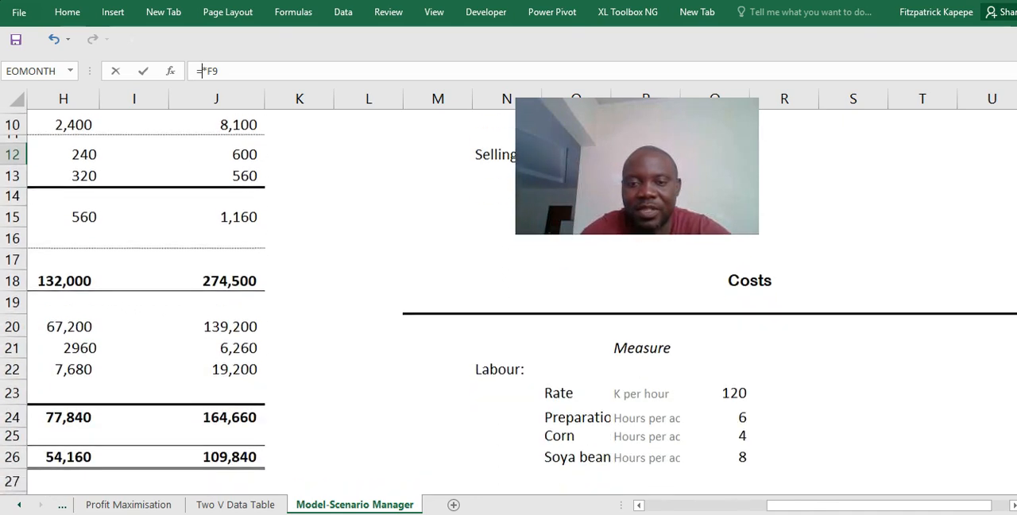
scroll(509, 302, down, 1)
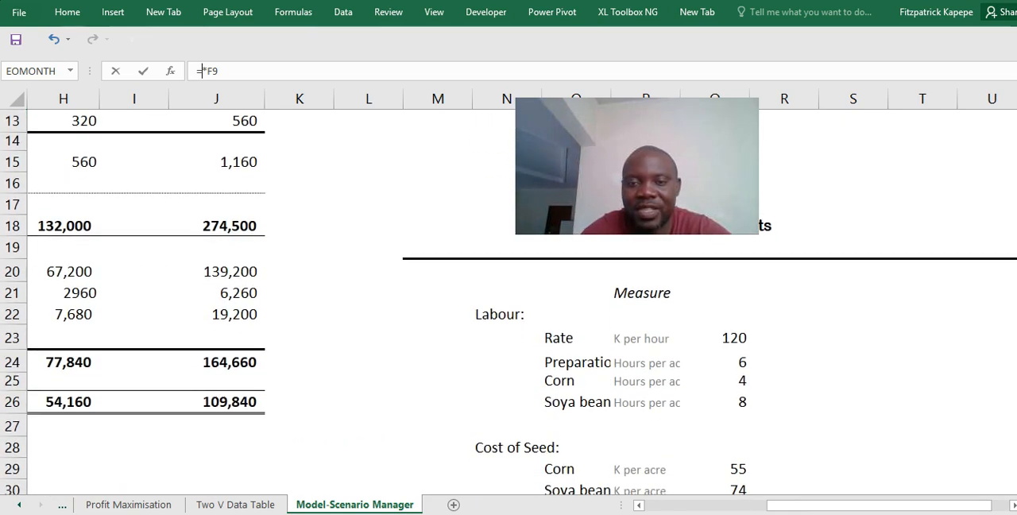
click(725, 366)
key(F4)
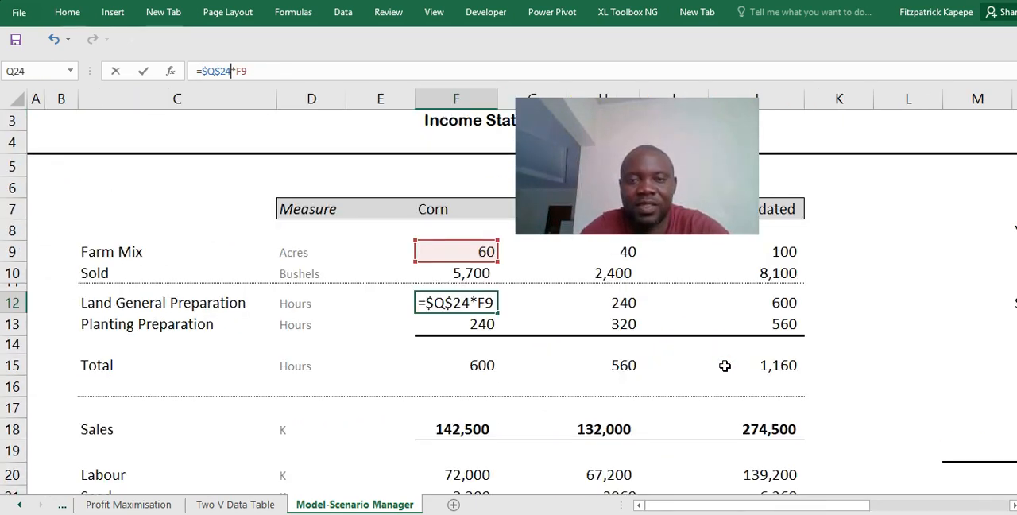
key(ctrl+Return)
key(Up)
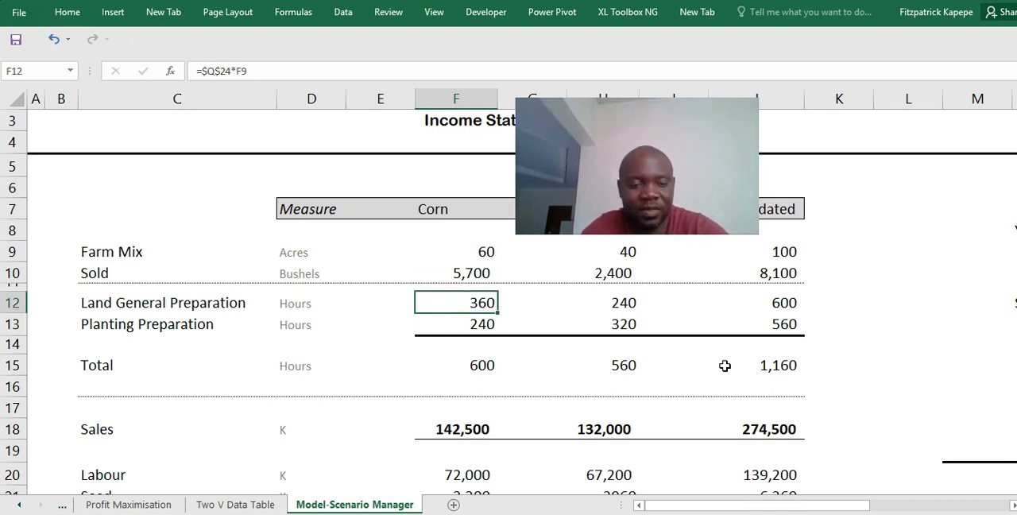
- Copy the corn Land General Preparation formula to soya beans in H12
key(Right)
key(Right)
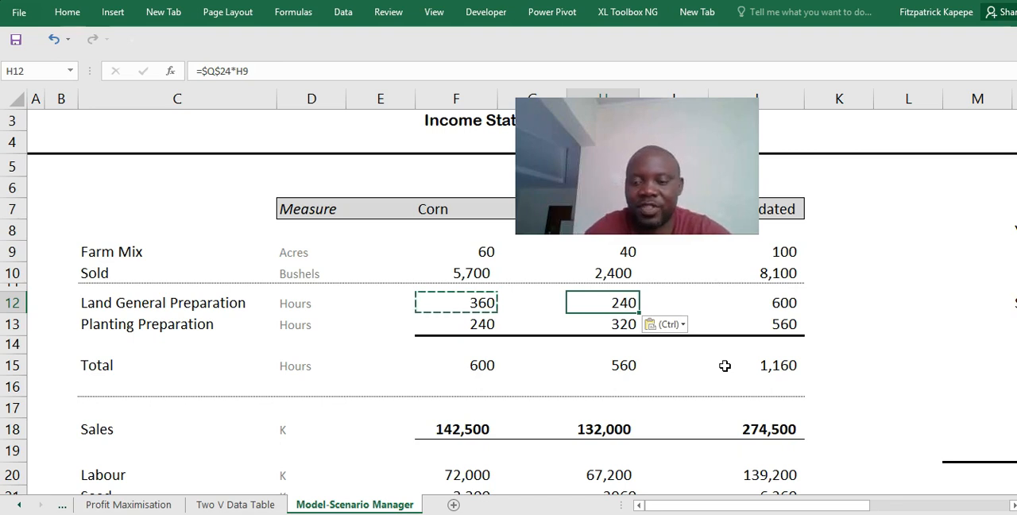
key(Left)
key(Left)
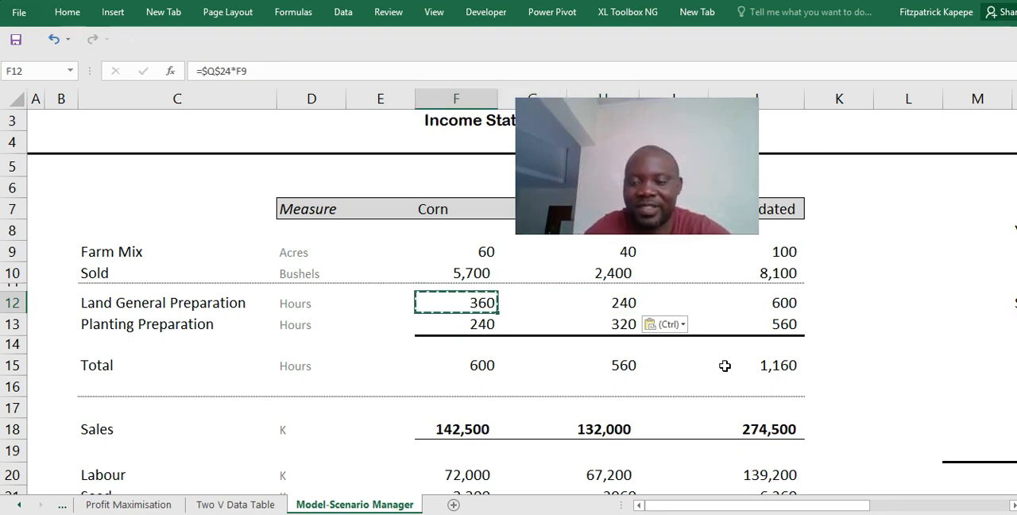
- Replace the corn_hours name in the corn Planting Preparation formula in F13 with $Q$25, giving =$Q$25*F9
key(Down)
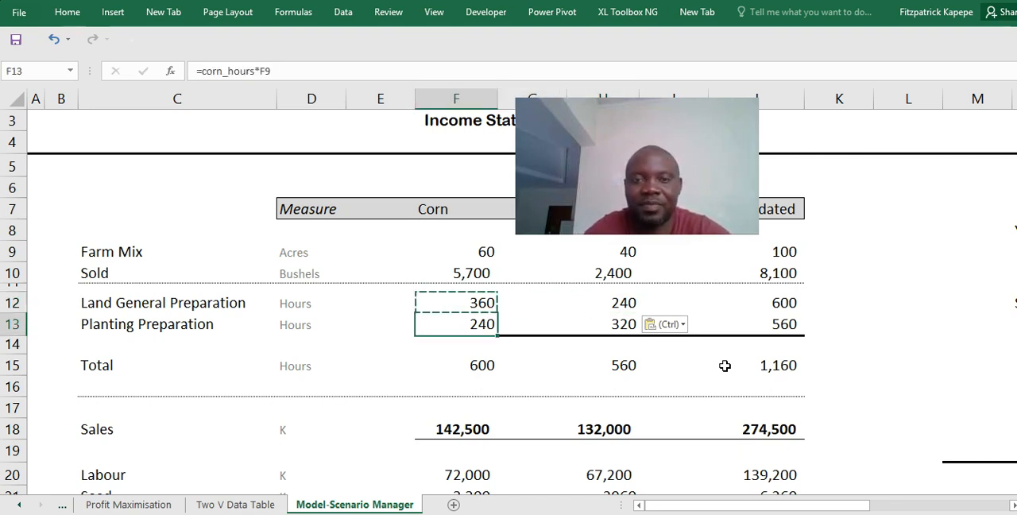
click(254, 72)
key(BackSpace)
key(BackSpace)
key(BackSpace)
key(BackSpace)
key(BackSpace)
key(BackSpace)
key(BackSpace)
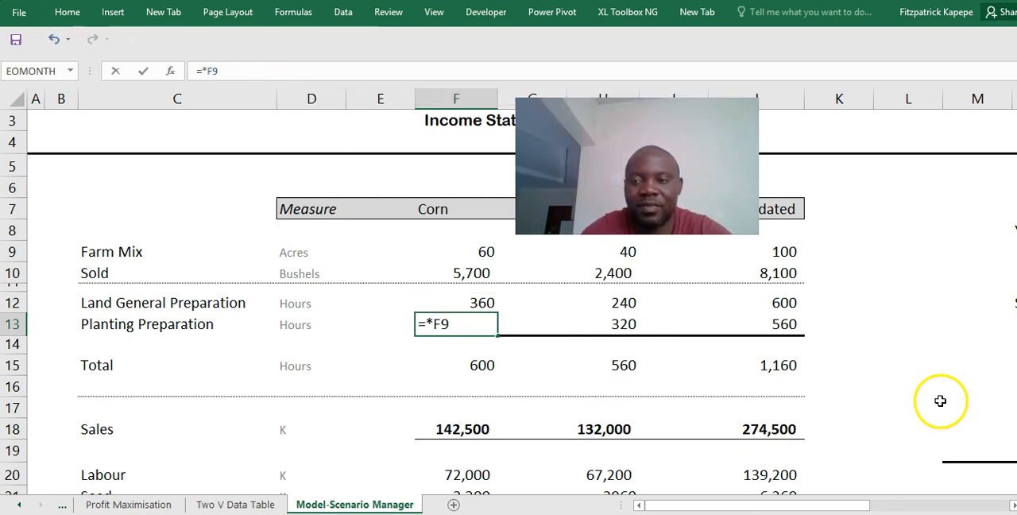
click(1012, 505)
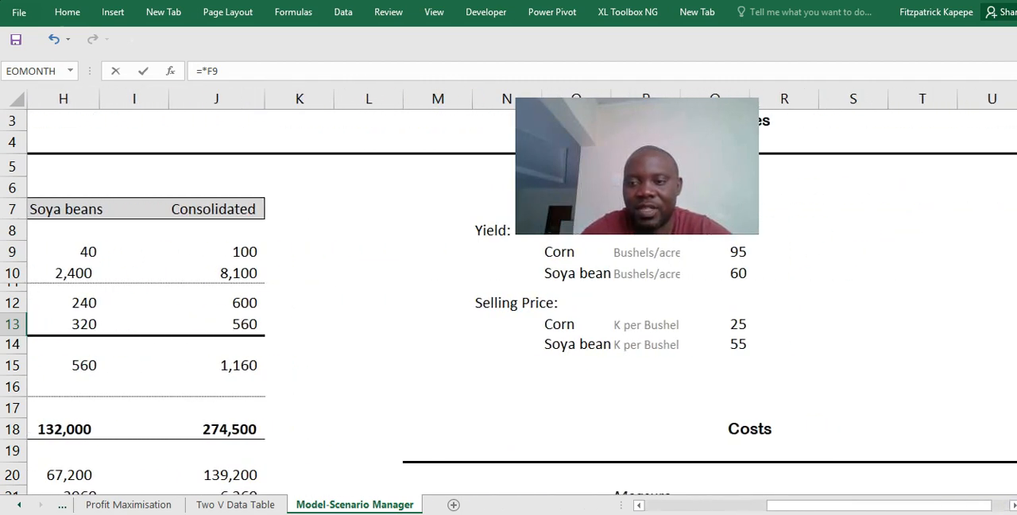
scroll(1009, 507, down, 1)
scroll(508, 302, down, 3)
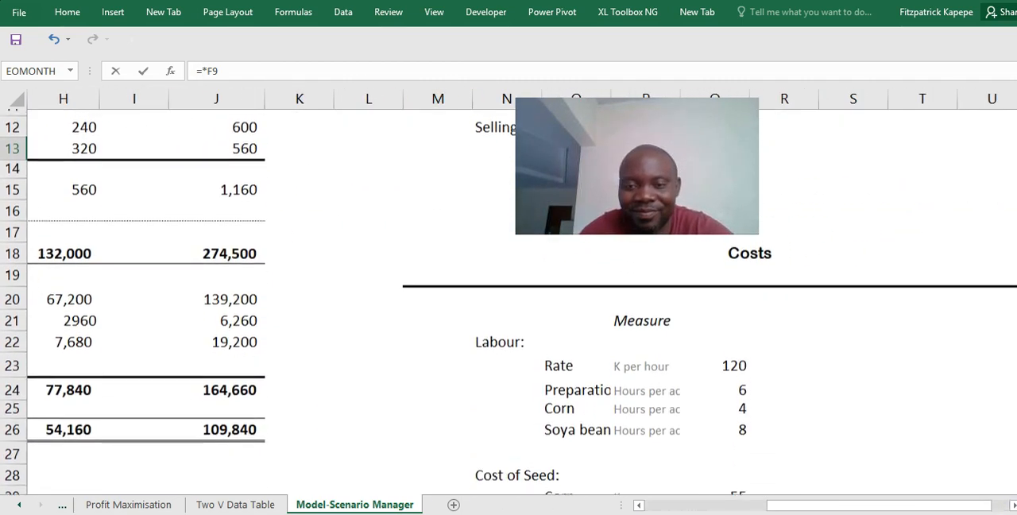
scroll(654, 324, down, 1)
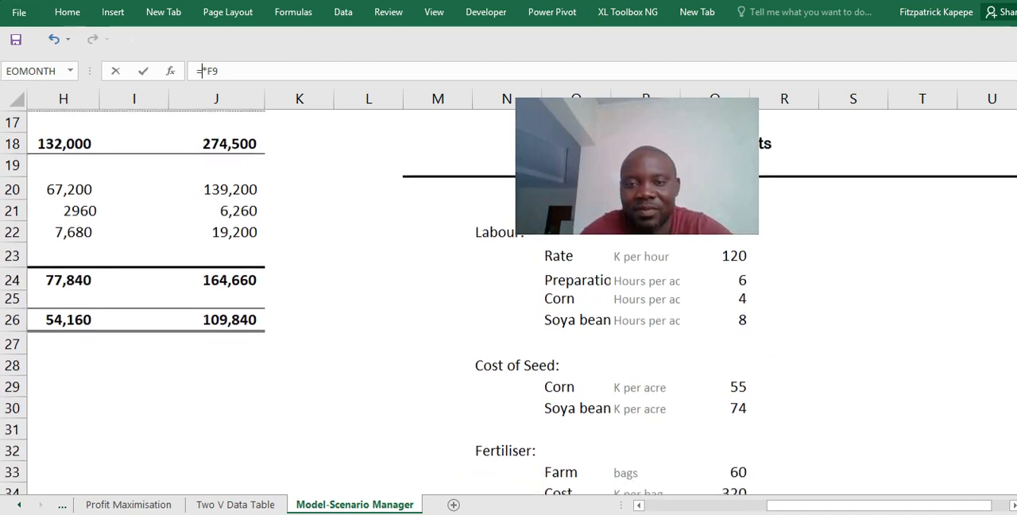
click(736, 306)
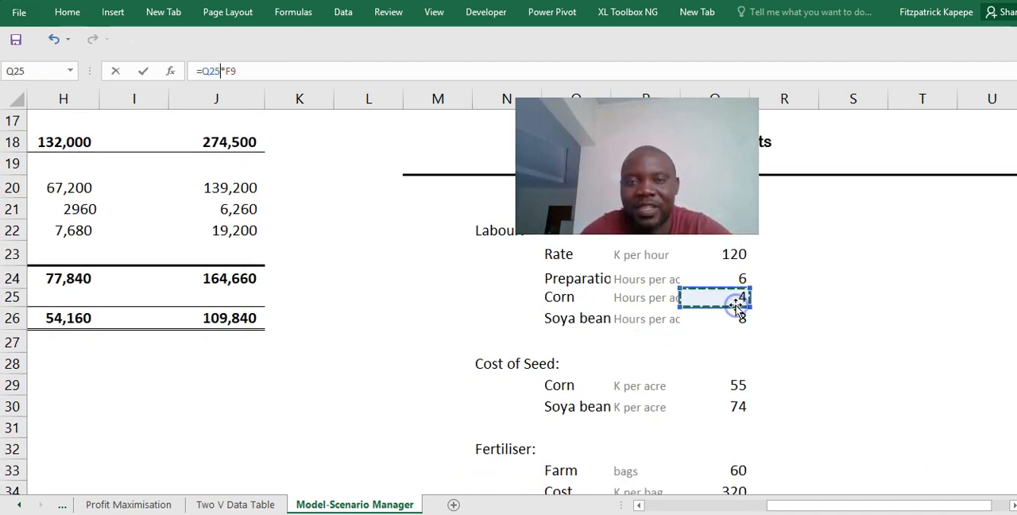
key(F4)
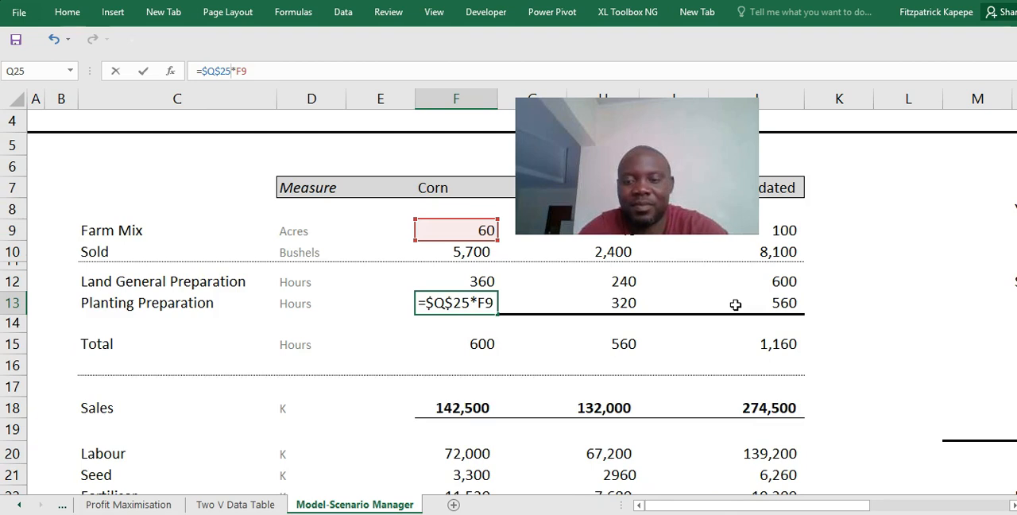
key(Return)
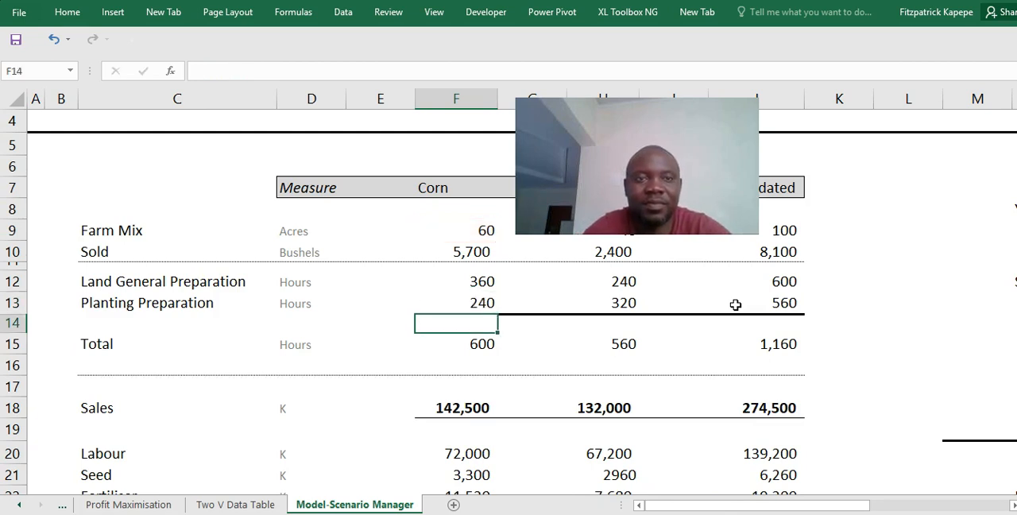
- Copy the corn Planting Preparation formula to soya beans in H13 and change it to =$Q$26*H9
click(480, 300)
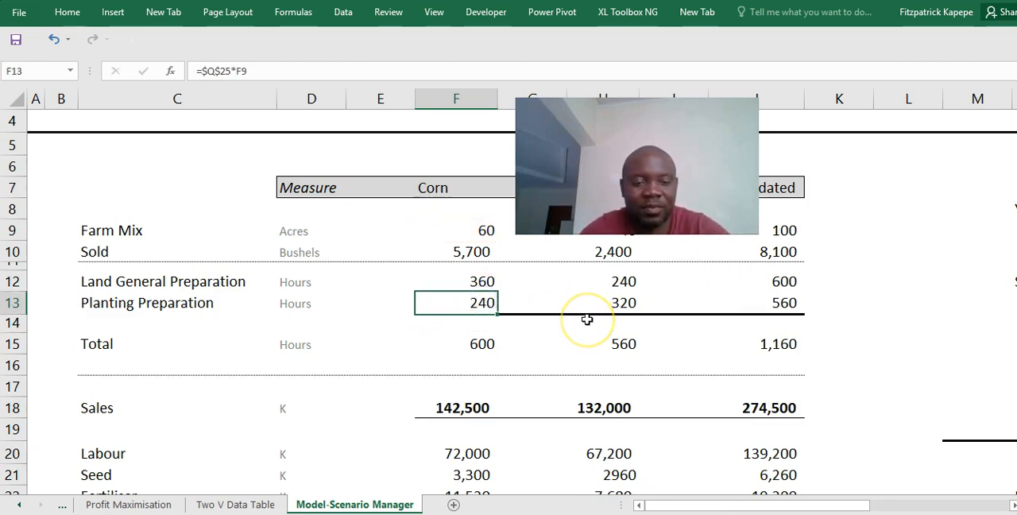
click(615, 299)
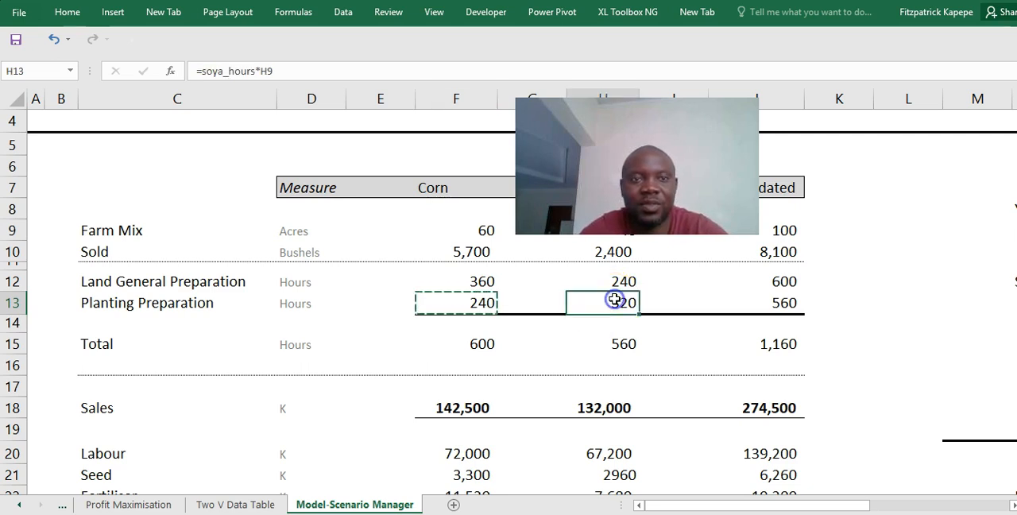
key(ctrl+v)
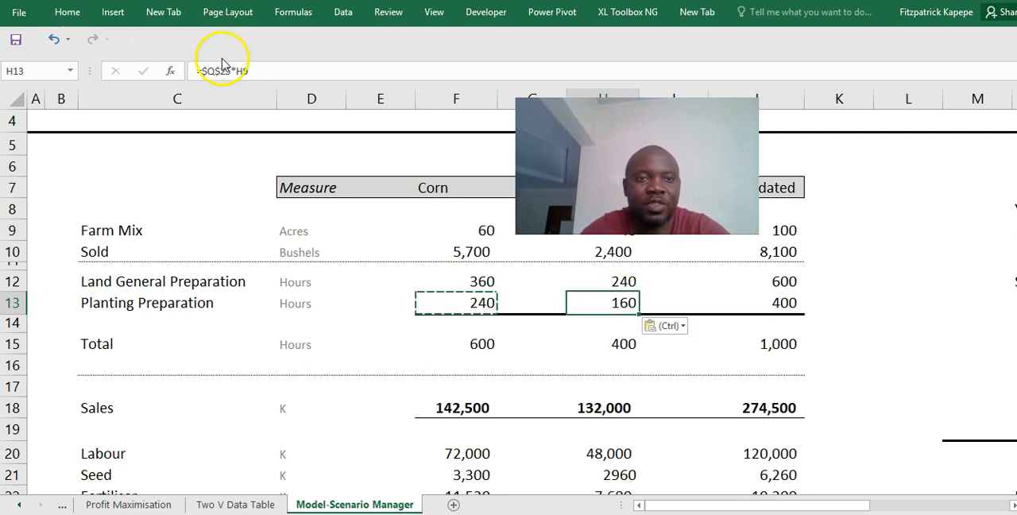
click(231, 71)
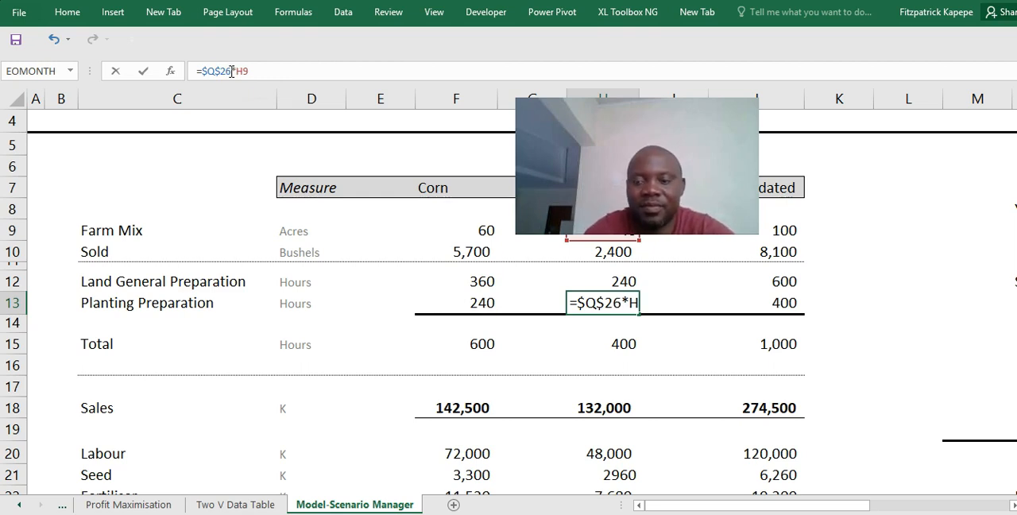
key(Return)
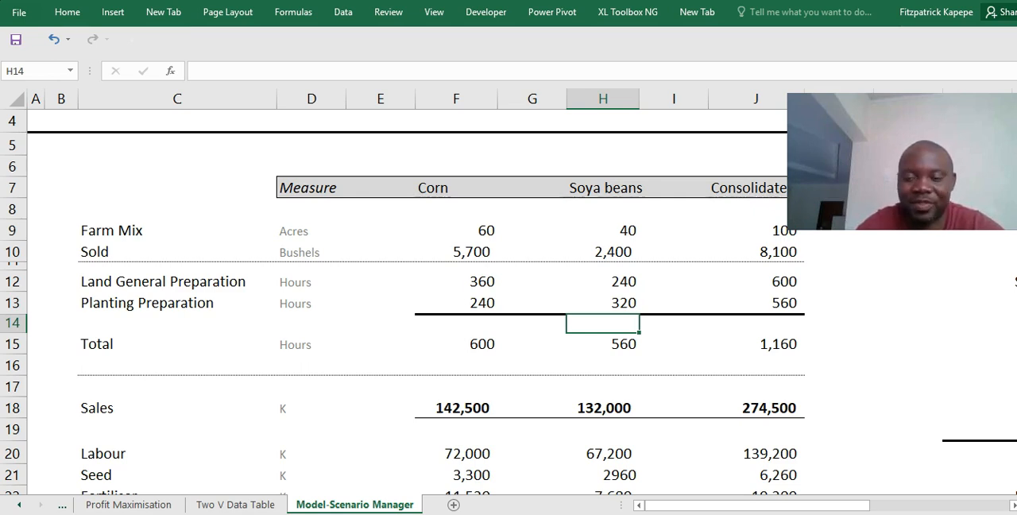
- Replace the sp_corn name in the corn Sales formula in F18 with $Q$13, giving =$Q$13*F10
click(603, 344)
key(Left)
key(Left)
key(Down)
key(Down)
key(Down)
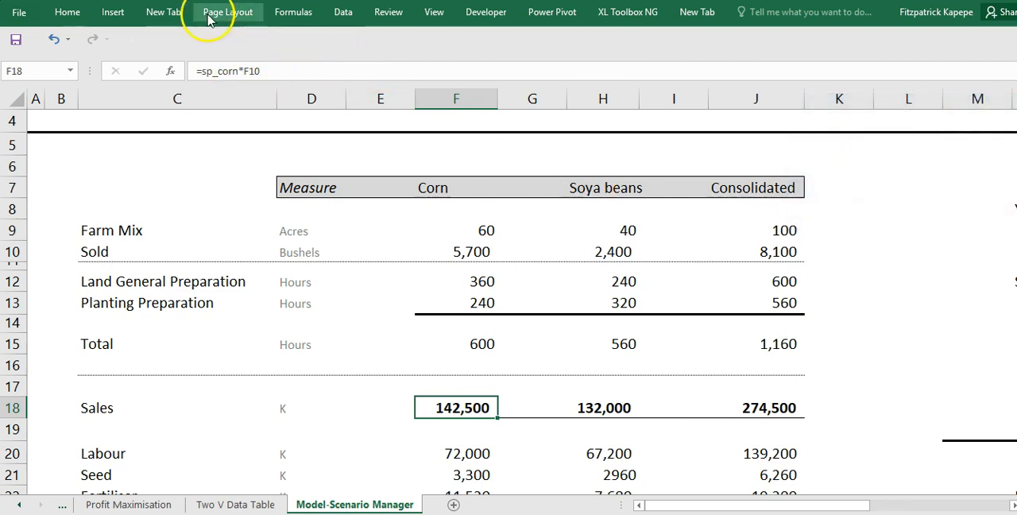
click(239, 71)
key(BackSpace)
key(BackSpace)
key(BackSpace)
key(BackSpace)
key(BackSpace)
key(BackSpace)
key(BackSpace)
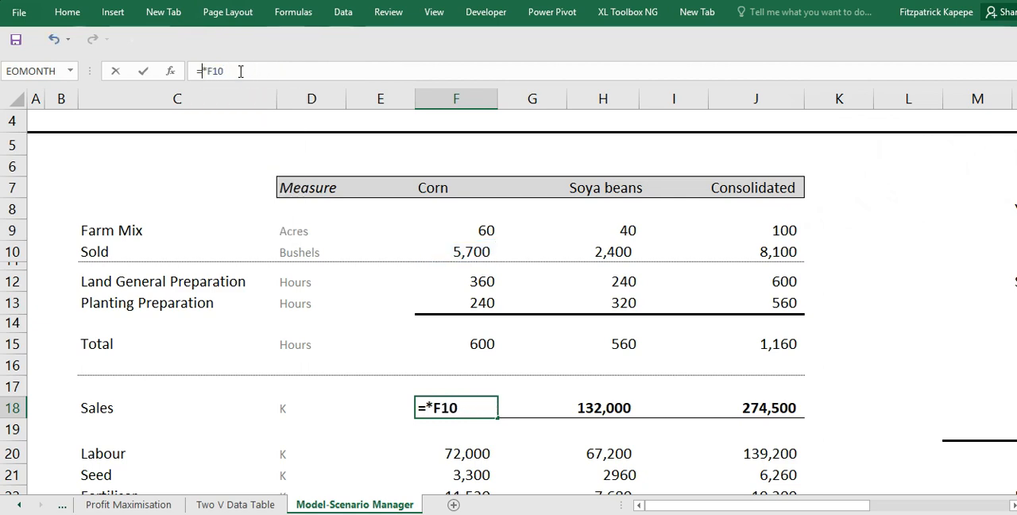
click(1014, 506)
click(1013, 505)
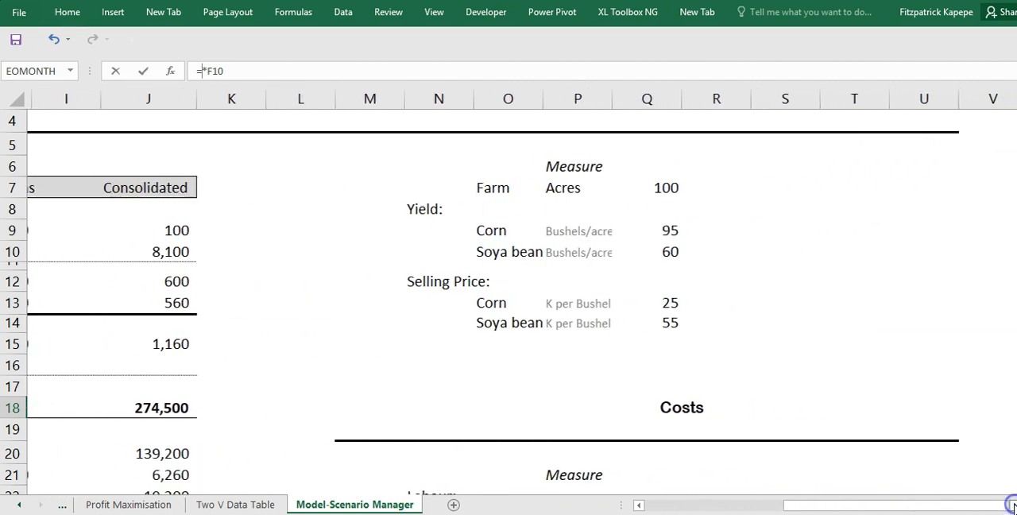
click(668, 305)
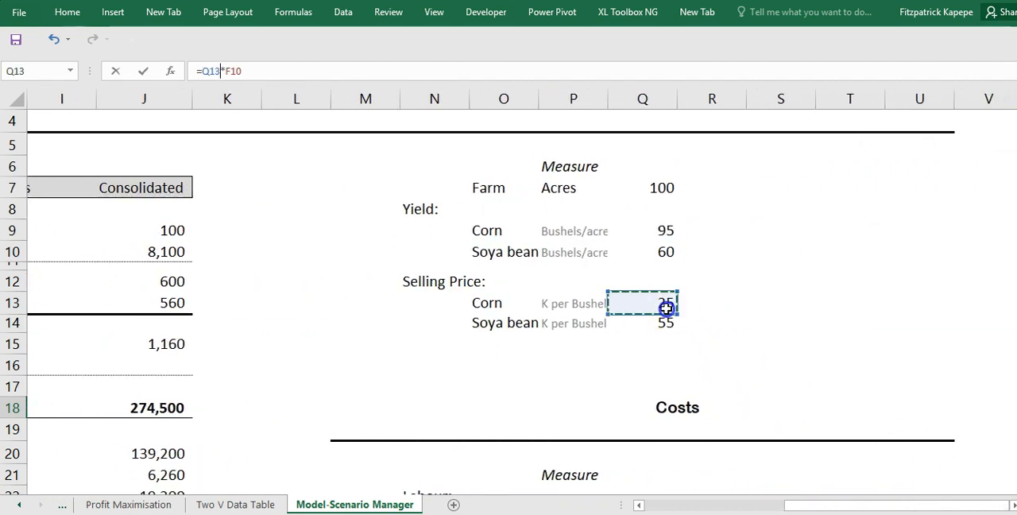
key(F4)
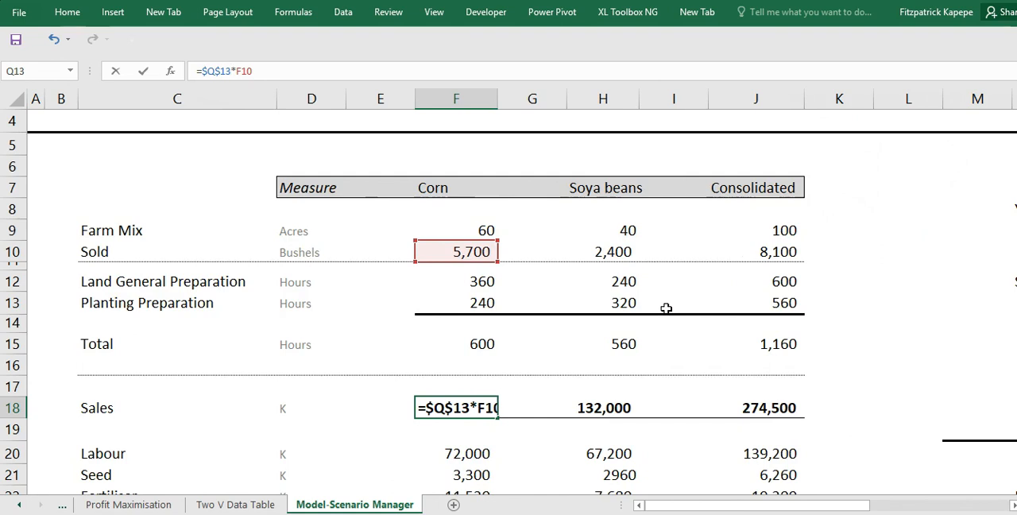
key(Return)
- Copy the corn Sales formula to soya beans in H18 and change it to =$Q$14*H10
key(Up)
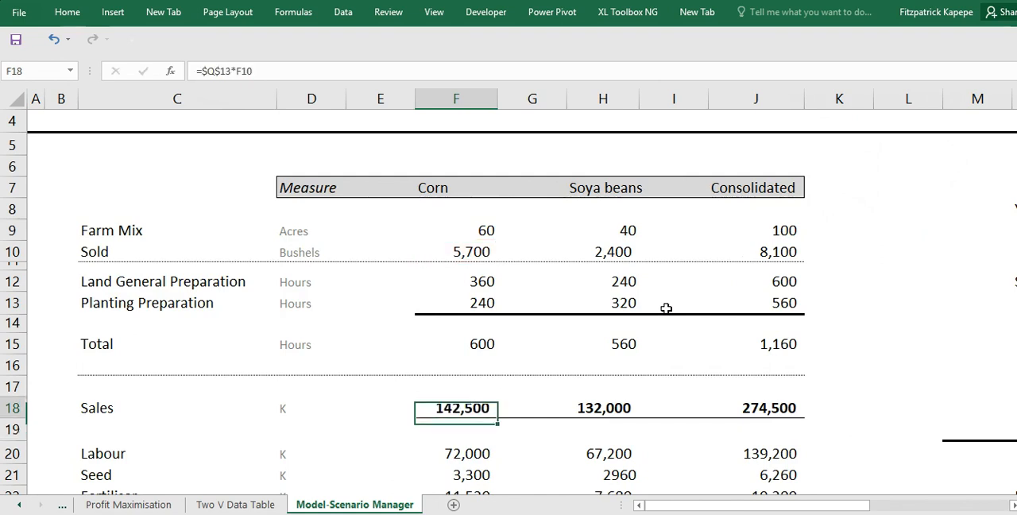
key(ctrl+c)
key(Right)
key(Right)
key(ctrl+v)
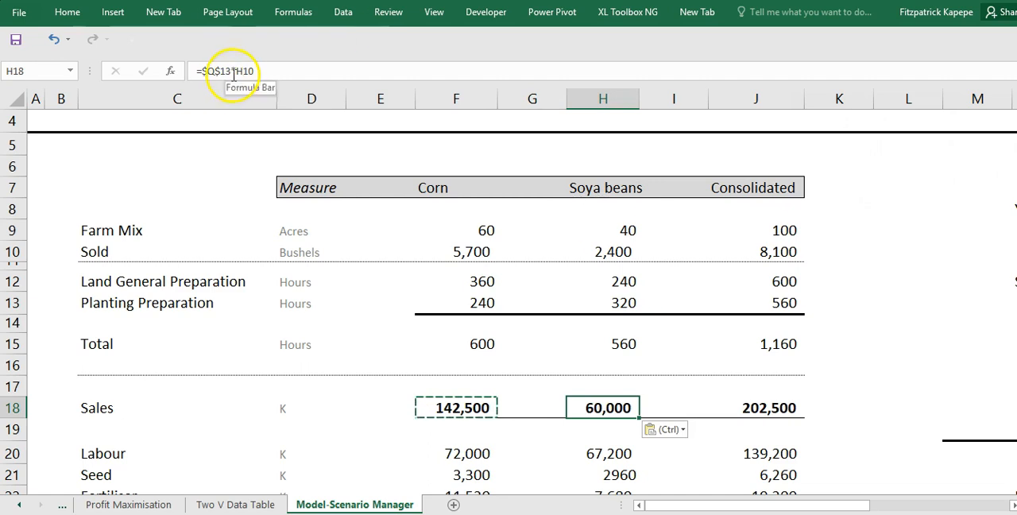
click(232, 71)
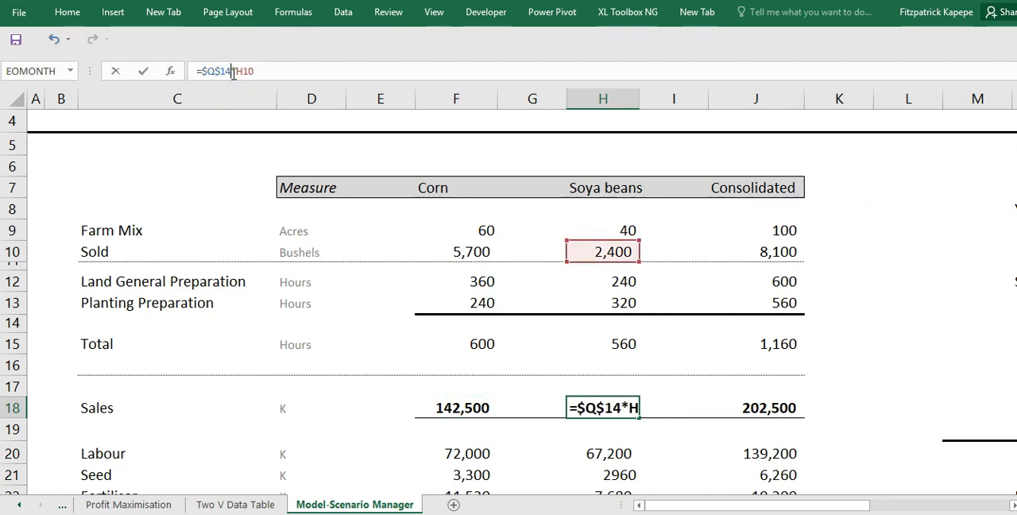
key(Return)
- Replace the labour_rate name in the corn Labour formula in F20 with $Q$23, giving =$Q$23*F15
key(Down)
key(Down)
key(Down)
key(Down)
key(Down)
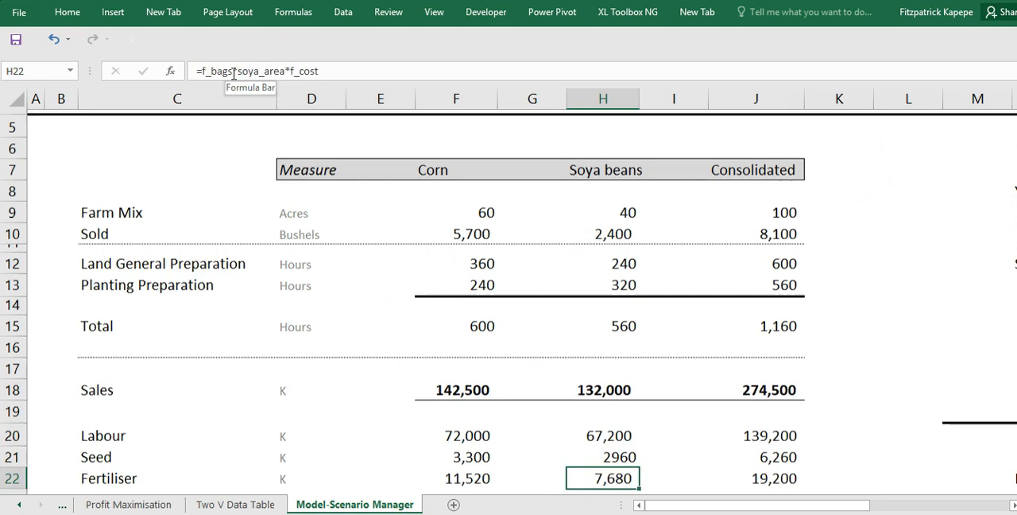
key(Up)
key(Up)
key(Up)
key(Up)
key(Left)
key(Left)
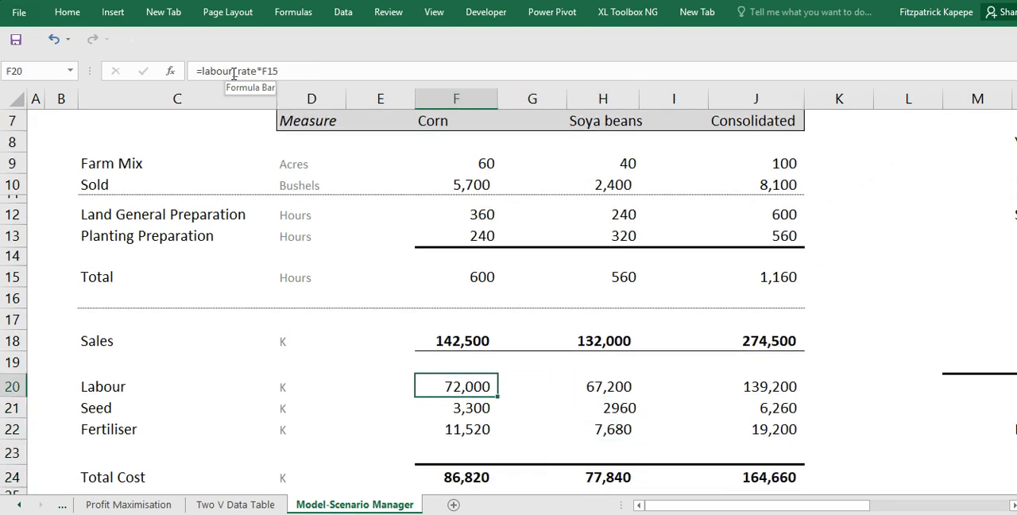
click(260, 71)
key(BackSpace)
key(BackSpace)
key(BackSpace)
key(BackSpace)
key(BackSpace)
key(BackSpace)
key(BackSpace)
key(BackSpace)
key(BackSpace)
key(BackSpace)
key(BackSpace)
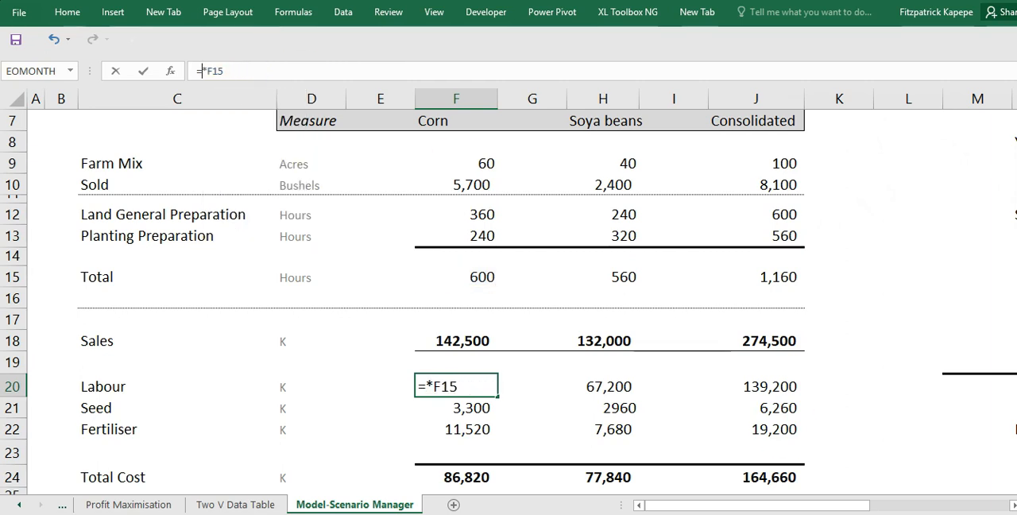
click(1010, 506)
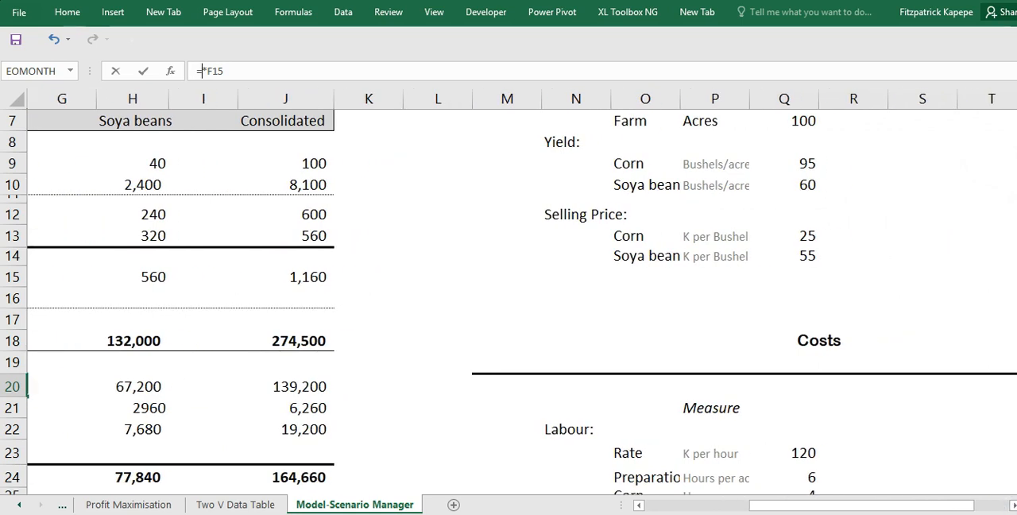
scroll(200, 70, down, 3)
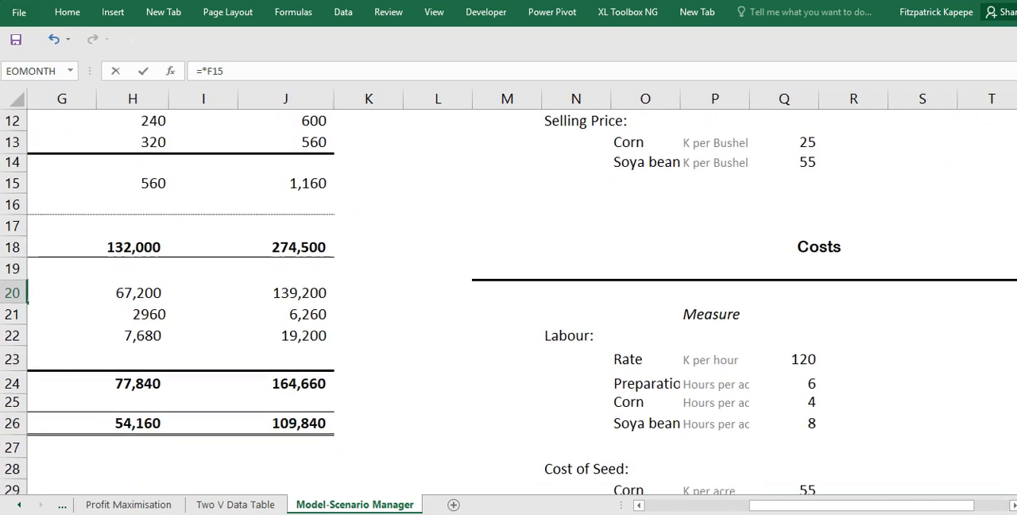
scroll(509, 302, down, 1)
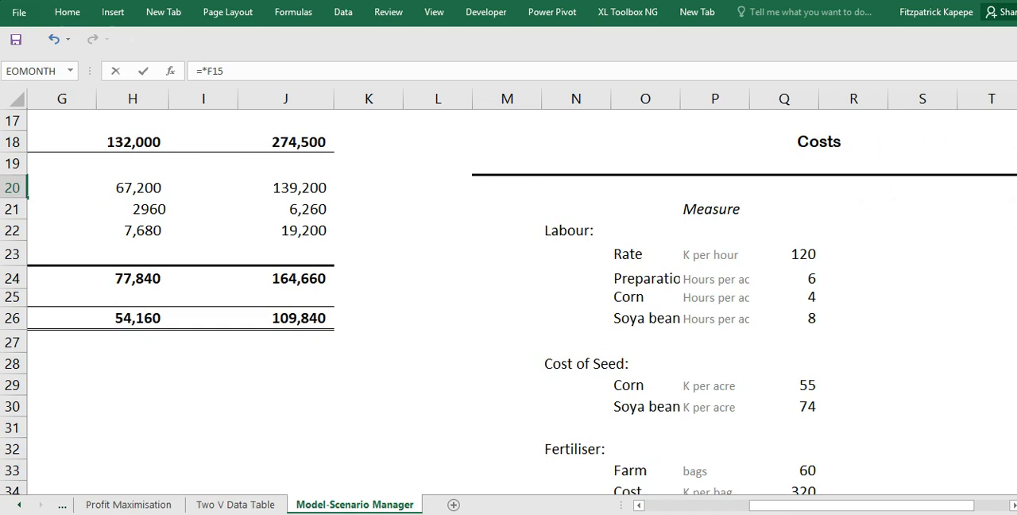
click(802, 251)
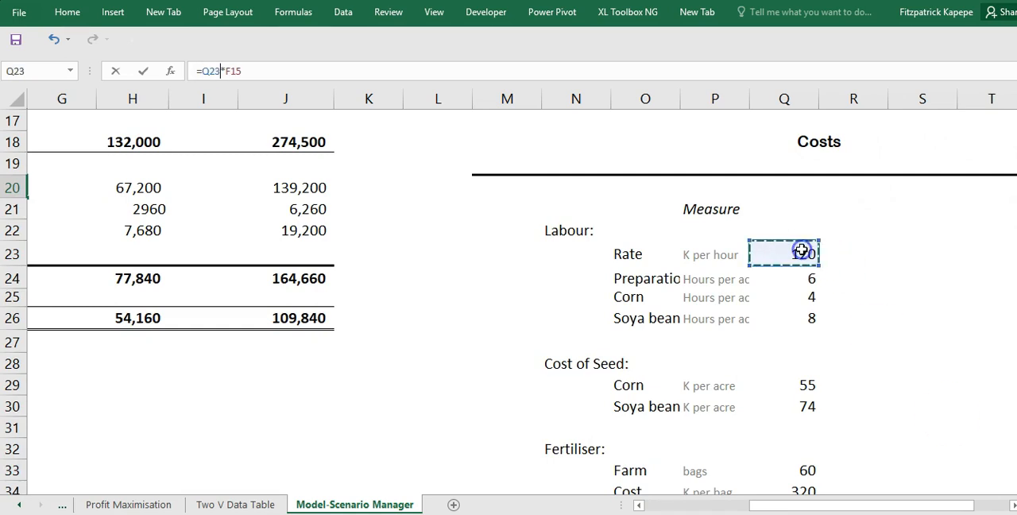
key(F4)
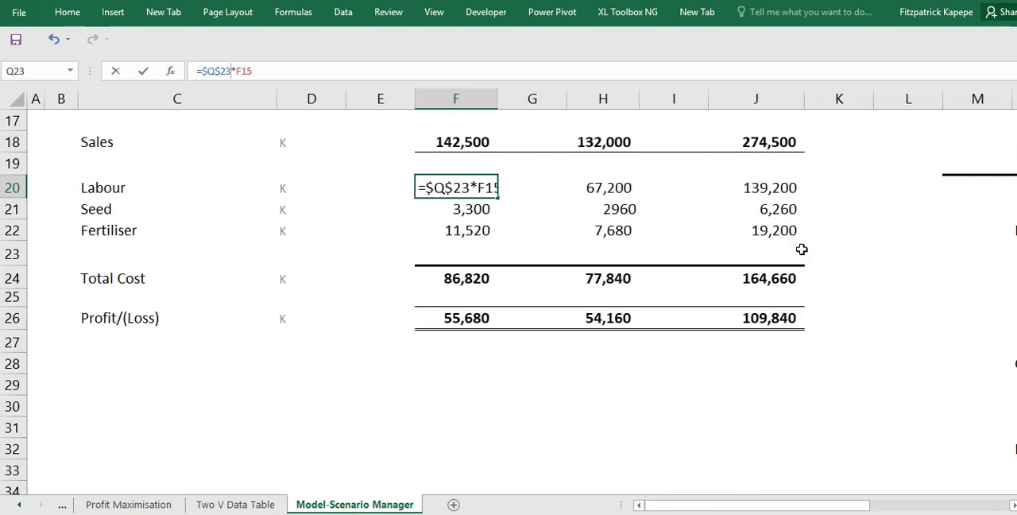
key(Return)
- Copy the corn Labour formula to soya beans in H20
key(Up)
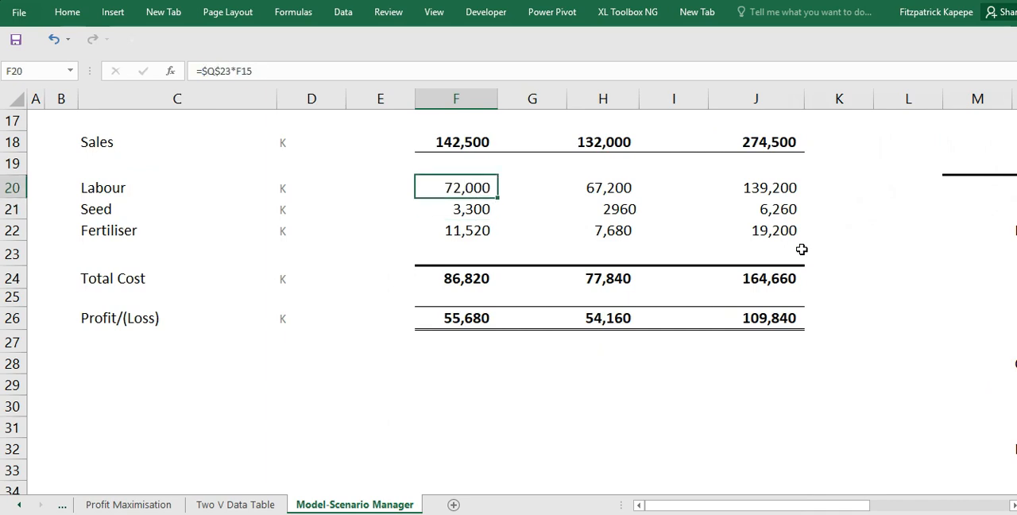
key(Right)
key(Right)
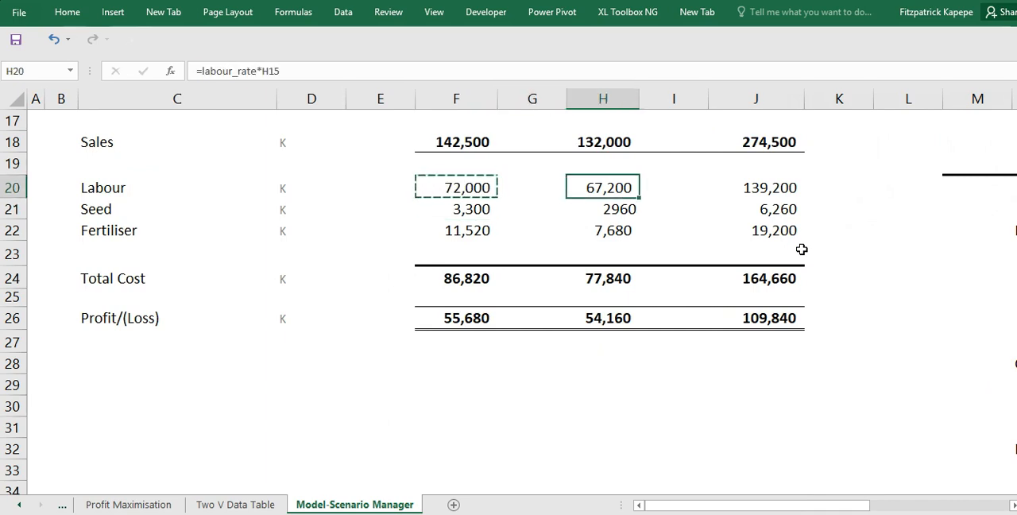
key(ctrl+v)
- Replace the seed_corn name in the corn Seed formula in F21 with $Q$29, giving =$Q$29*F9
key(Down)
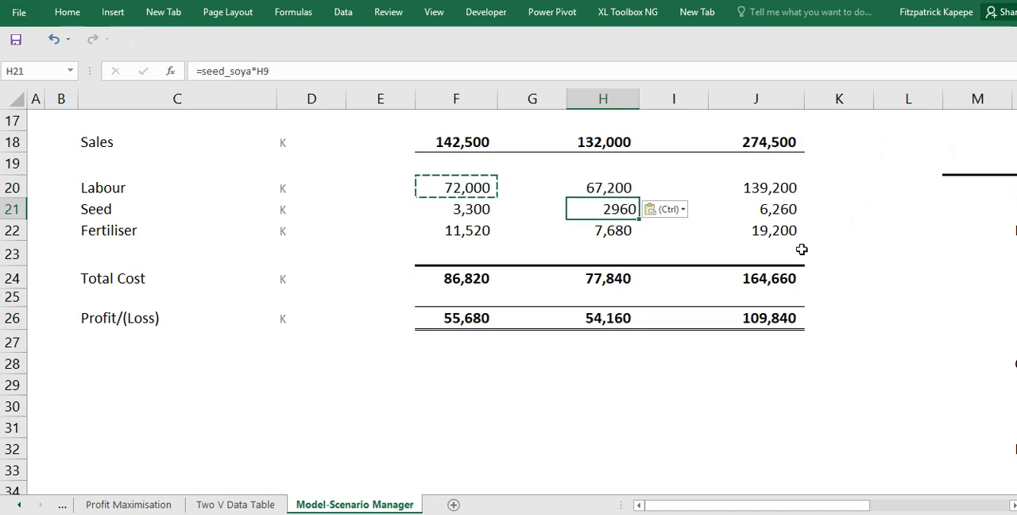
key(Left)
key(Left)
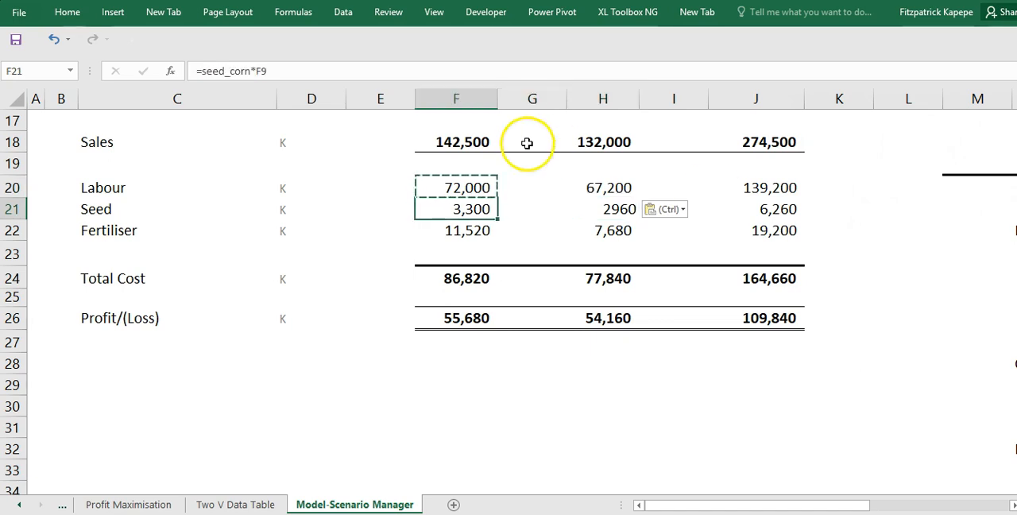
click(254, 71)
key(BackSpace)
key(BackSpace)
key(BackSpace)
key(BackSpace)
key(BackSpace)
key(BackSpace)
key(BackSpace)
key(BackSpace)
key(BackSpace)
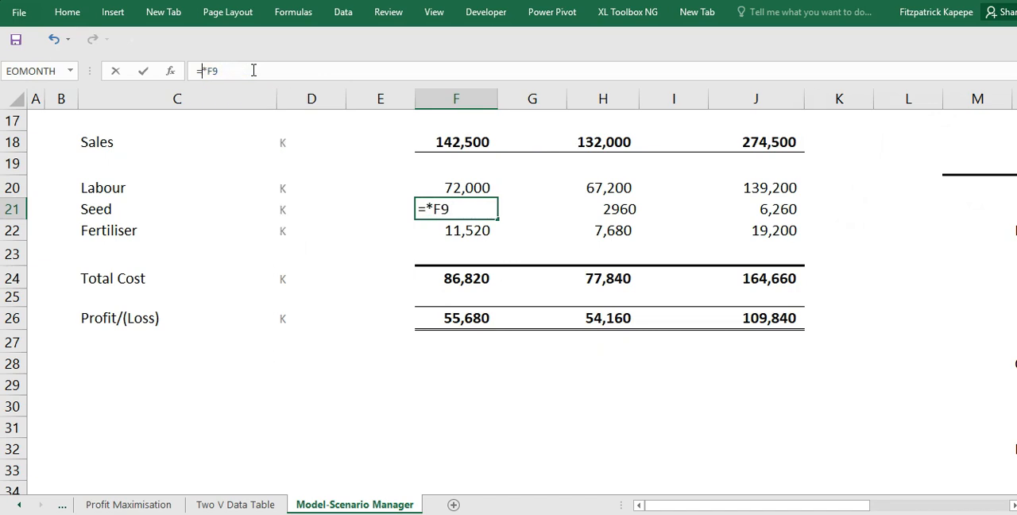
click(202, 71)
click(1011, 504)
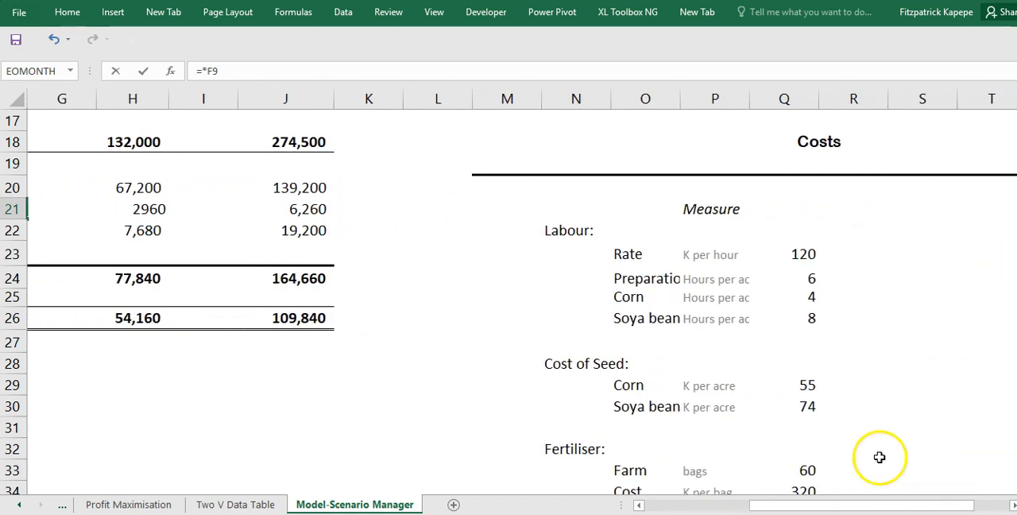
click(805, 385)
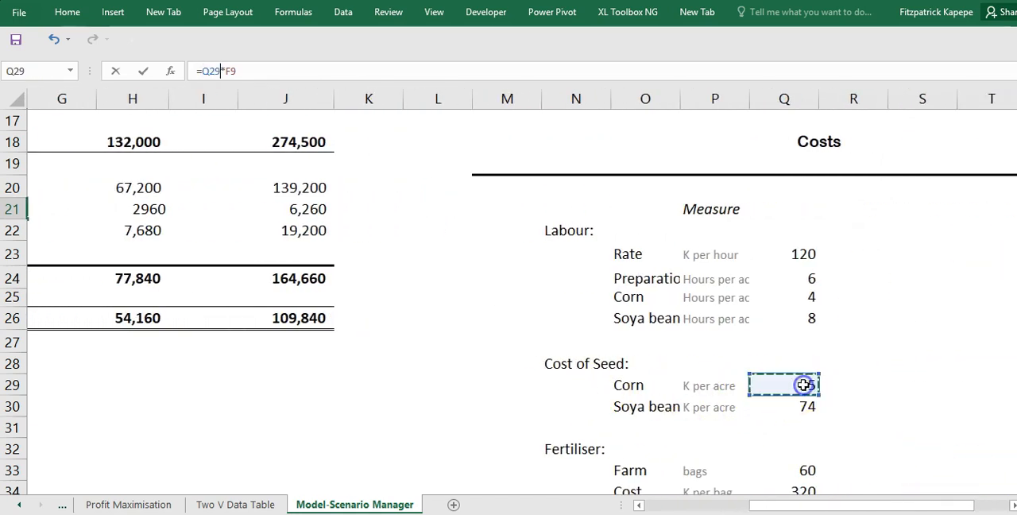
key(F4)
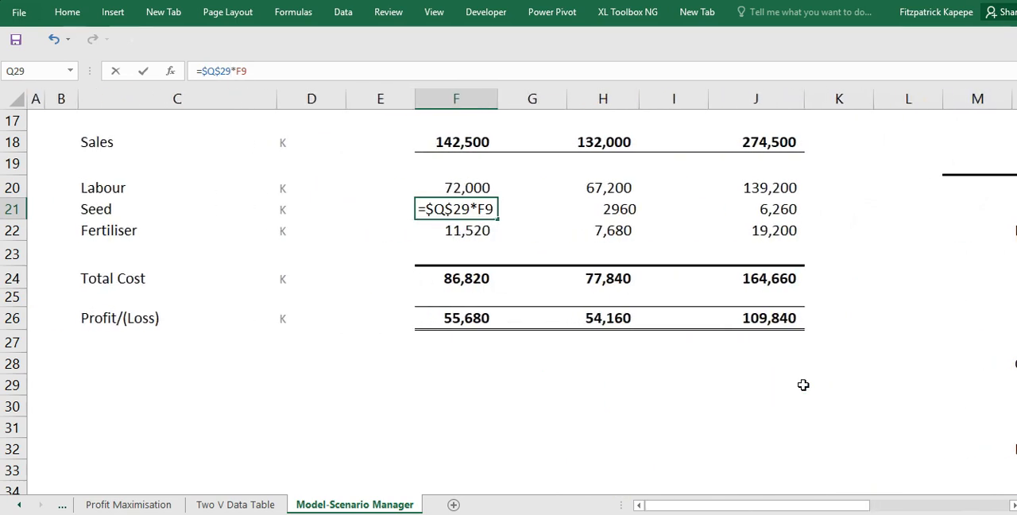
key(Return)
- Copy the corn Seed formula to soya beans in H21 and change it to =$Q$30*H9
key(Up)
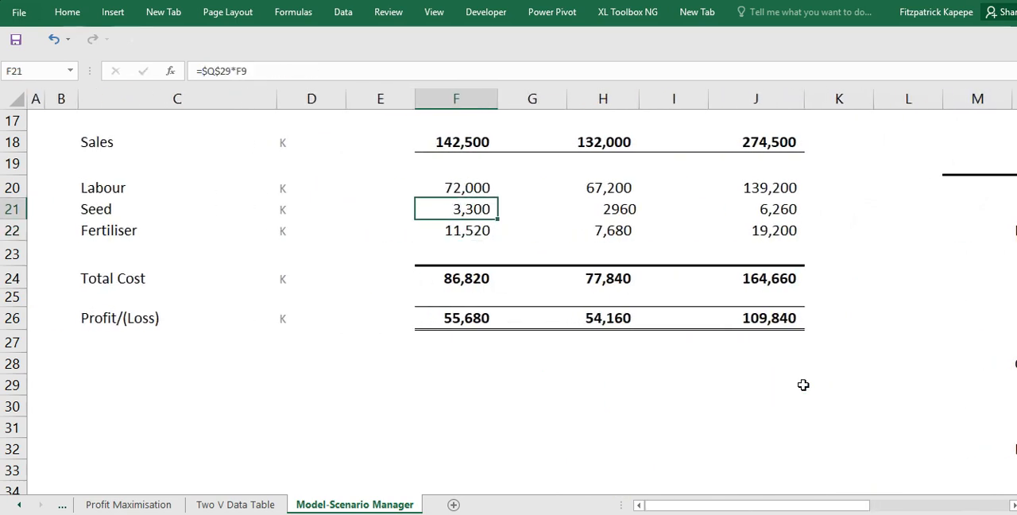
key(Right)
key(Right)
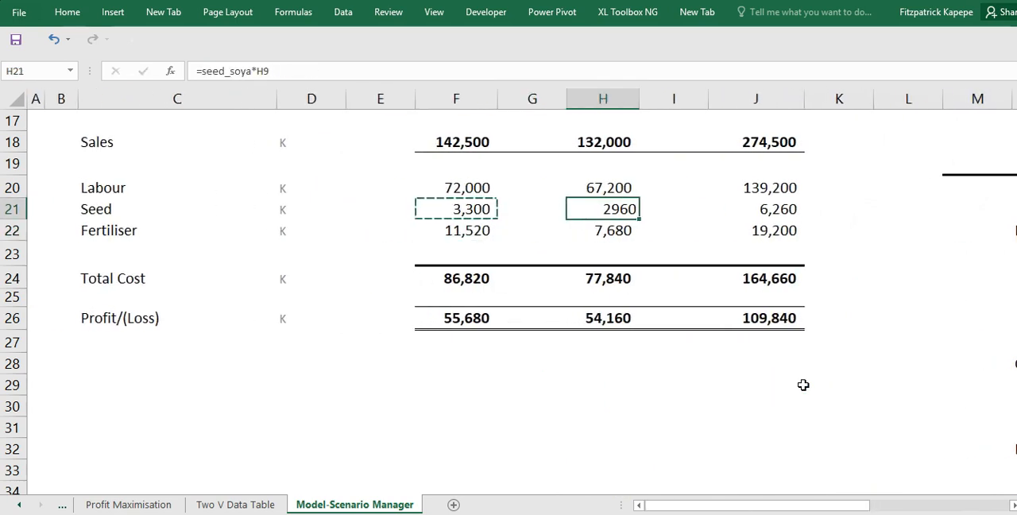
key(ctrl+v)
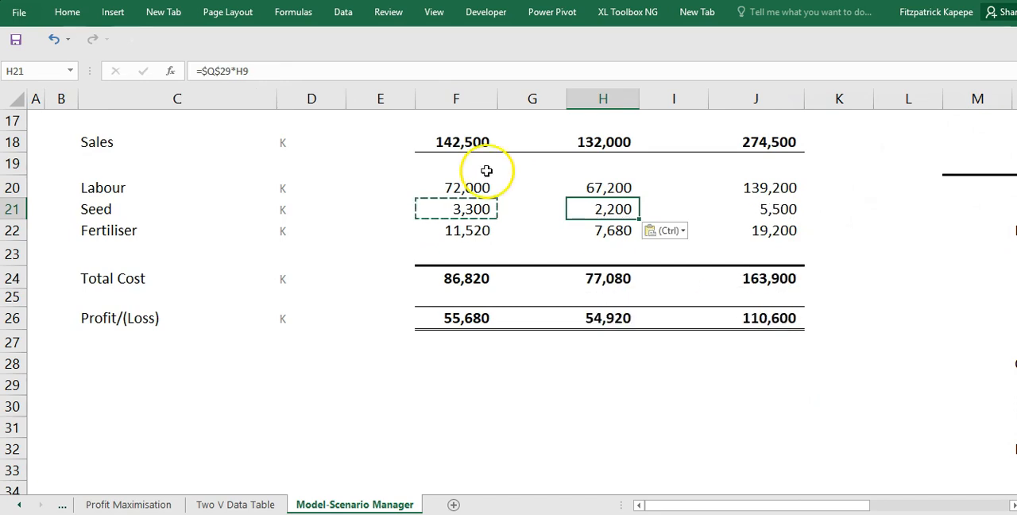
click(230, 71)
key(BackSpace)
key(BackSpace)
text(30)
key(Return)
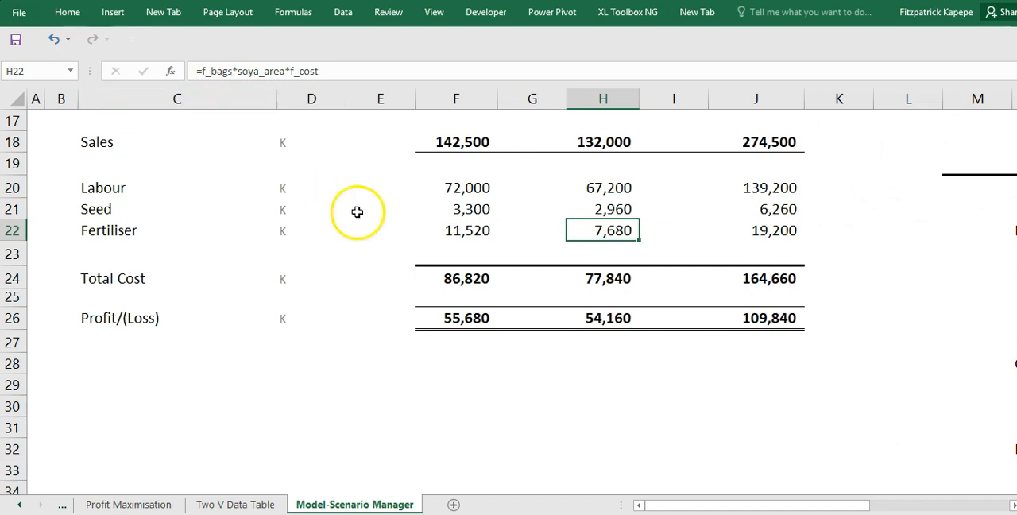
click(466, 229)
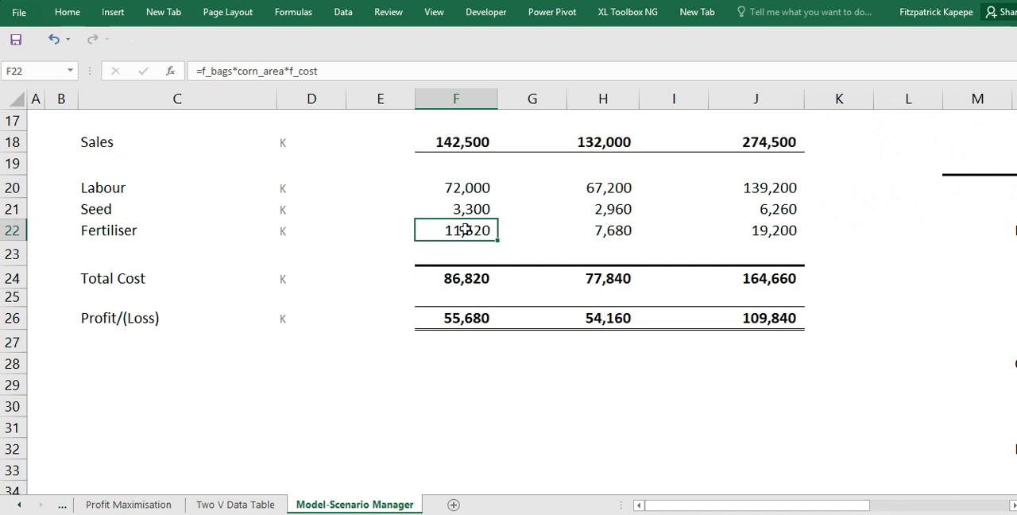
click(318, 72)
key(BackSpace)
key(BackSpace)
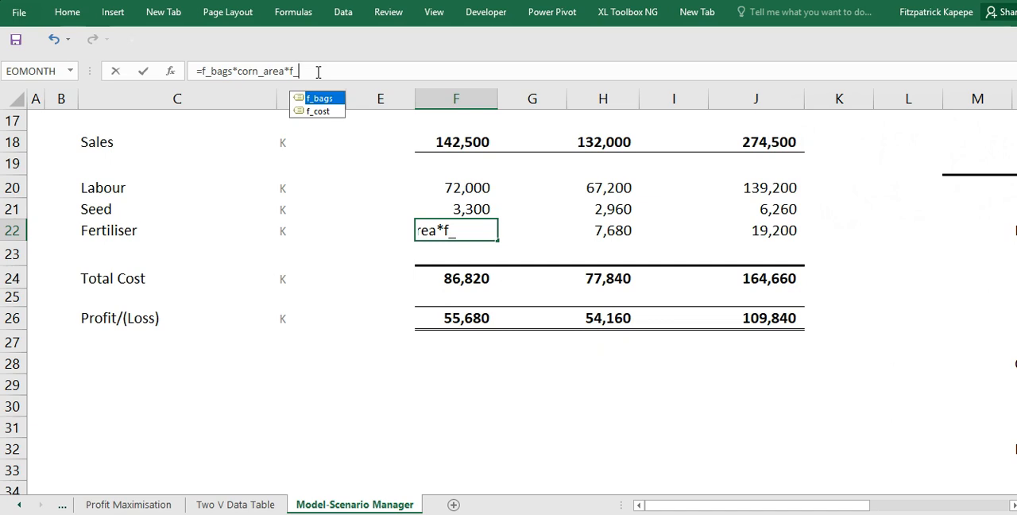
key(Return)
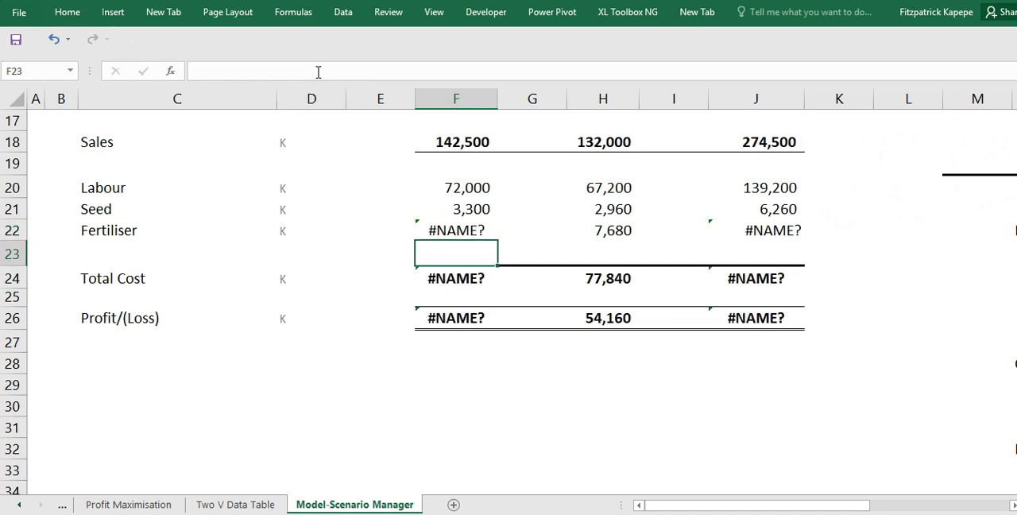
key(ctrl+z)
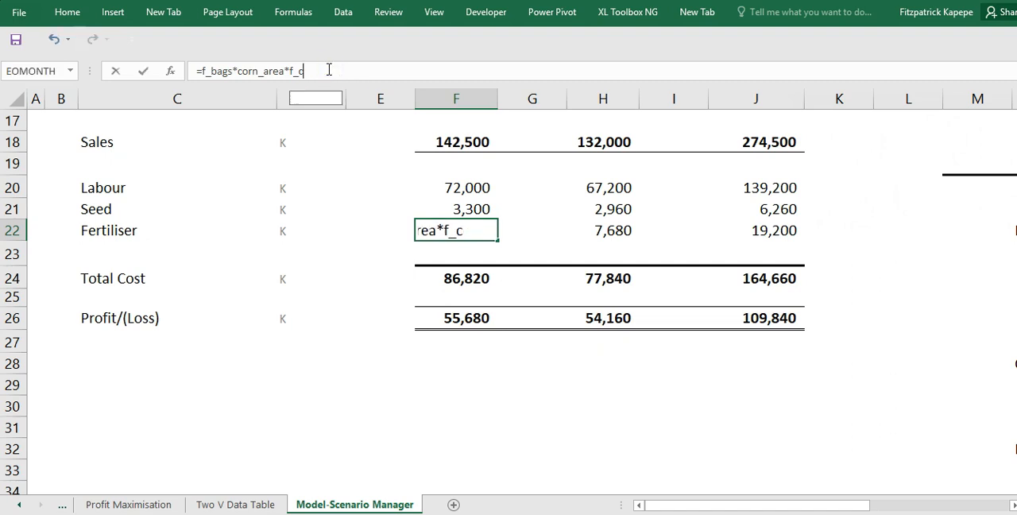
- Clear the named-range formula from corn Fertiliser in F22 and start it again with the farm's fertiliser bags, =$Q$33
key(BackSpace)
key(BackSpace)
key(BackSpace)
key(BackSpace)
key(BackSpace)
key(BackSpace)
key(BackSpace)
key(BackSpace)
key(BackSpace)
key(BackSpace)
key(BackSpace)
key(BackSpace)
key(BackSpace)
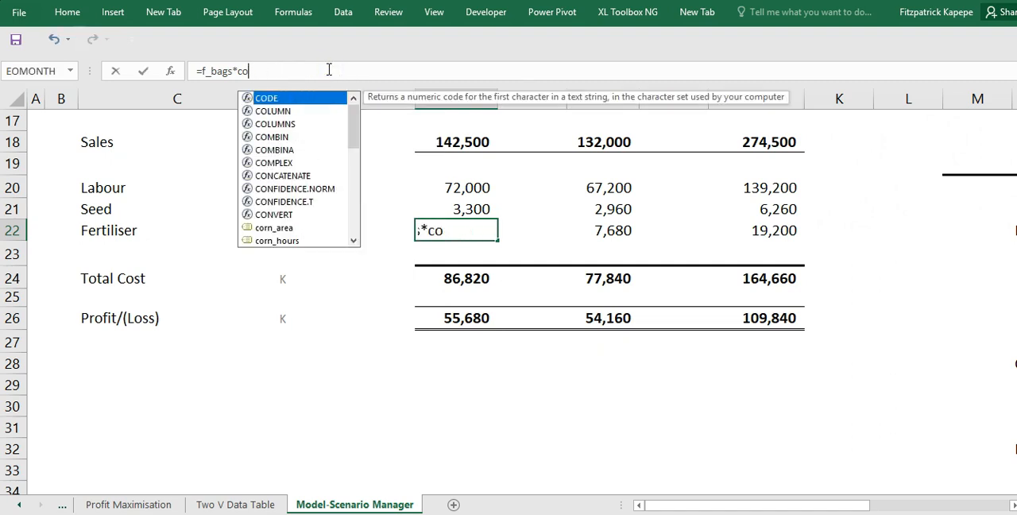
key(BackSpace)
key(BackSpace)
key(BackSpace)
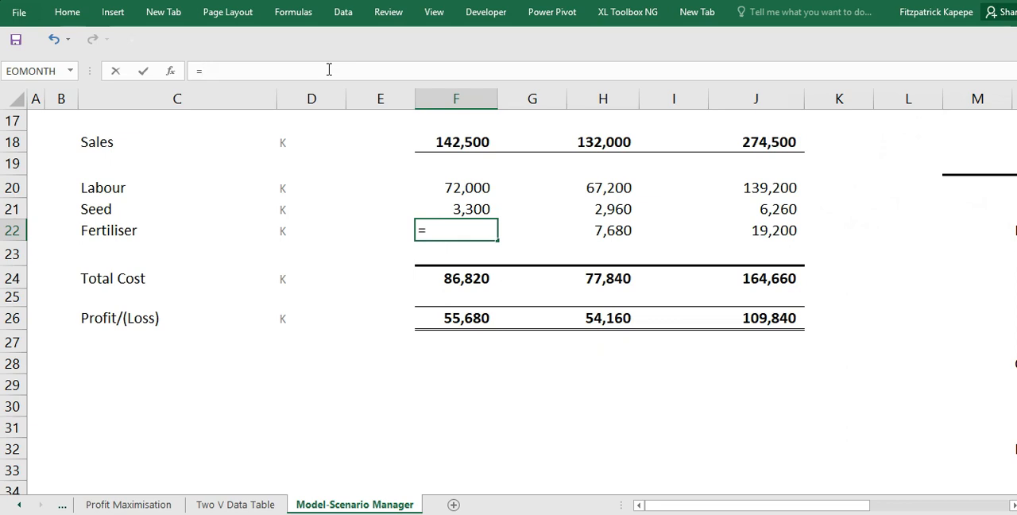
click(1013, 505)
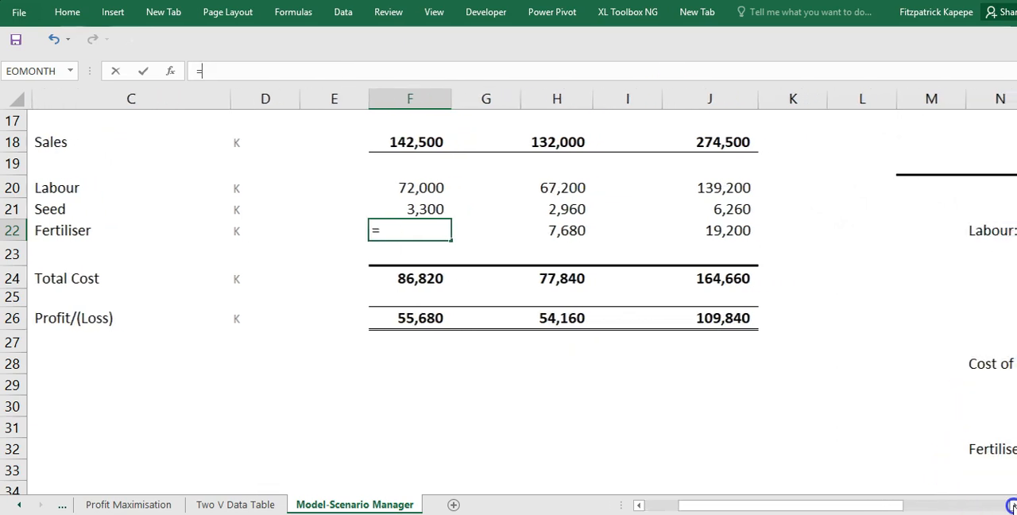
click(1013, 505)
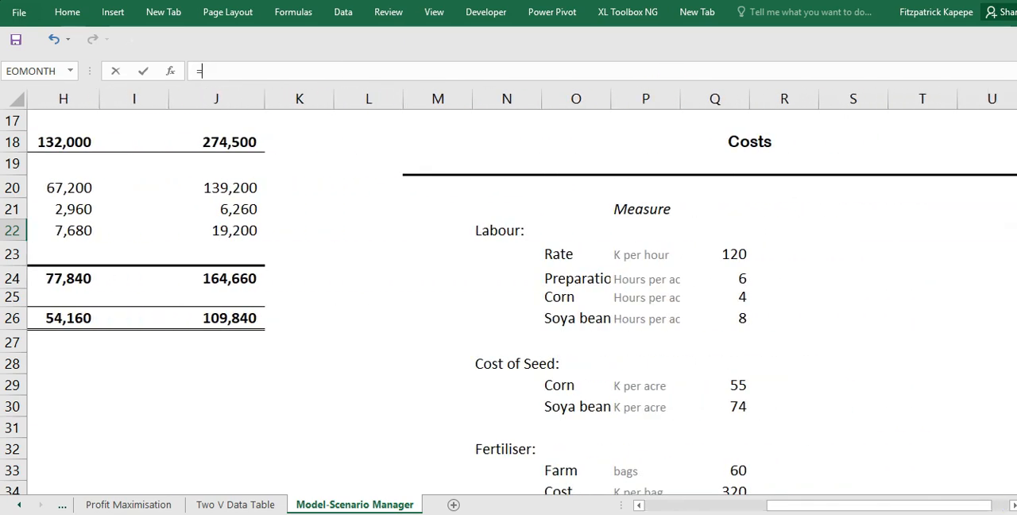
scroll(508, 302, down, 1)
scroll(508, 302, down, 2)
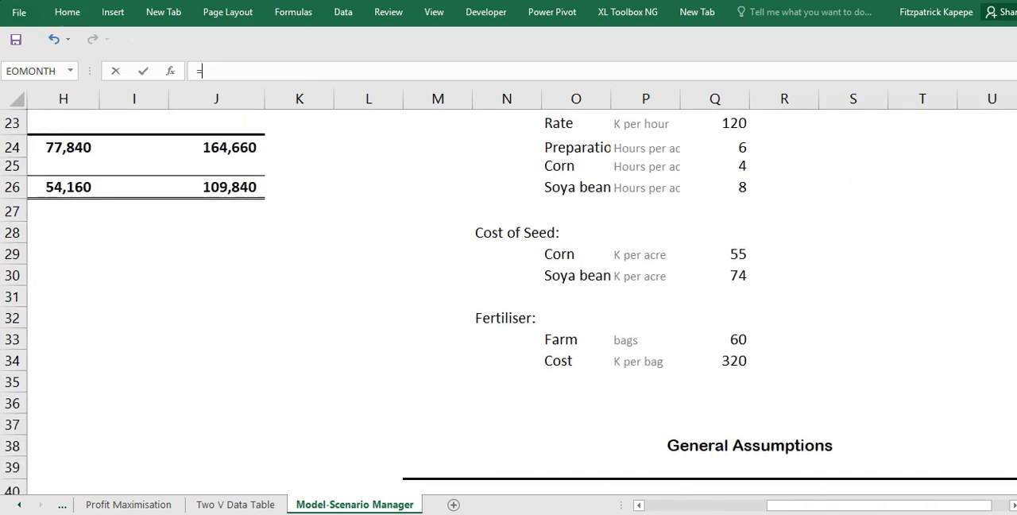
click(738, 340)
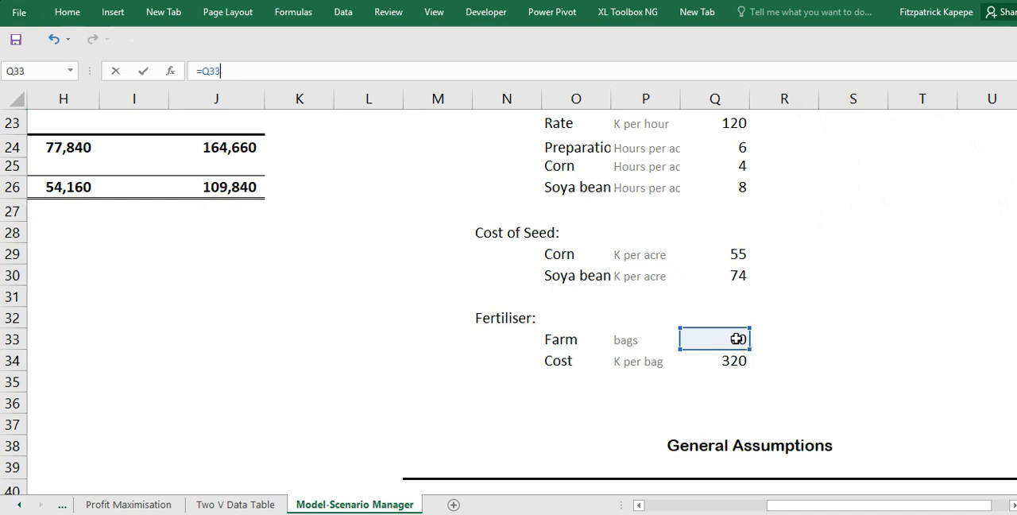
key(F4)
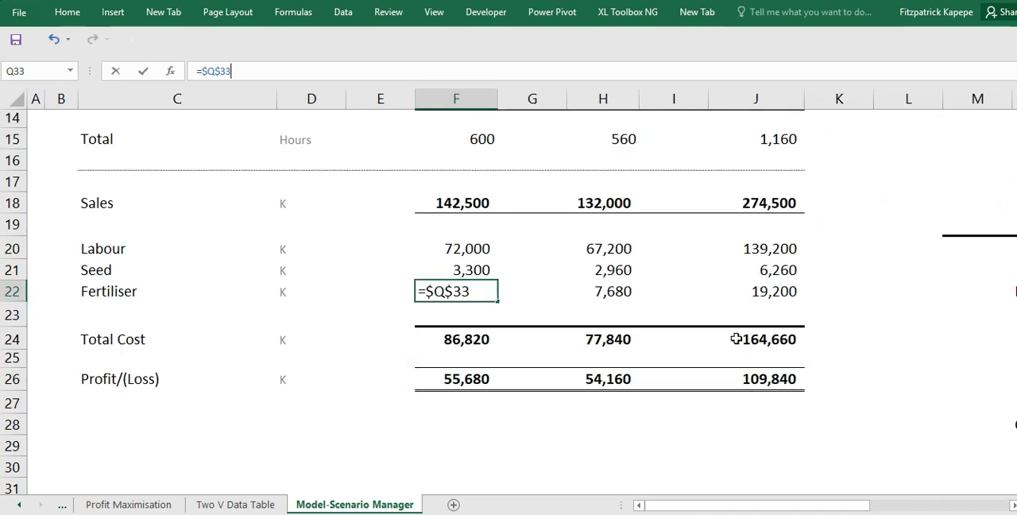
- Multiply the corn Fertiliser formula by the cost per bag and the corn growing mix, giving =$Q$33*$Q$34*$Q$43
drag(1012, 504, 1011, 504)
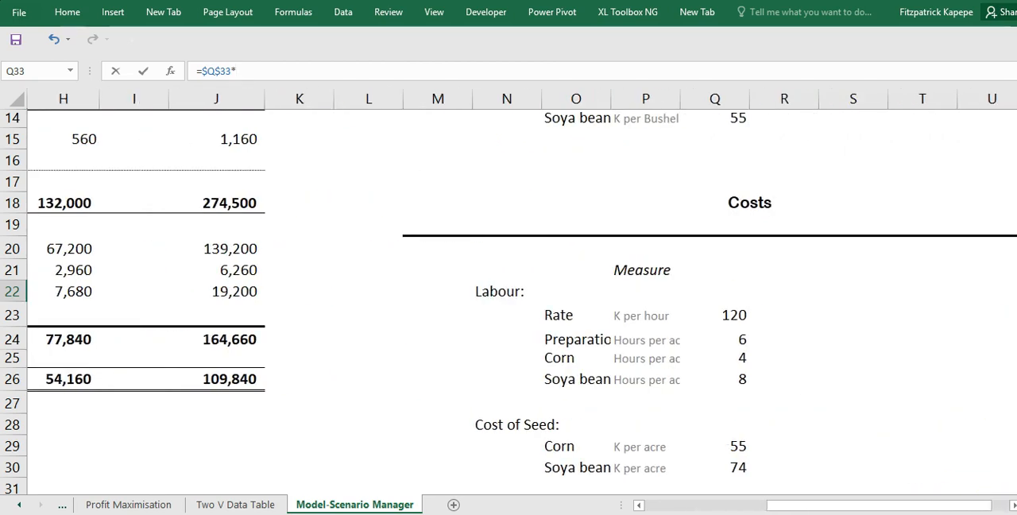
scroll(508, 302, down, 3)
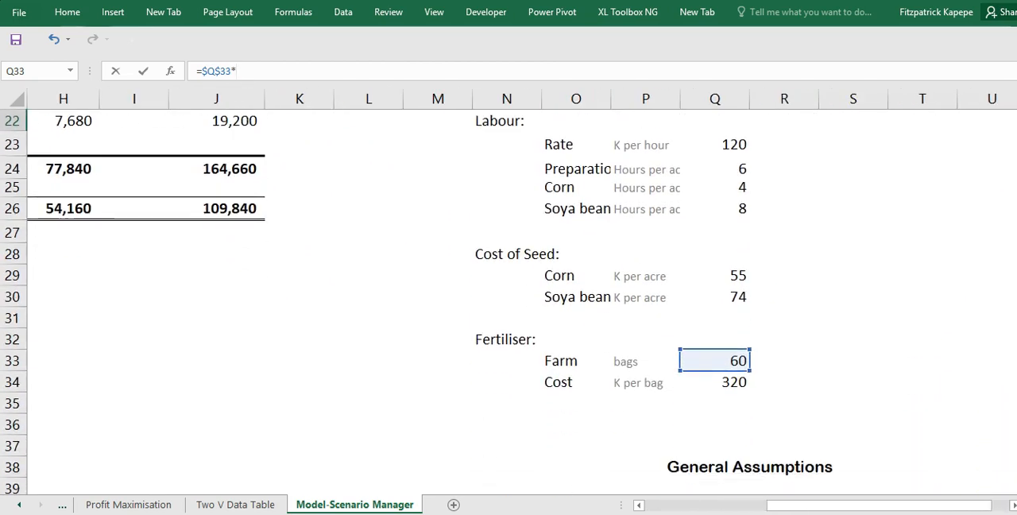
click(736, 382)
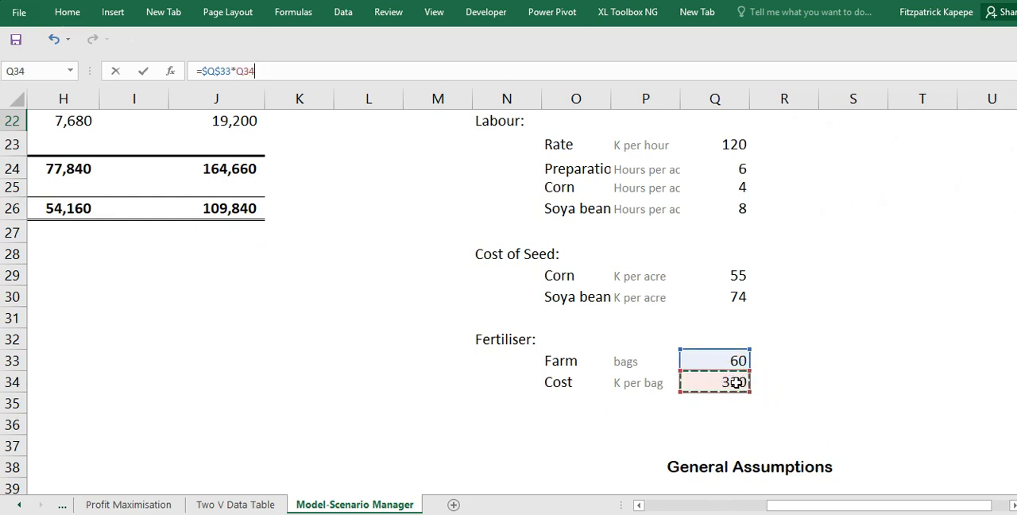
key(F4)
text(*)
click(1013, 506)
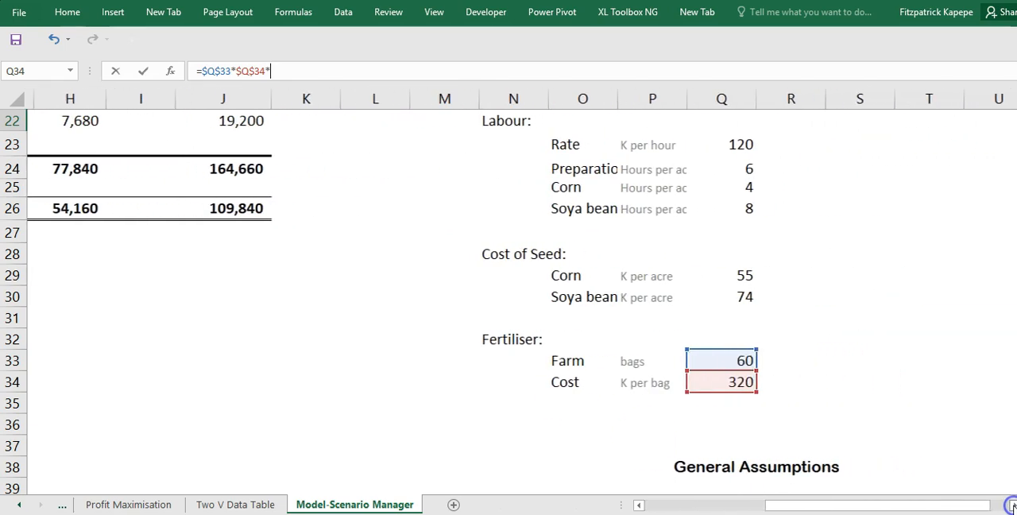
scroll(508, 301, down, 3)
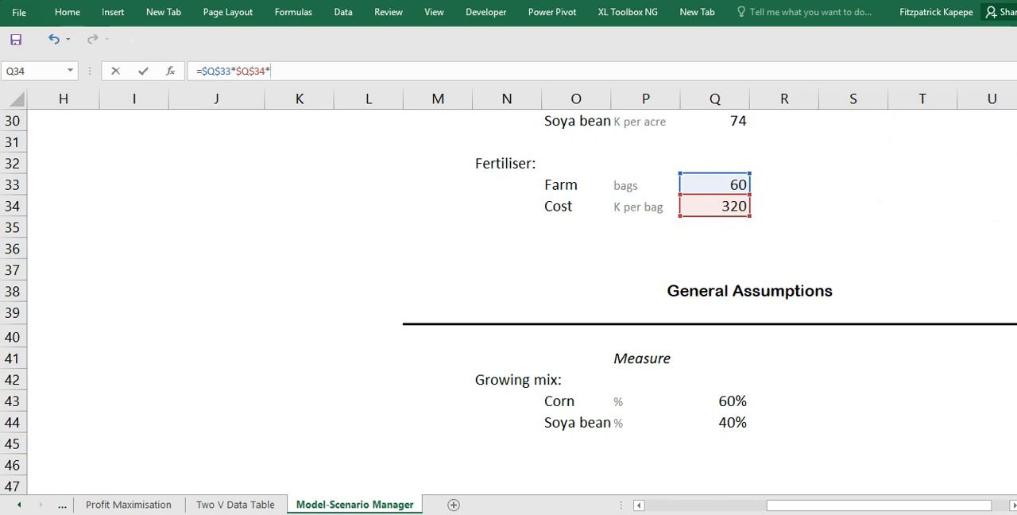
mouse_move(1016, 373)
mouse_down()
mouse_move(1016, 348)
mouse_move(1016, 386)
mouse_up()
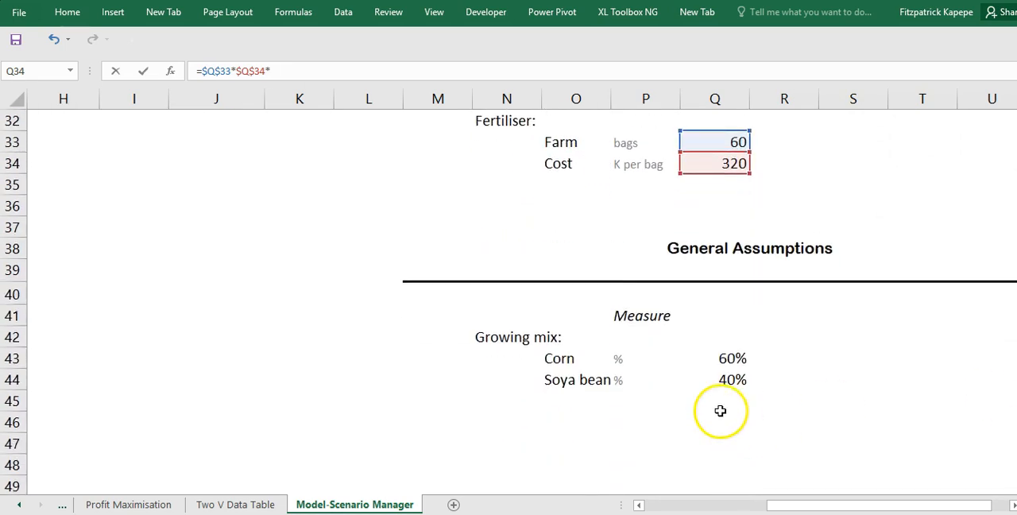
click(727, 359)
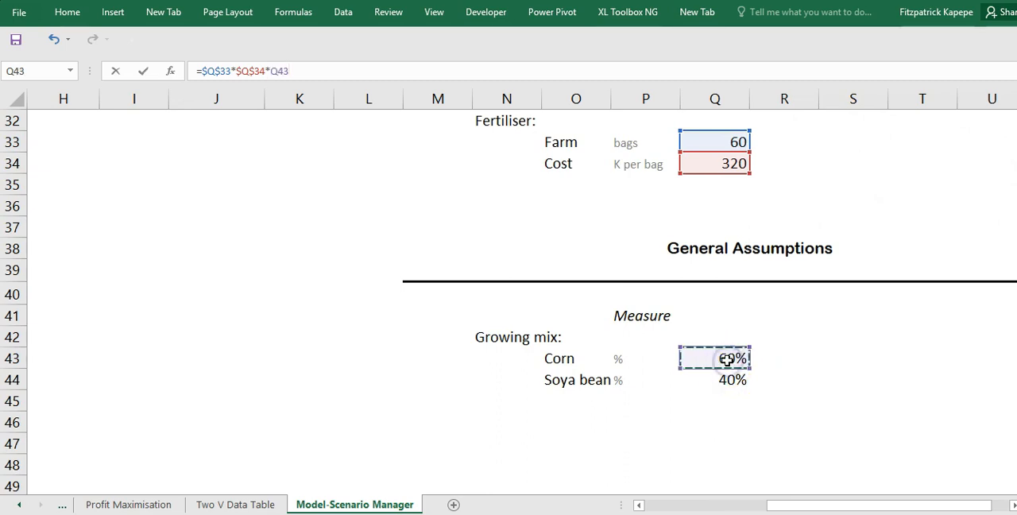
key(F4)
key(Return)
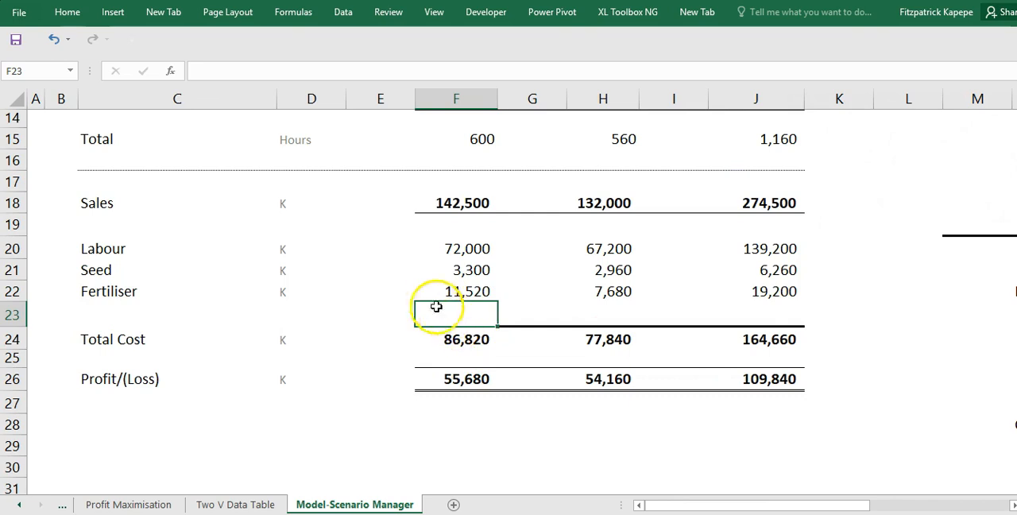
- Copy the corn Fertiliser formula to soya beans in H22 and change it to =$Q$33*$Q$34*$Q$44
click(462, 293)
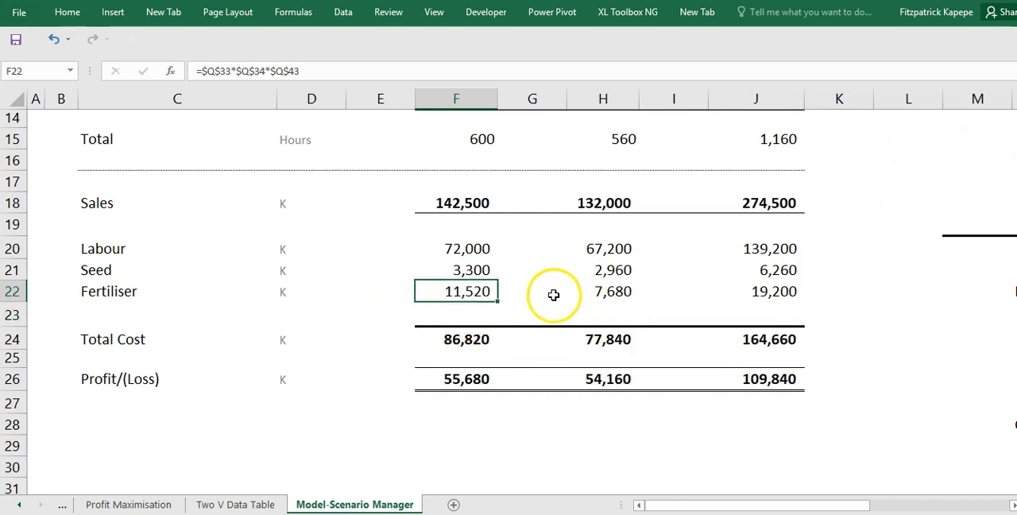
click(618, 293)
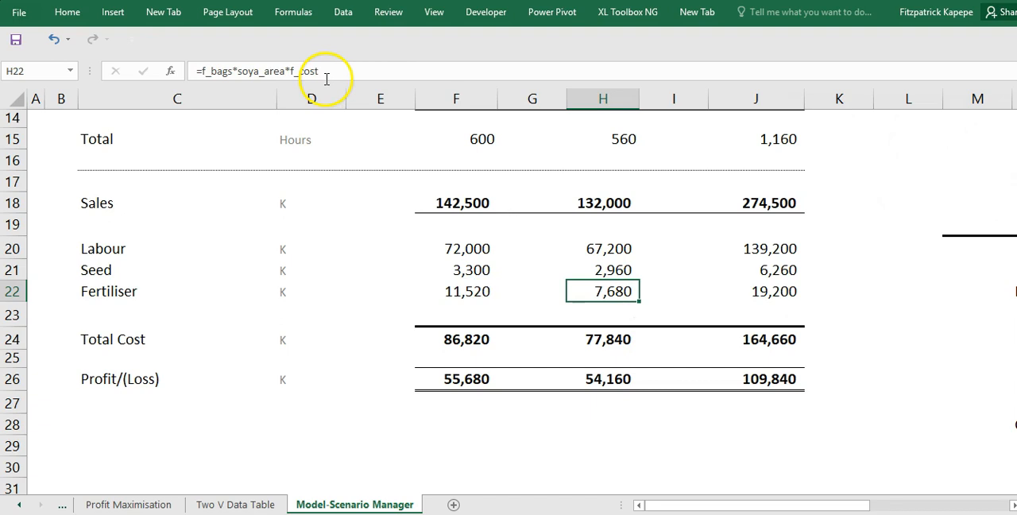
click(466, 291)
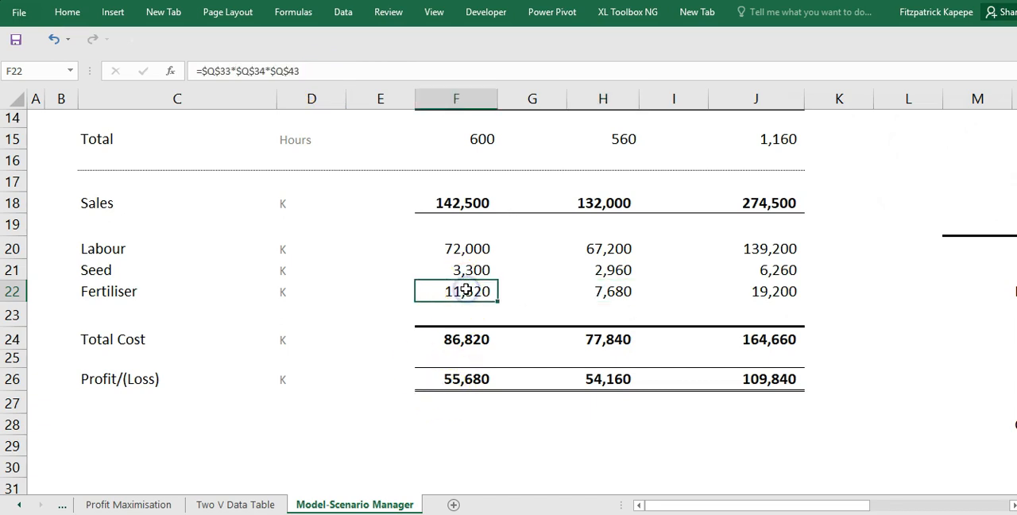
key(ctrl+c)
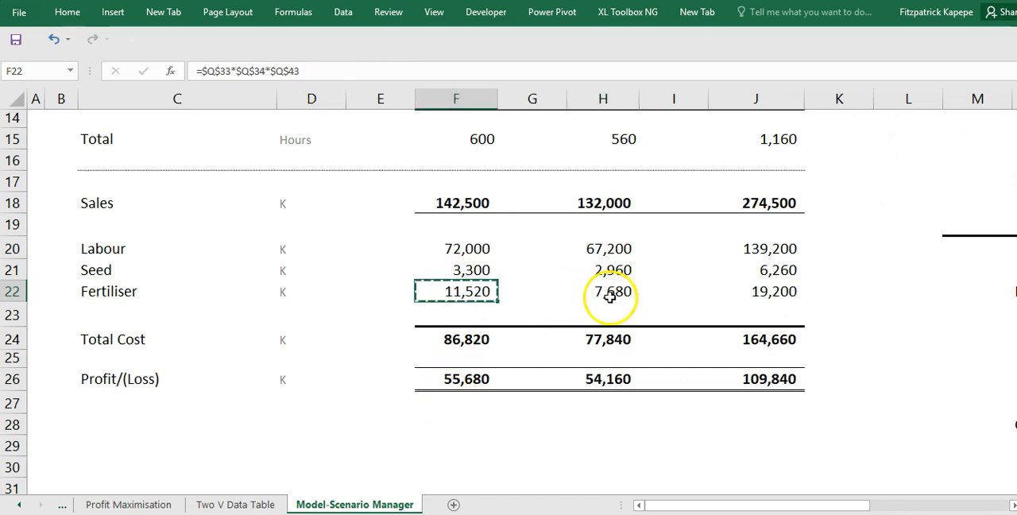
click(609, 294)
key(ctrl+v)
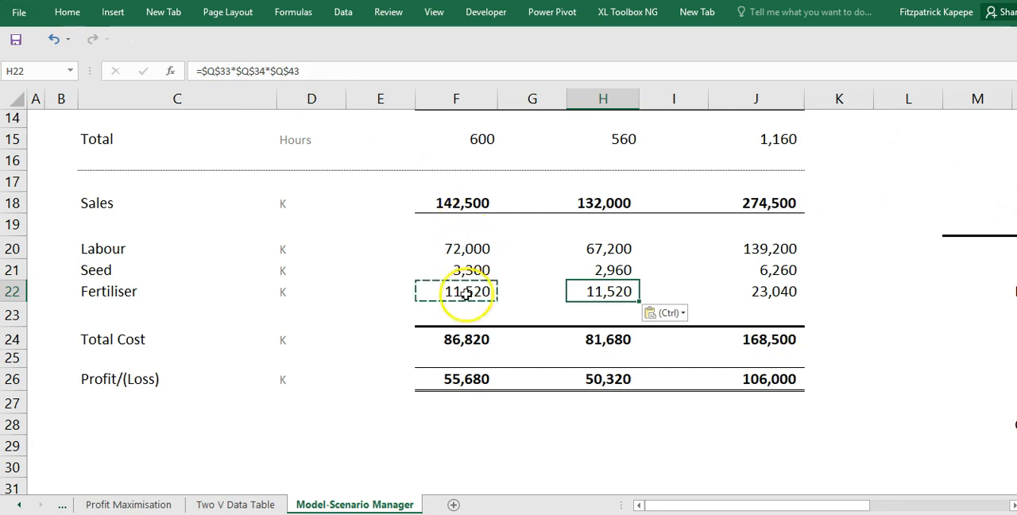
click(308, 71)
text(4)
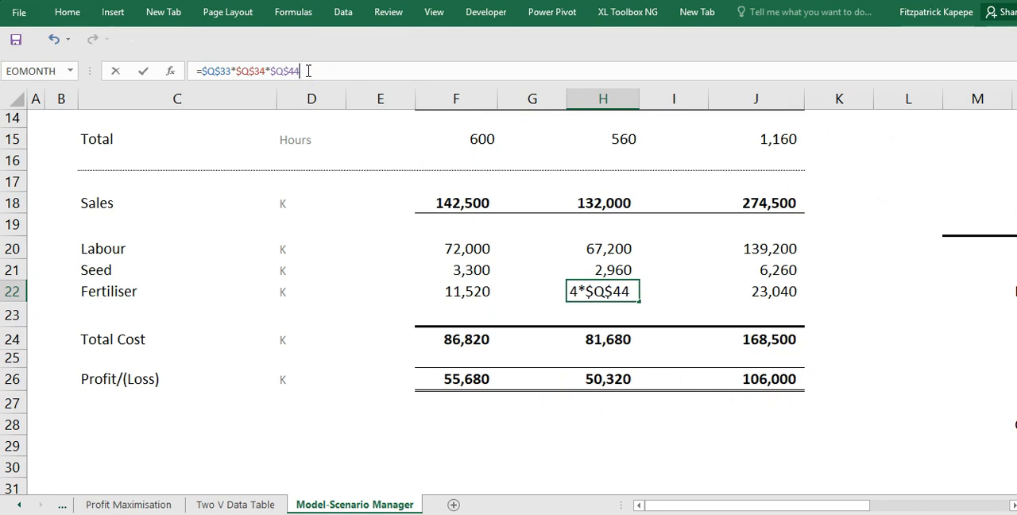
key(Return)
- Review the soya beans column of the income statement from Total Cost up to Farm Mix
key(Down)
key(Down)
key(Down)
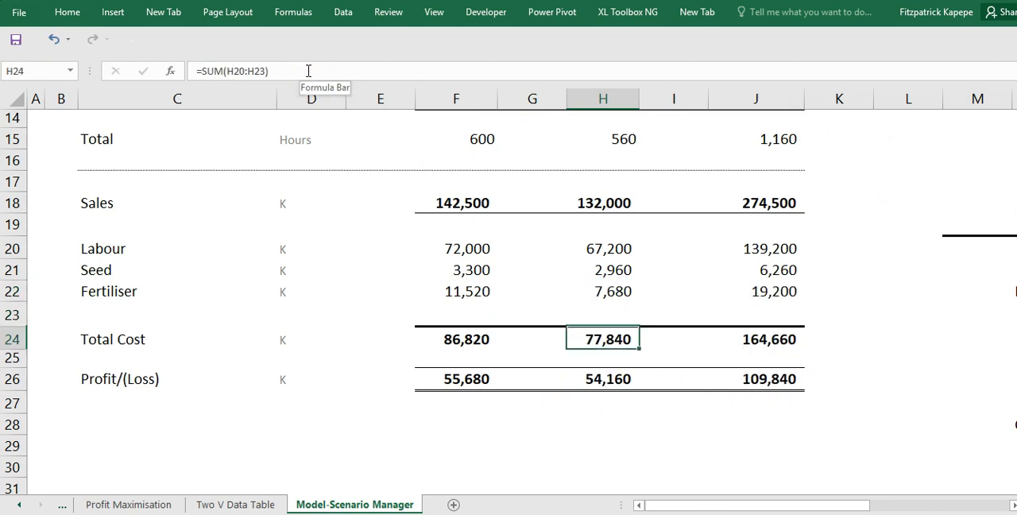
key(Up)
key(Up)
key(Up)
key(Up)
key(Up)
key(Up)
key(Up)
key(Up)
key(Up)
key(Up)
key(Up)
key(Up)
key(Up)
key(Up)
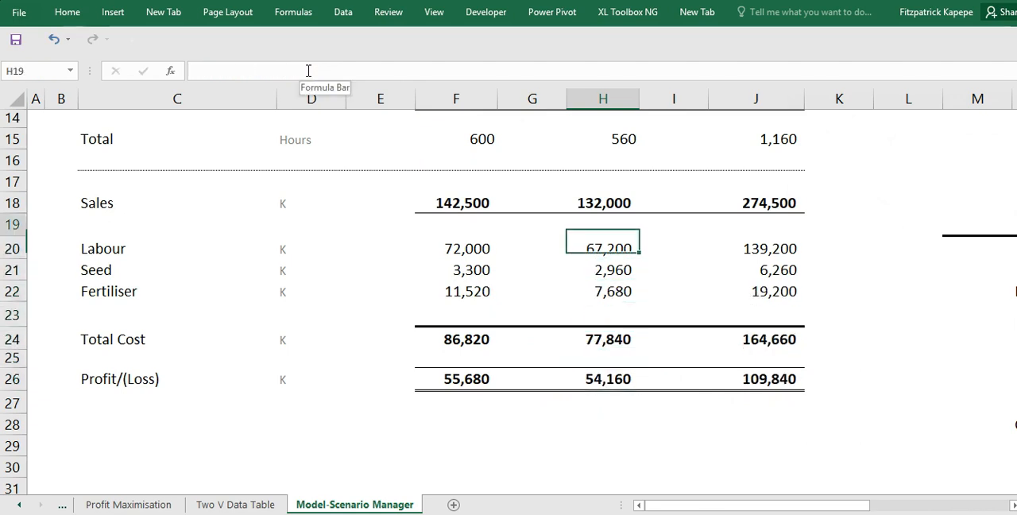
key(Up)
key(Up)
key(Up)
key(Up)
key(Up)
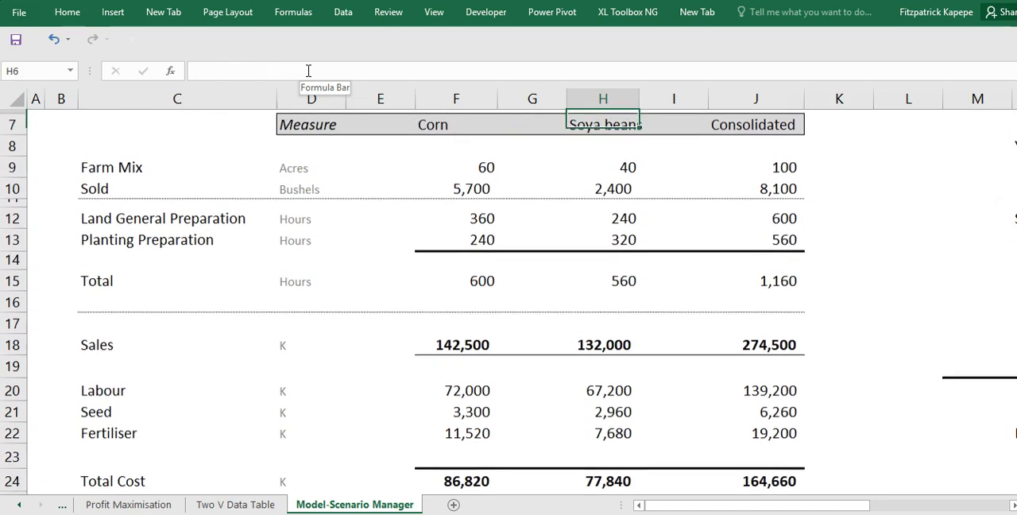
key(Down)
key(Down)
key(Down)
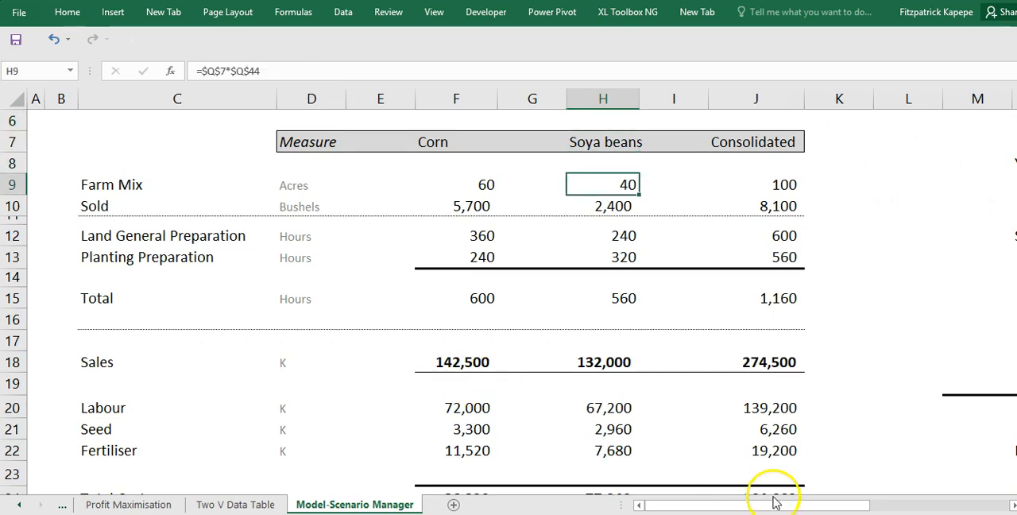
- Switch to the assignment PDF and reread the farm's data and the base, best and worst case requirements
click(771, 477)
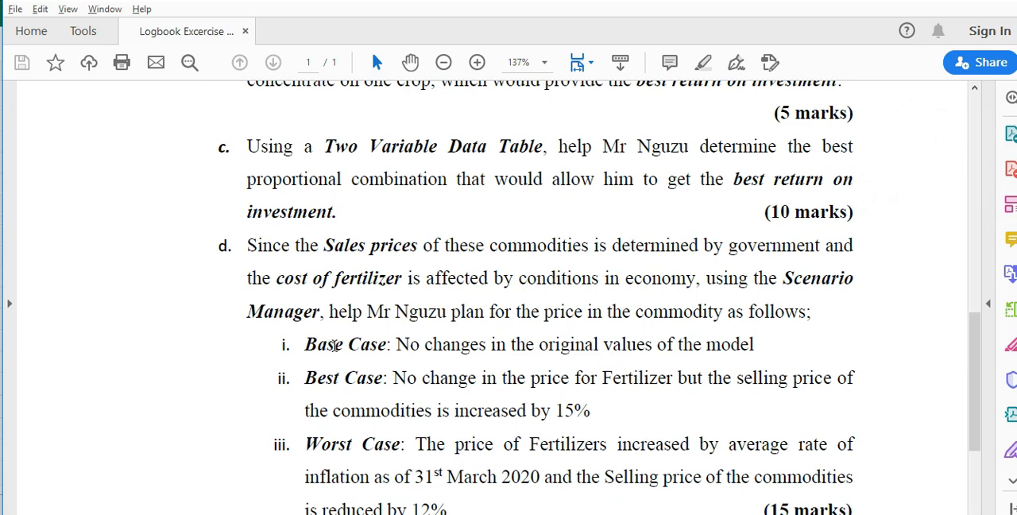
scroll(334, 345, up, 5)
scroll(334, 346, up, 2)
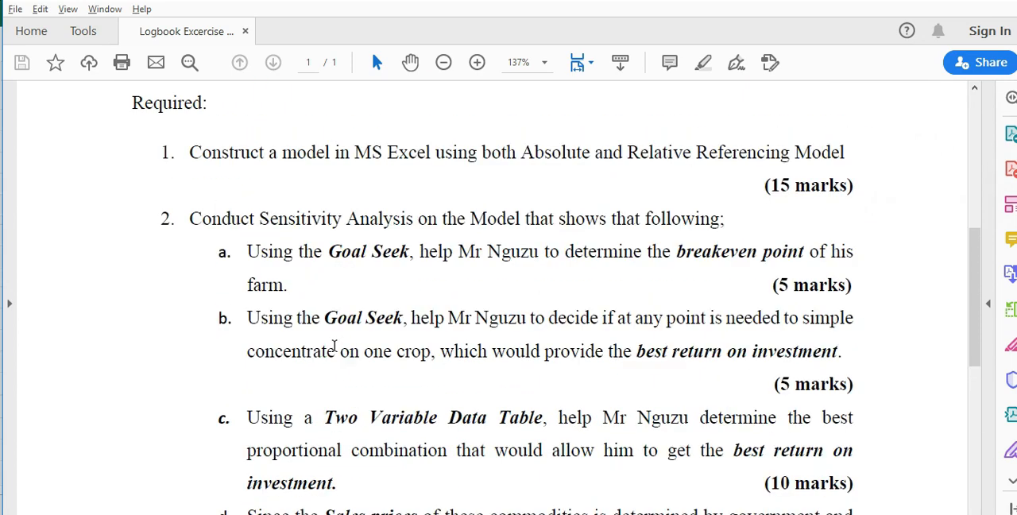
scroll(335, 346, up, 7)
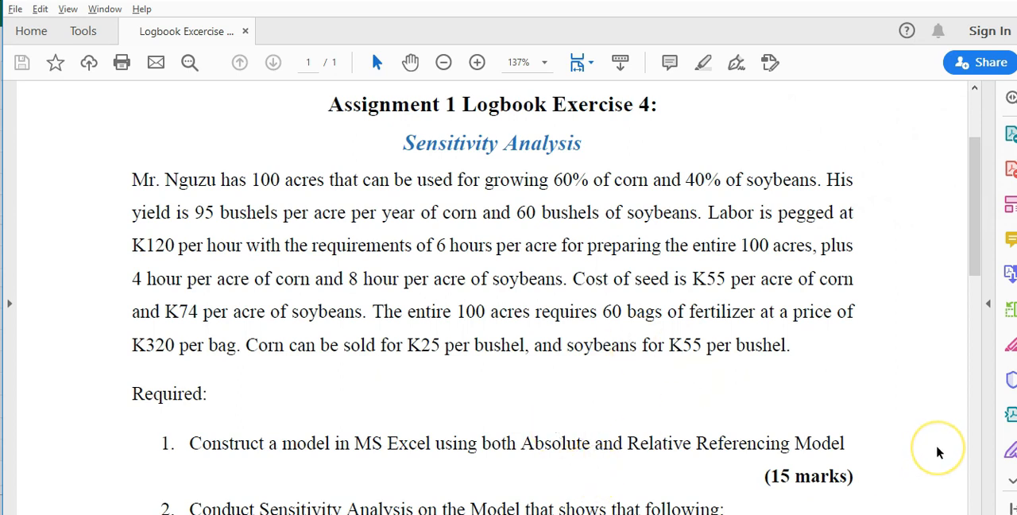
scroll(938, 452, down, 9)
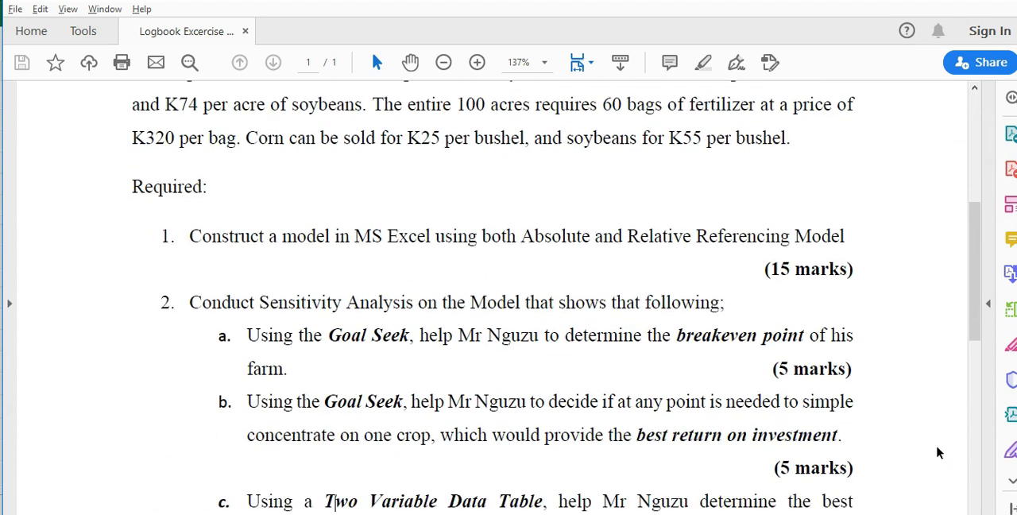
scroll(937, 452, down, 8)
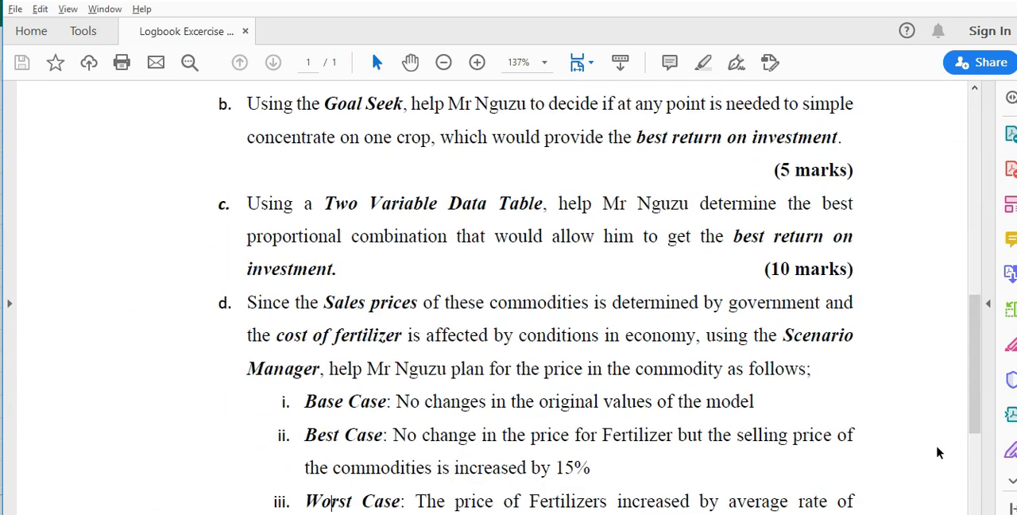
scroll(938, 452, down, 2)
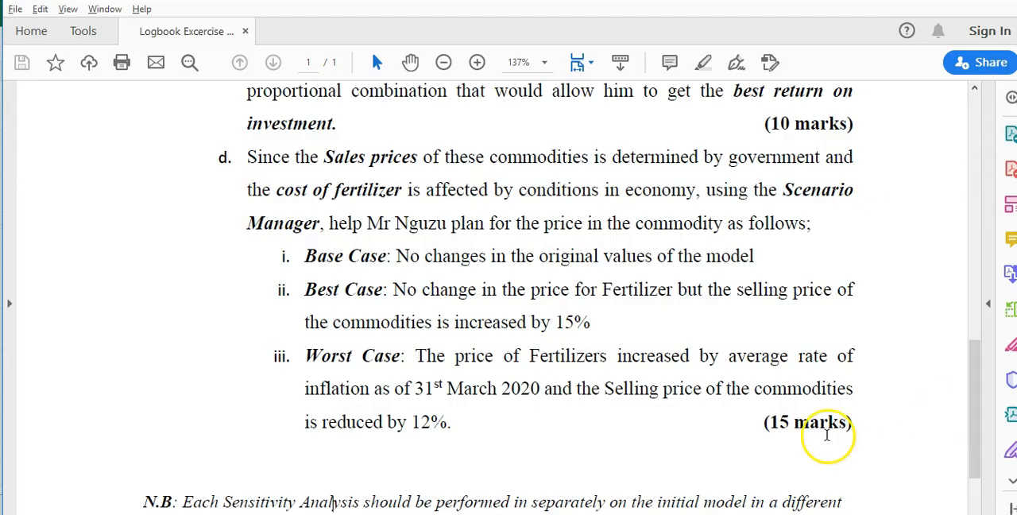
- Return to Excel and look over the income statement, including the consolidated Profit/(Loss) formula in J26
key(alt+Tab)
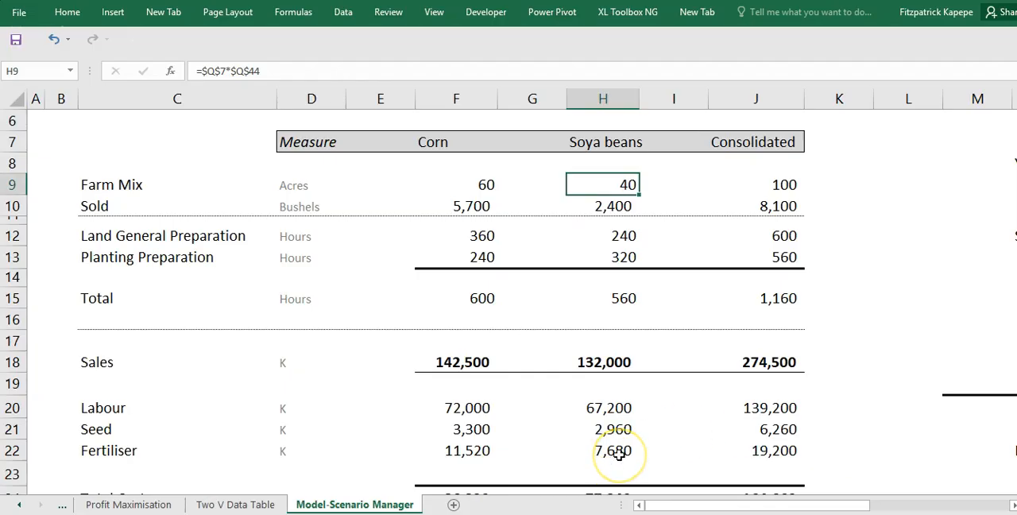
key(Down)
key(Down)
key(Down)
key(Down)
key(Down)
key(Down)
key(Down)
key(Down)
key(Down)
key(Down)
key(Down)
key(Down)
key(Down)
key(Down)
key(Down)
key(Down)
key(Down)
key(Down)
key(Down)
key(Down)
key(Down)
key(Down)
key(Up)
key(Up)
key(Up)
key(Up)
key(Up)
key(Up)
key(Right)
key(Right)
key(Right)
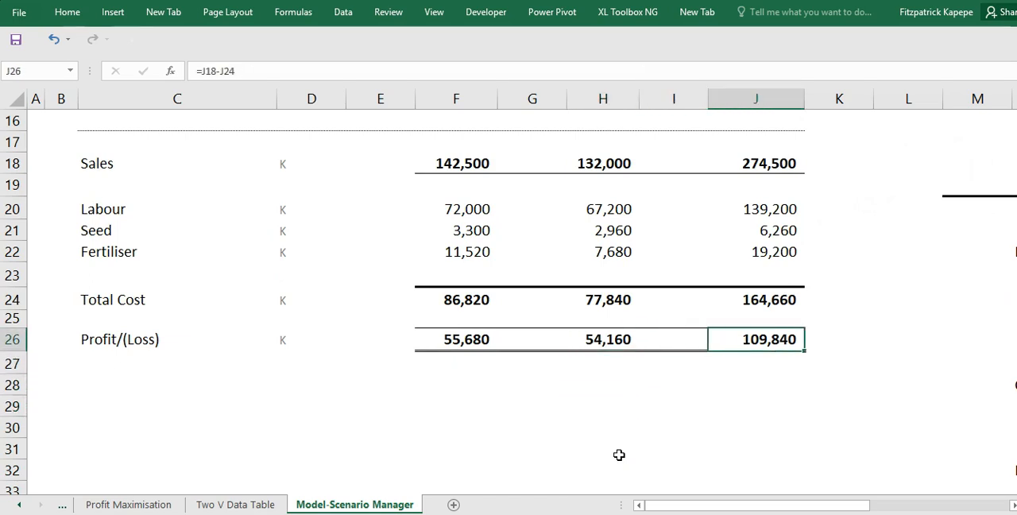
key(Up)
key(Up)
key(Up)
key(Up)
key(Up)
key(Up)
key(Up)
key(Up)
key(Up)
key(Up)
key(Up)
key(Up)
key(Up)
key(Up)
key(Up)
key(Up)
key(Up)
key(Up)
key(Up)
key(Up)
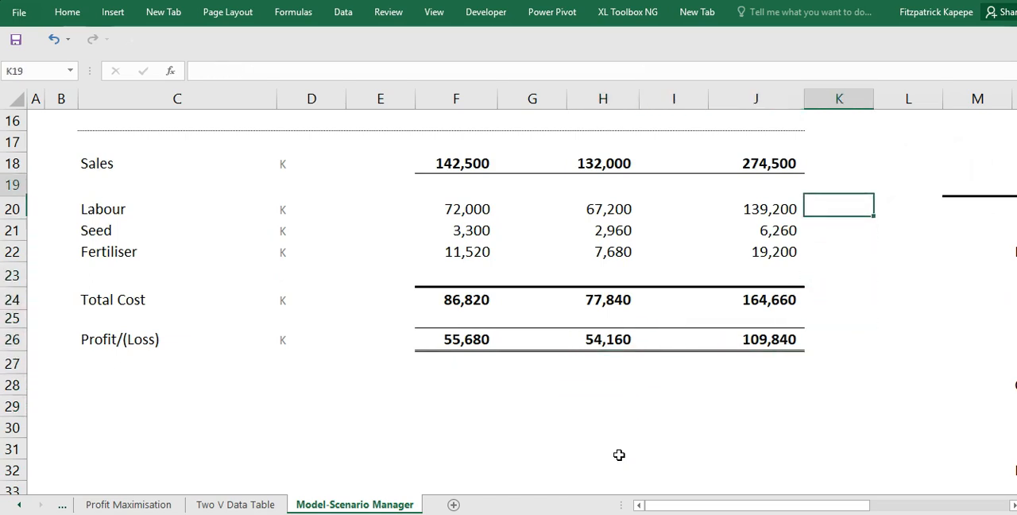
key(Up)
key(Up)
key(Up)
key(Up)
key(Up)
key(Down)
key(Down)
key(Down)
key(Down)
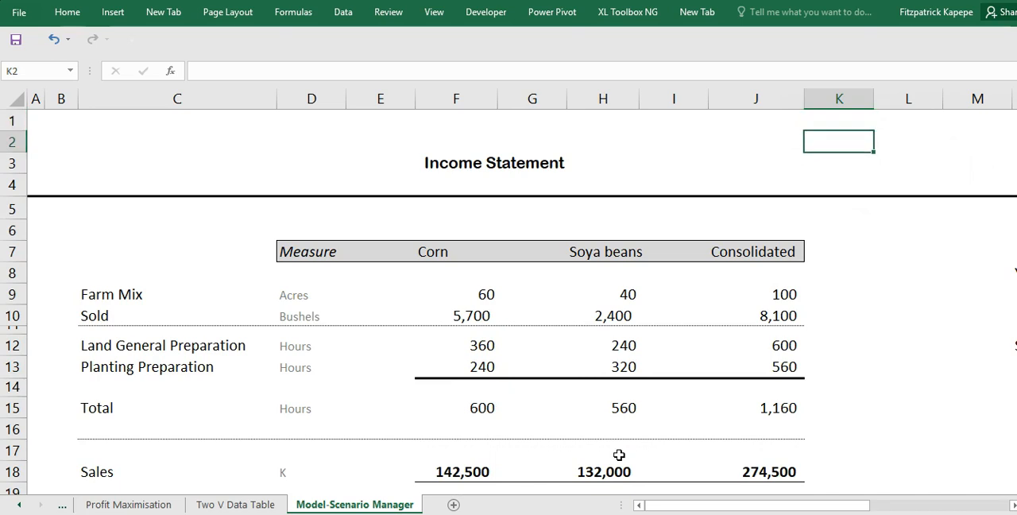
key(Down)
key(Down)
key(Down)
key(Down)
key(Down)
key(Down)
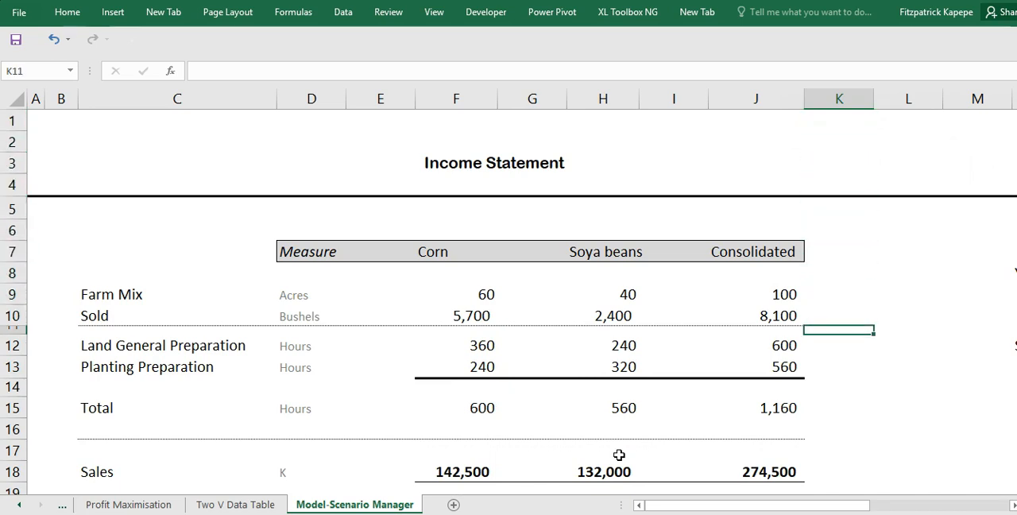
mouse_move(652, 514)
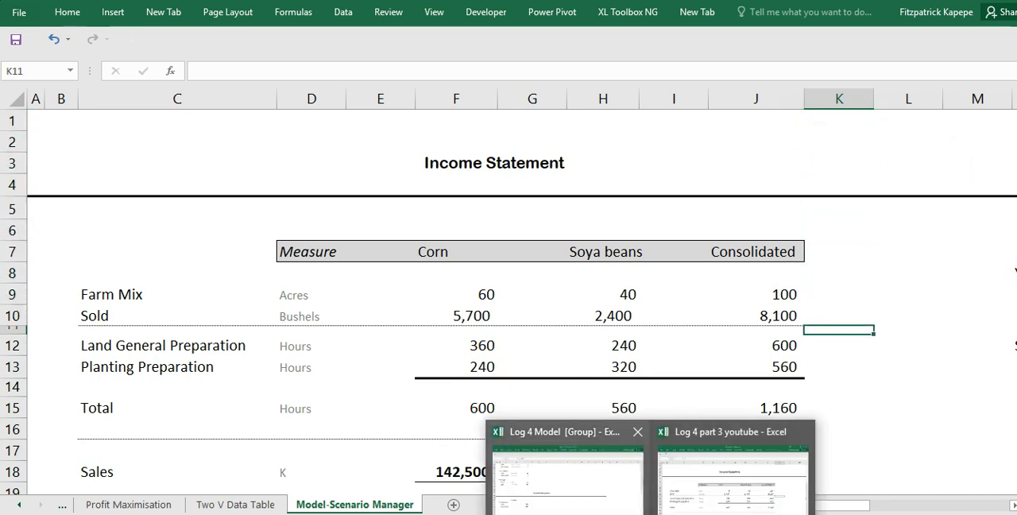
click(592, 486)
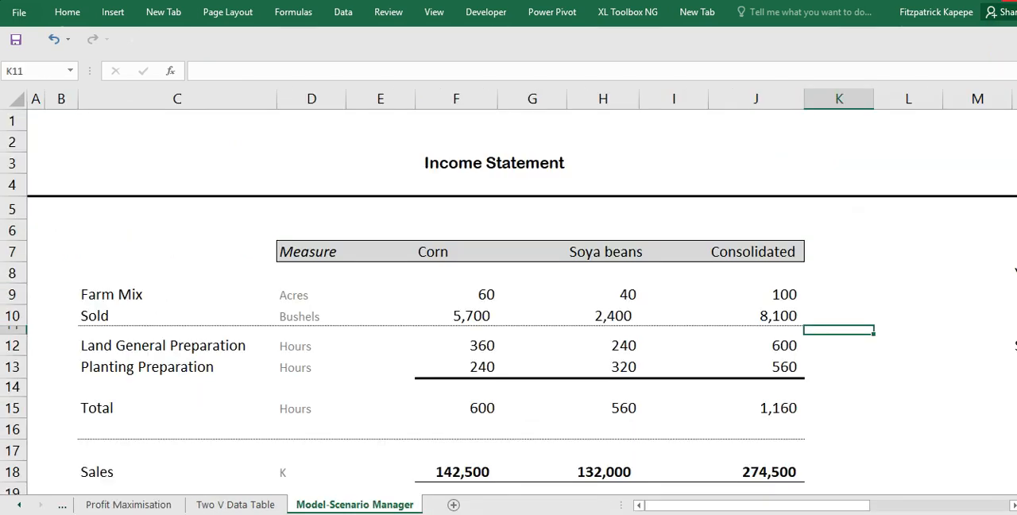
click(509, 357)
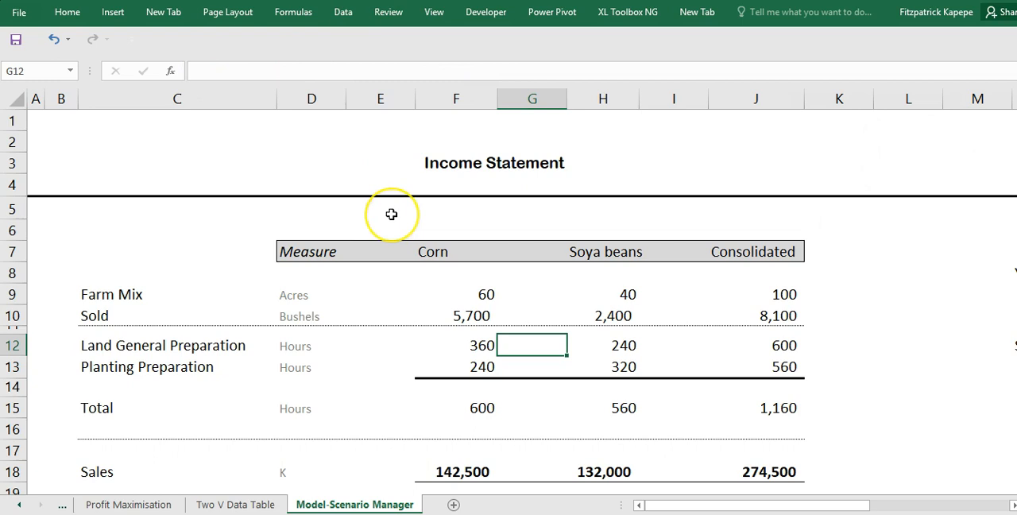
click(343, 12)
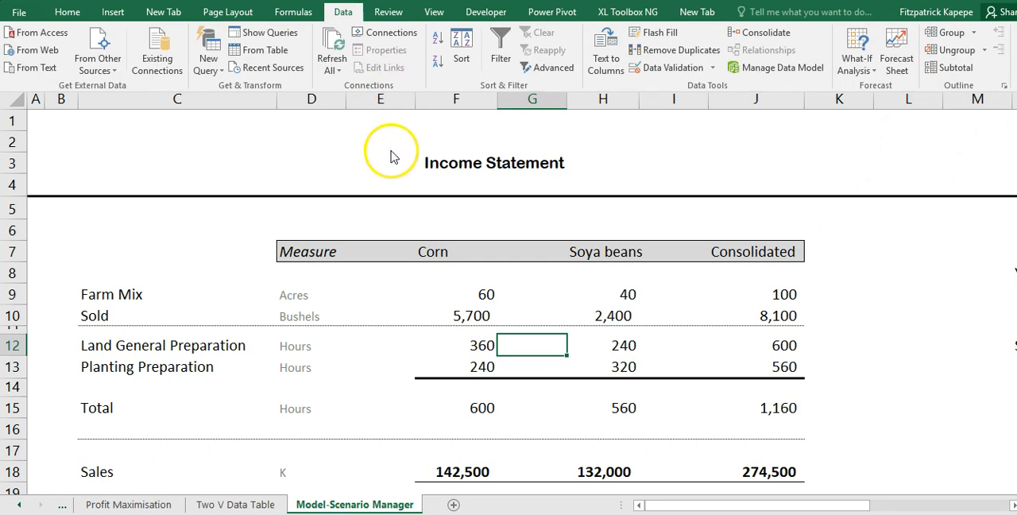
click(404, 182)
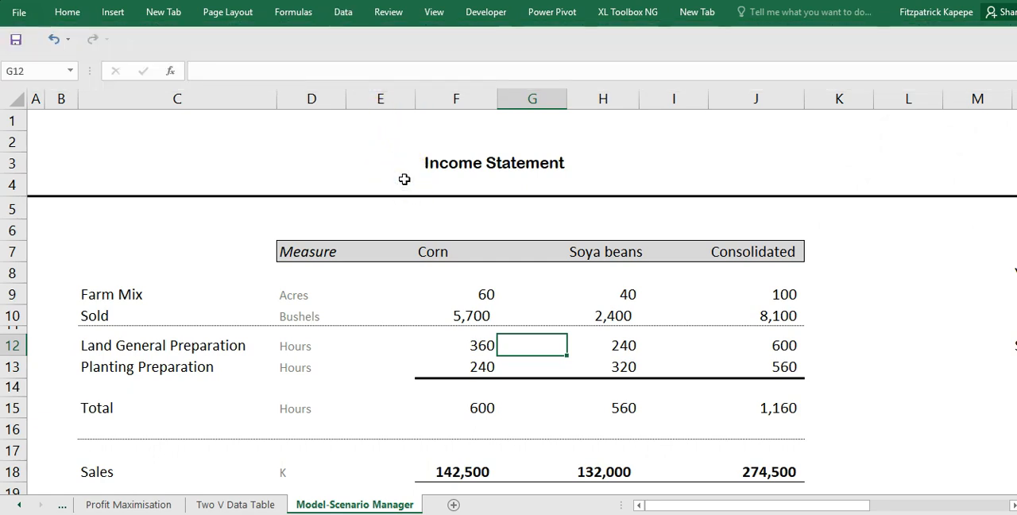
key(alt+a)
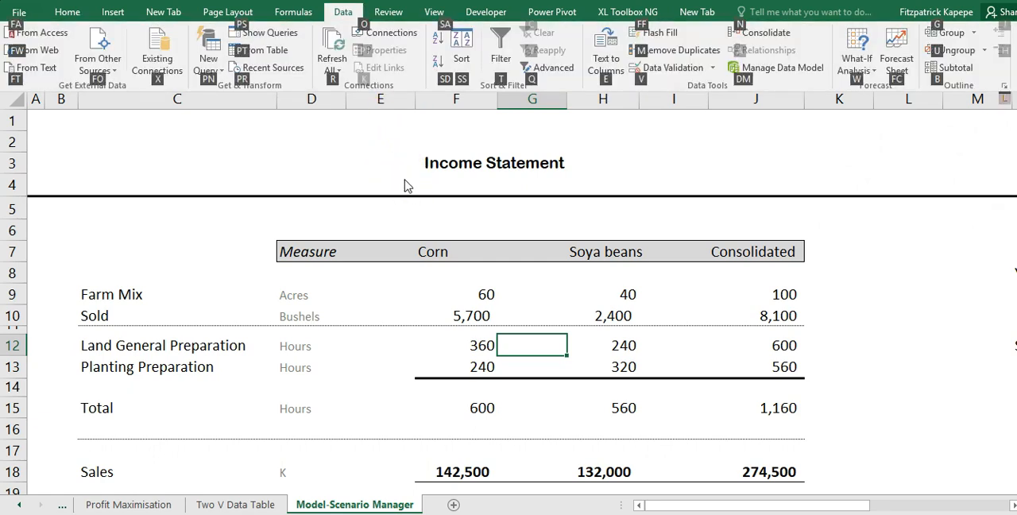
key(w)
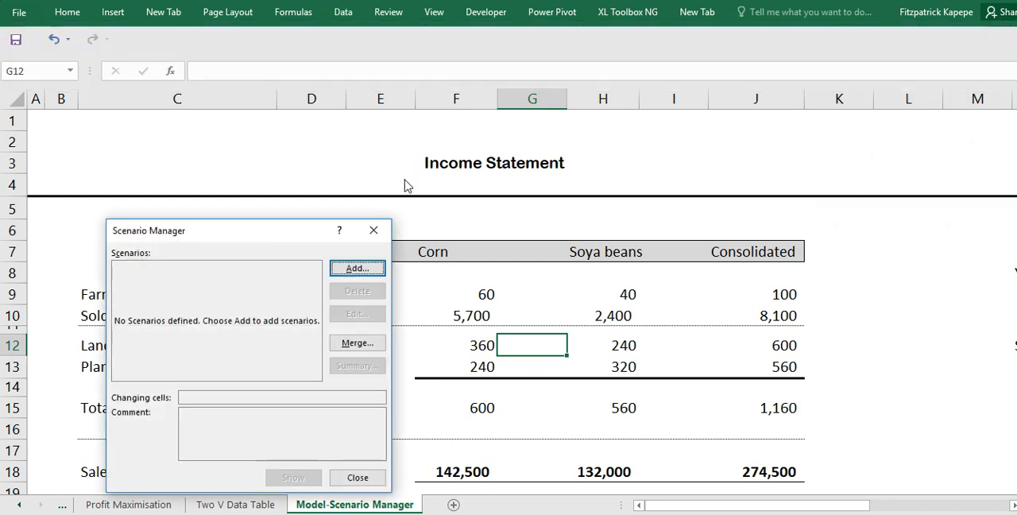
click(374, 230)
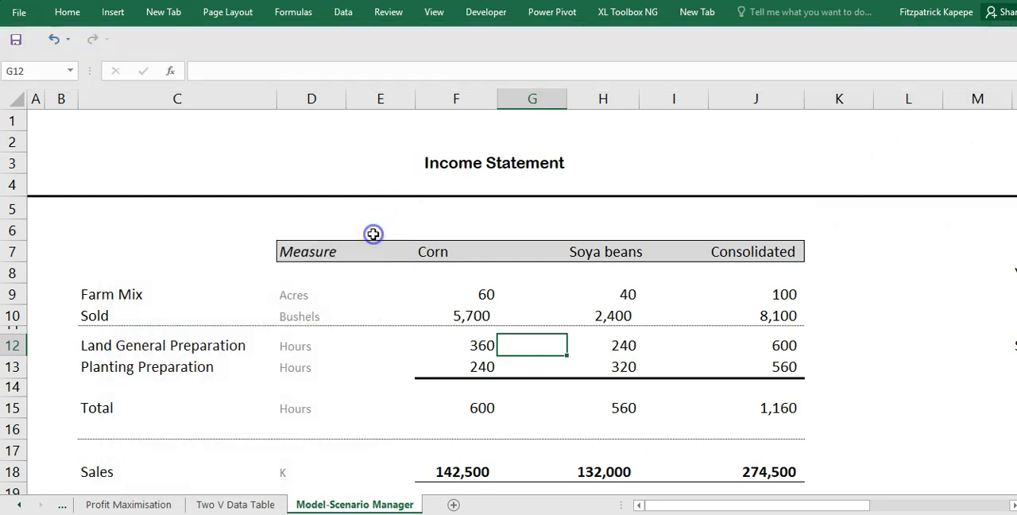
- Open Scenario Manager and recheck the base, best and worst case requirements in the assignment PDF before returning to Excel
click(344, 16)
click(846, 71)
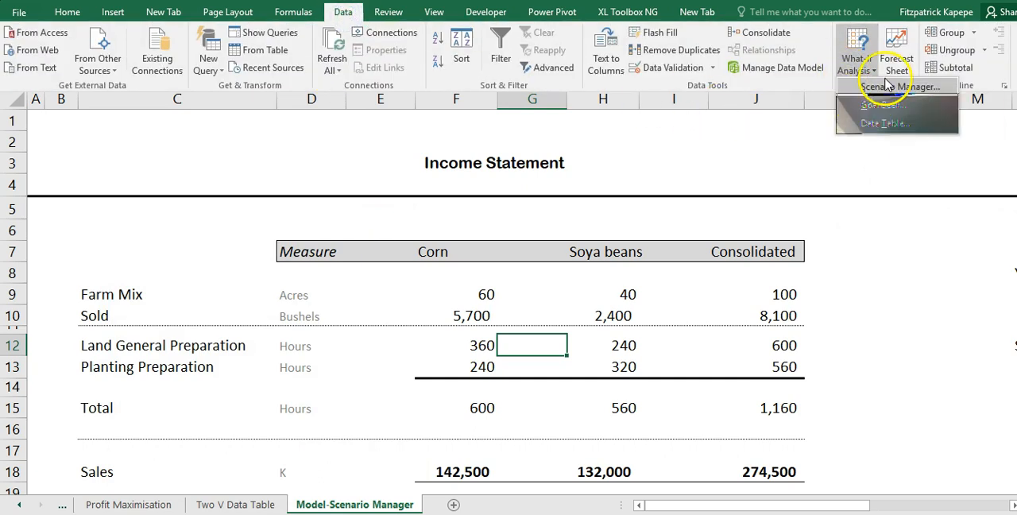
click(889, 87)
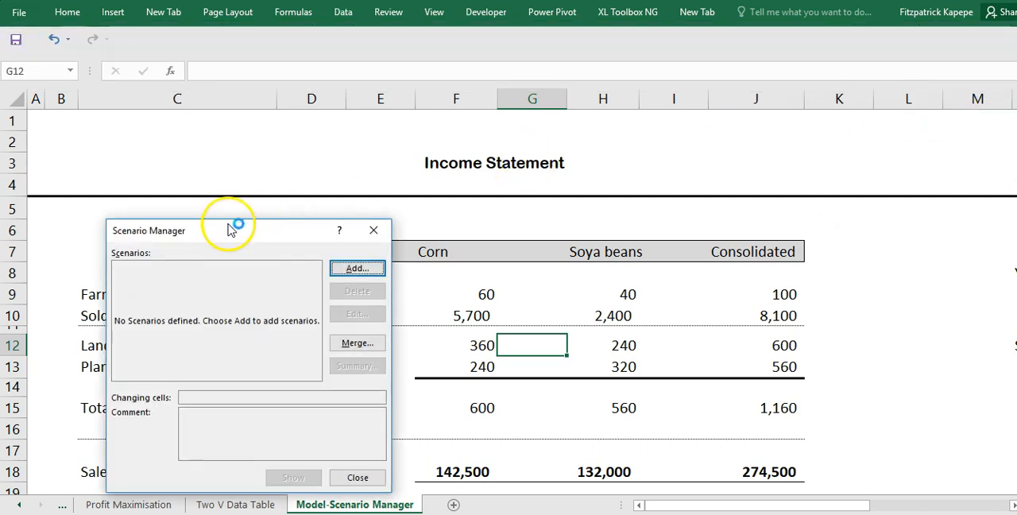
drag(236, 229, 221, 158)
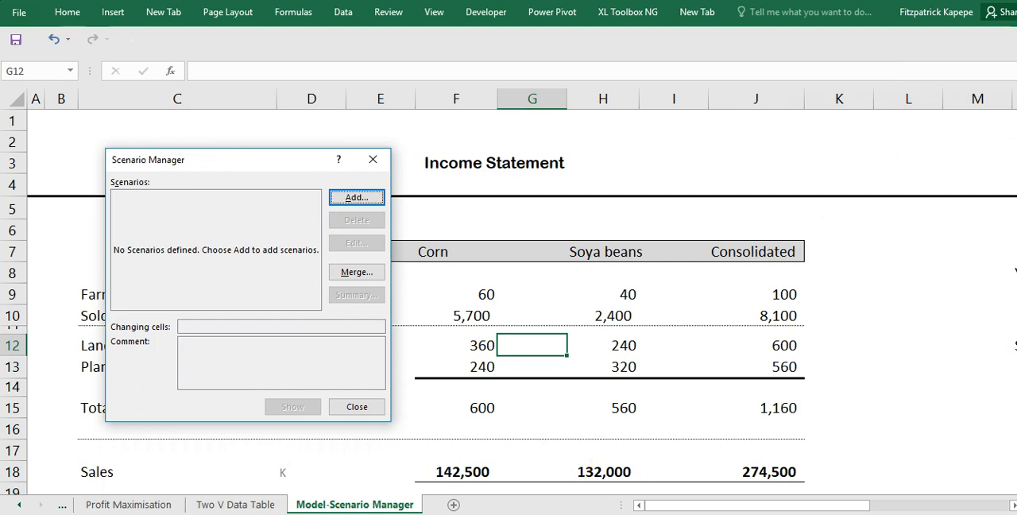
click(763, 476)
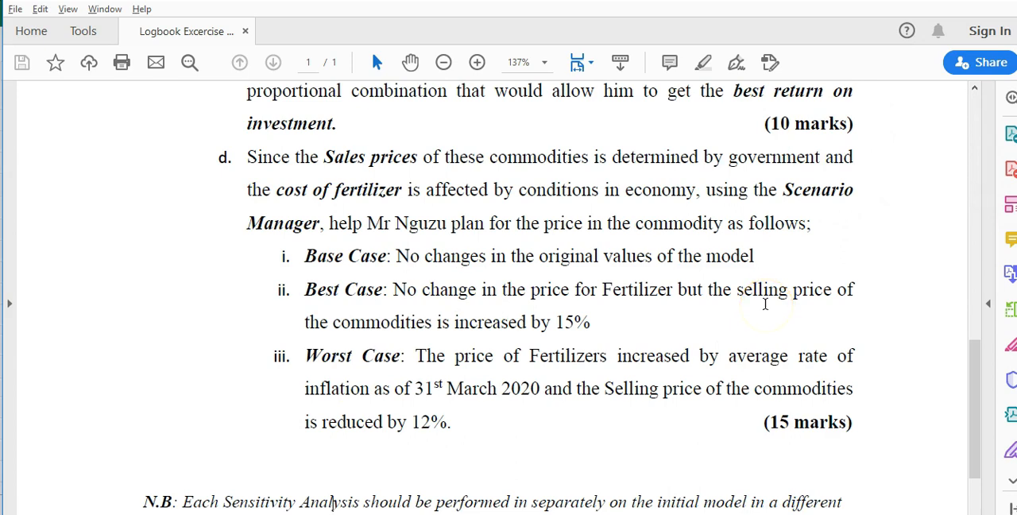
key(alt+Tab)
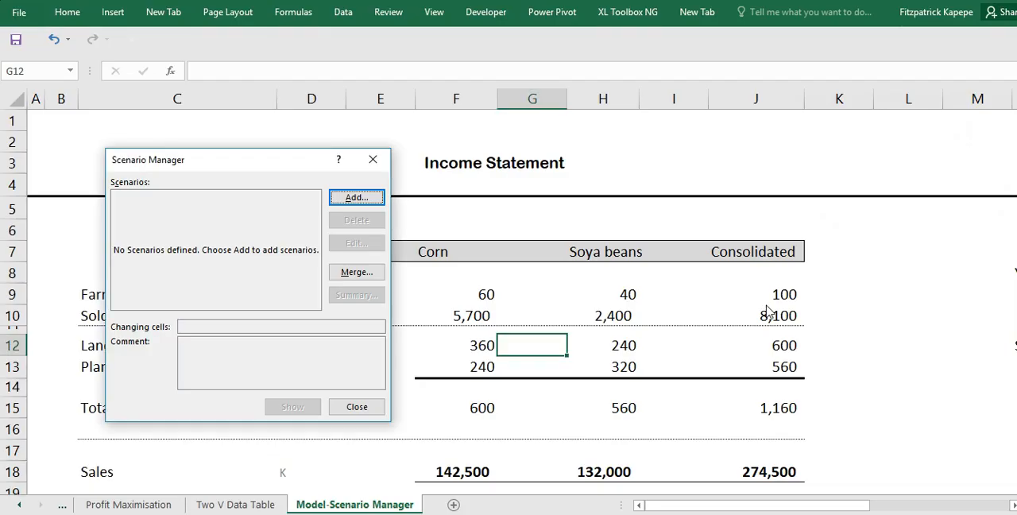
click(357, 201)
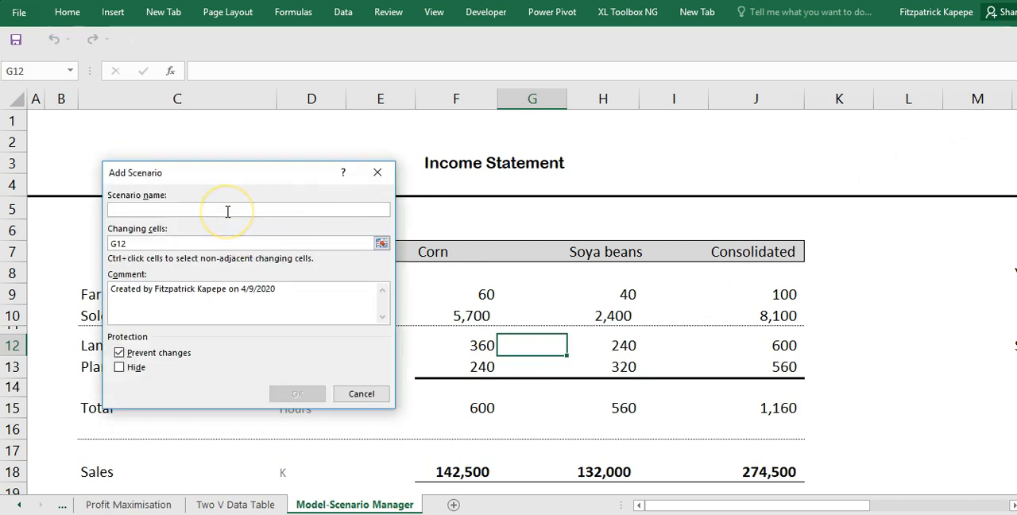
text(Base Co)
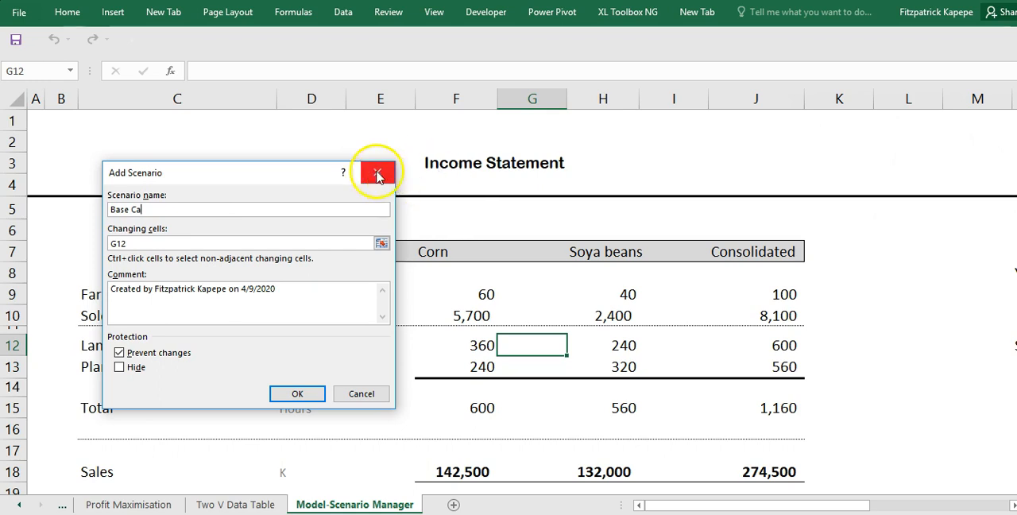
click(377, 173)
click(365, 200)
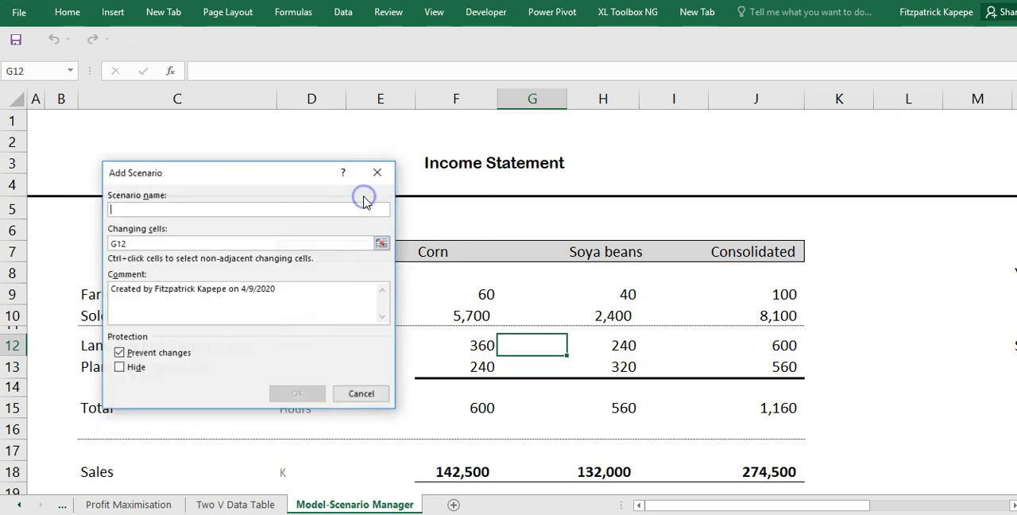
click(378, 173)
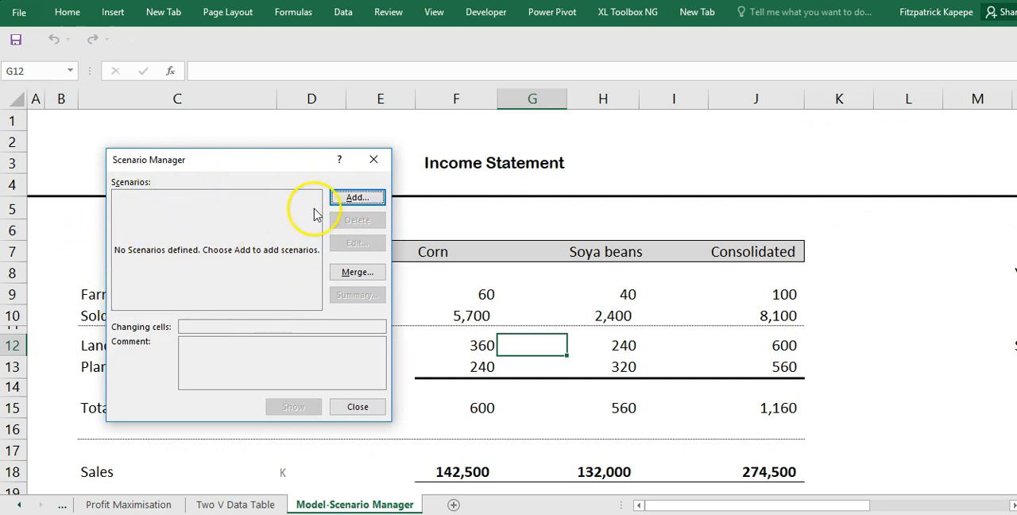
- Add a new scenario named Base Case
click(356, 198)
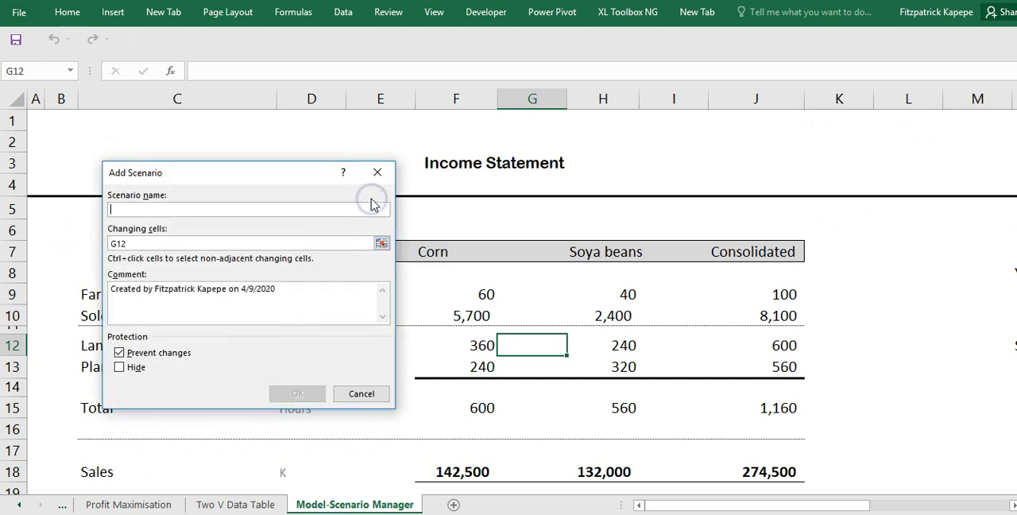
text(B)
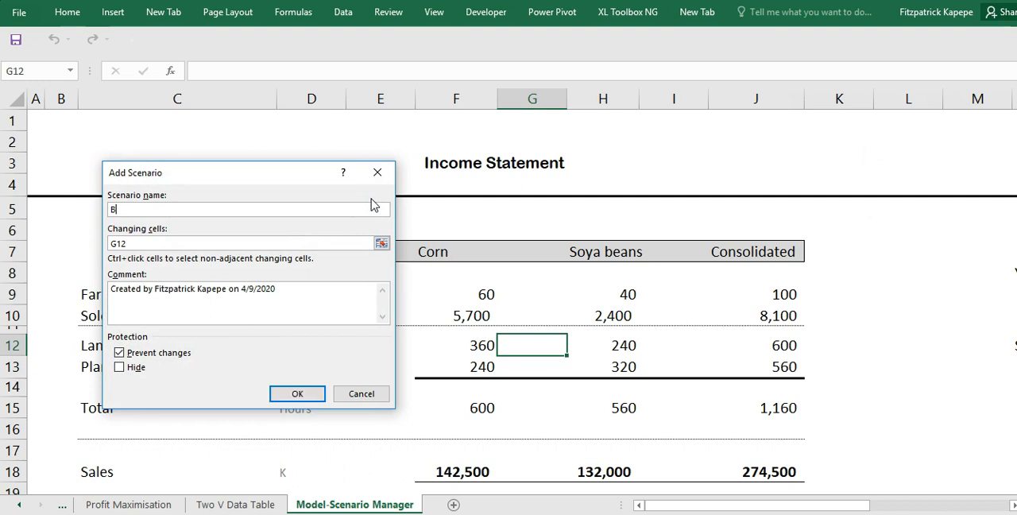
text(ase Case)
- Replace the scenario's changing cells with the sales assumptions: farm acres Q7, yields Q9:Q10 and selling prices Q13:Q14
click(197, 244)
key(BackSpace)
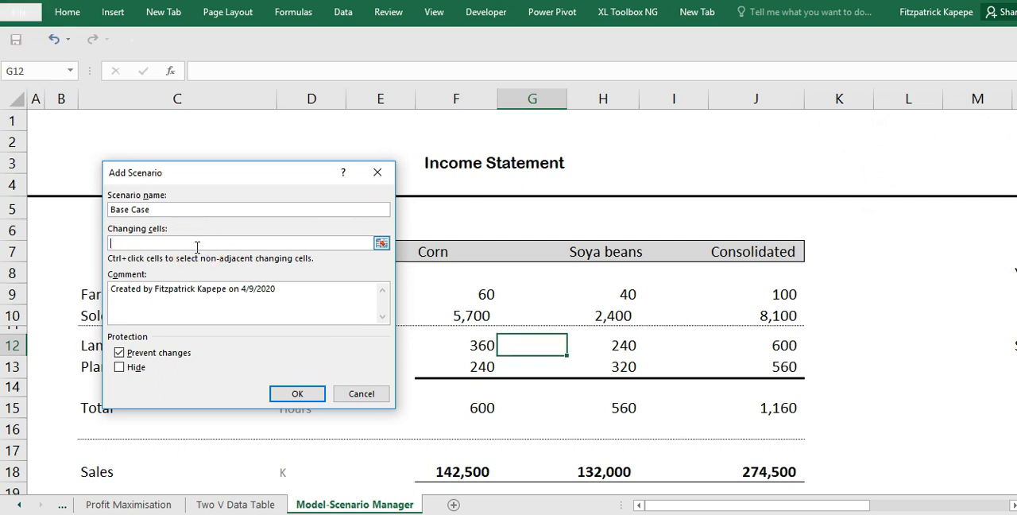
click(1012, 505)
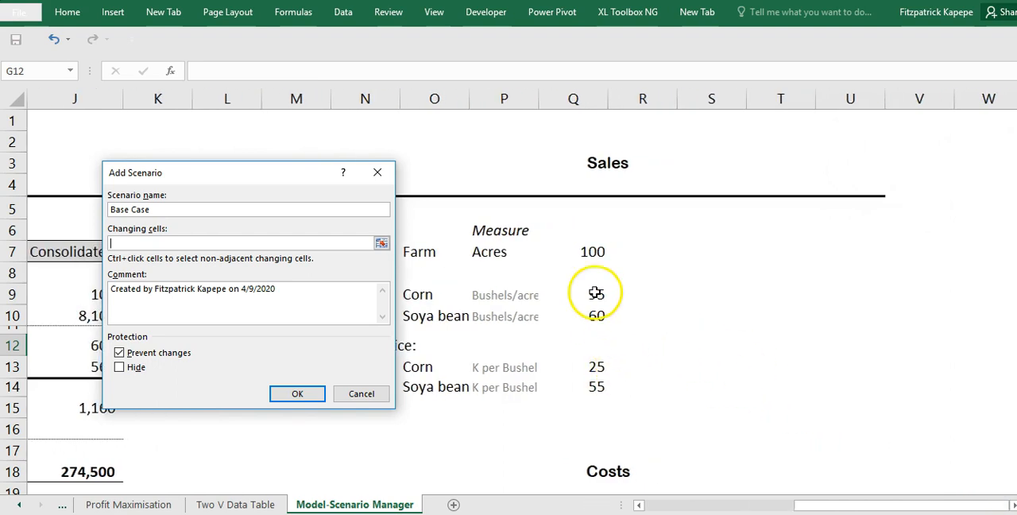
click(591, 253)
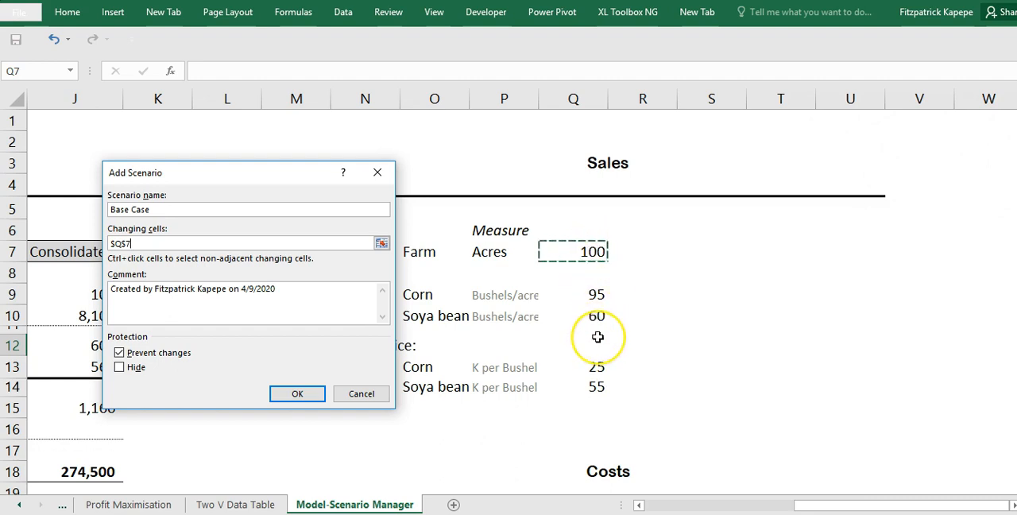
text(,)
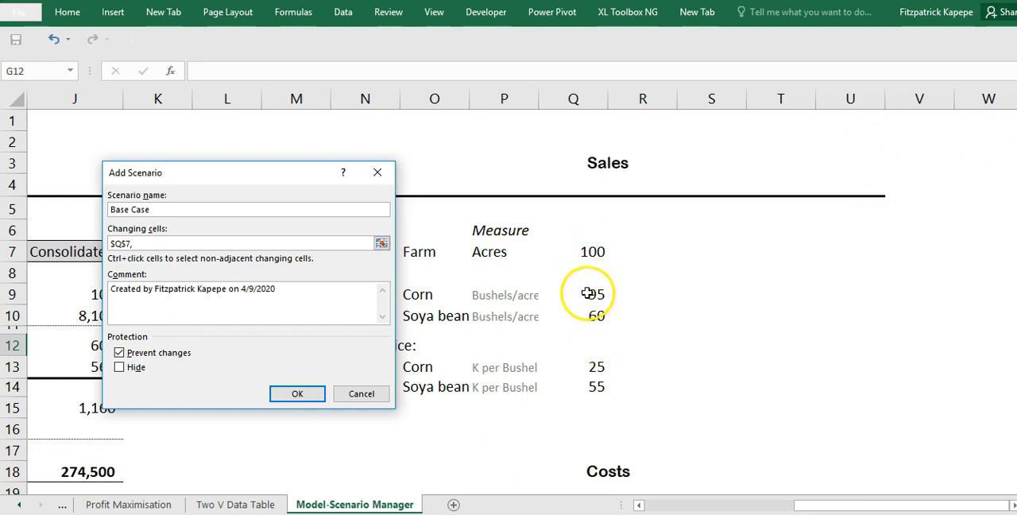
drag(596, 293, 600, 310)
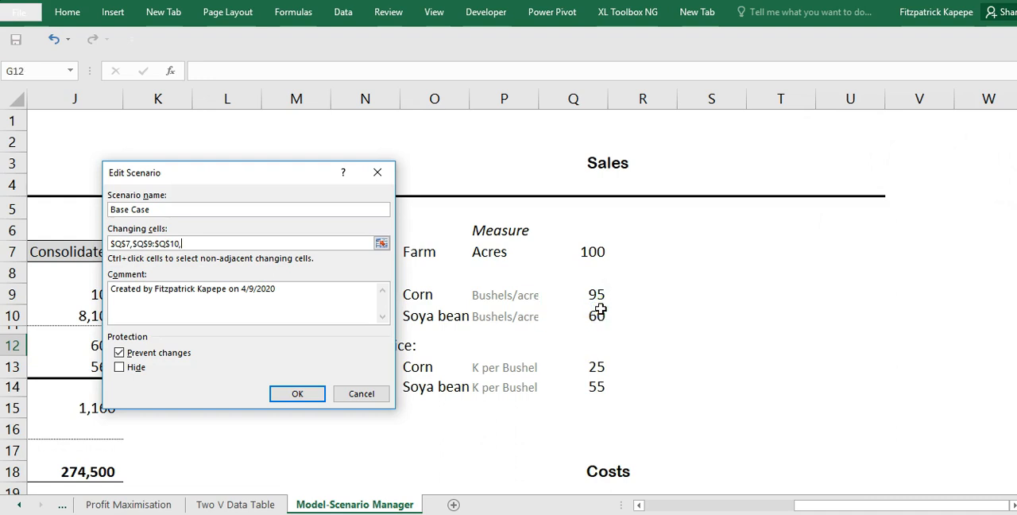
drag(596, 367, 598, 385)
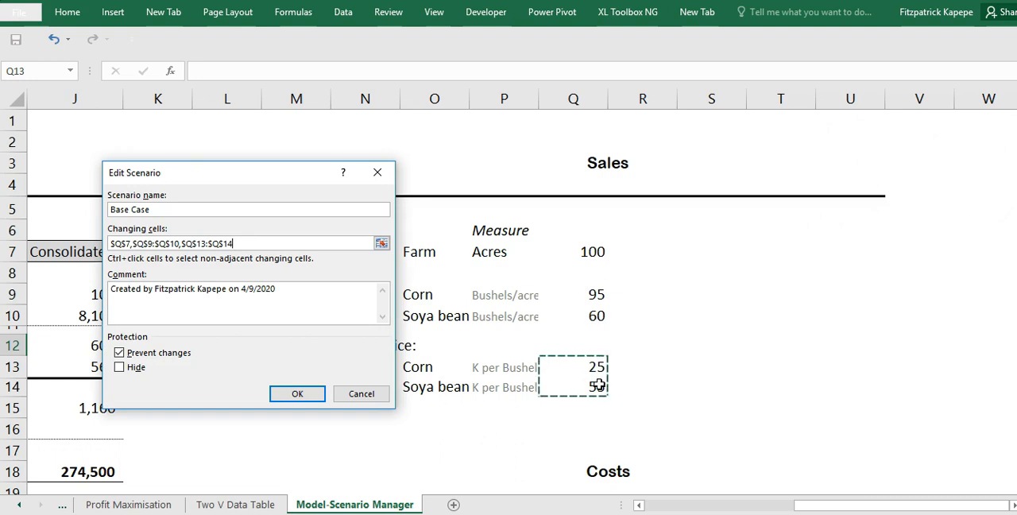
text(,)
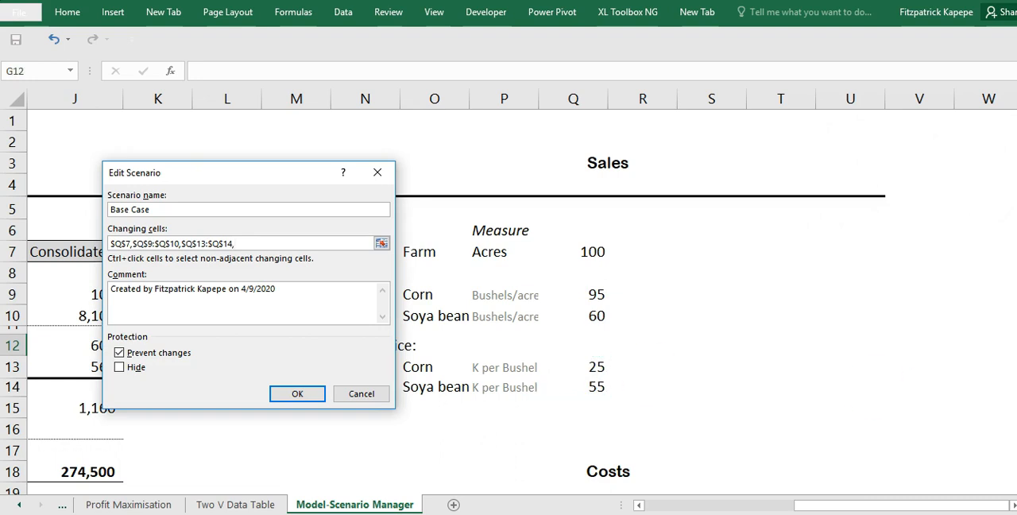
- Extend the Base Case changing cells with labour Q23:Q26, seed costs Q29:Q30, fertiliser Q33:Q34 and farm mix Q43:Q44
scroll(604, 302, down, 4)
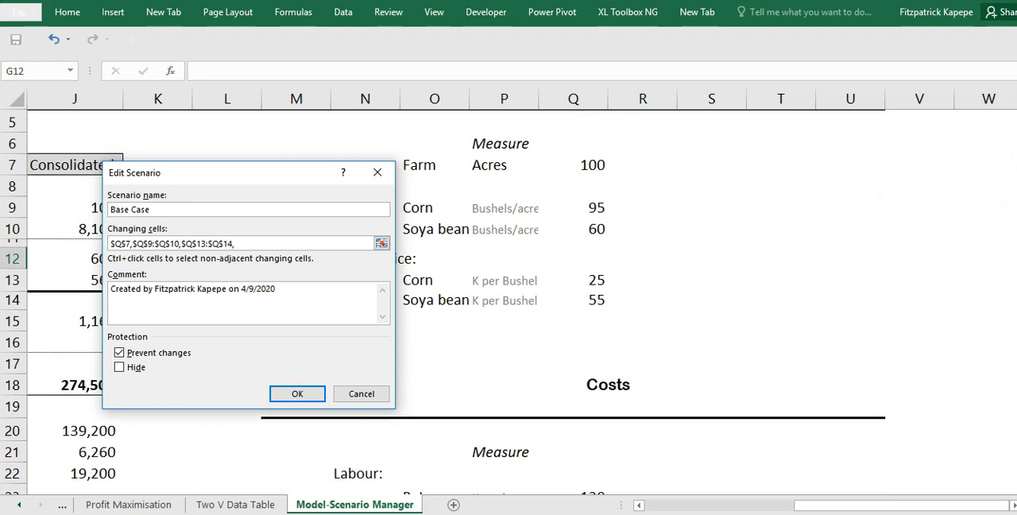
drag(596, 340, 599, 391)
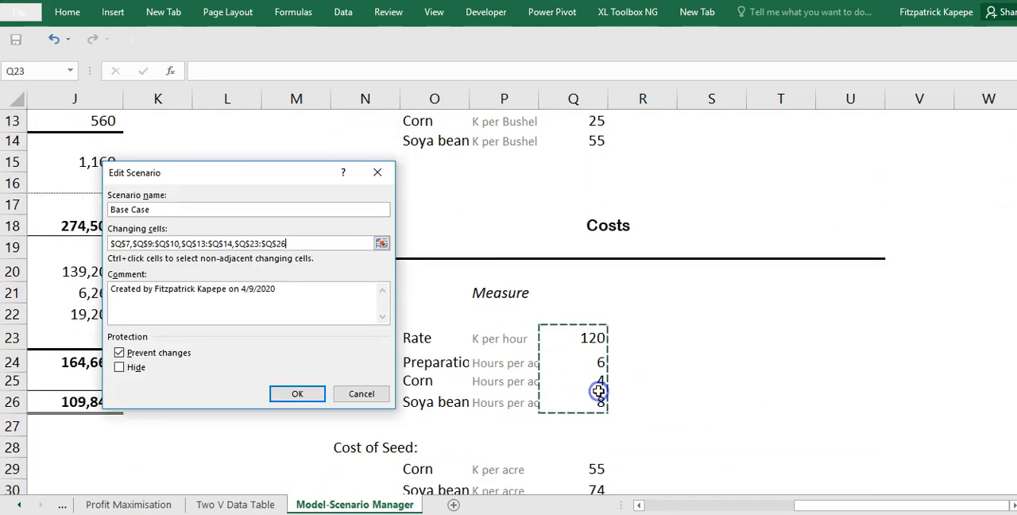
text(,)
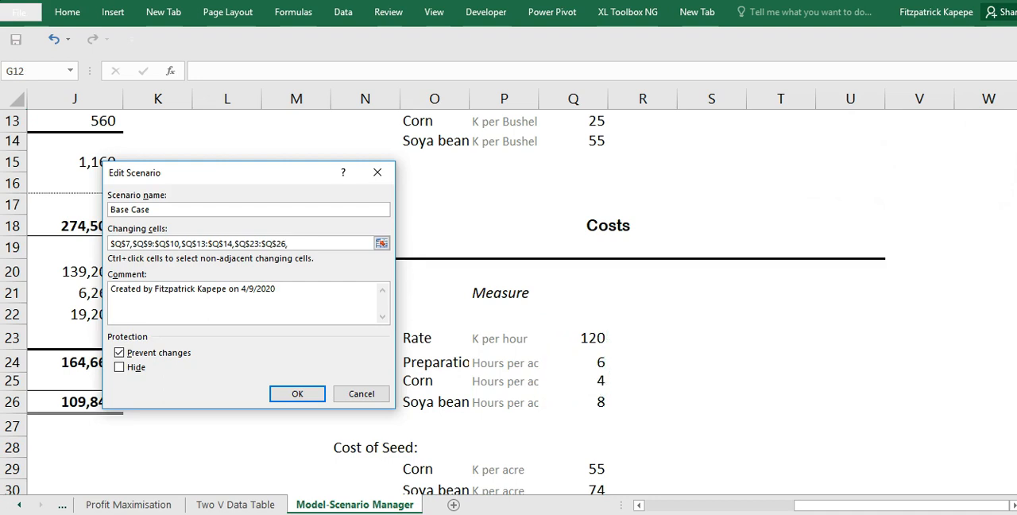
scroll(604, 318, down, 3)
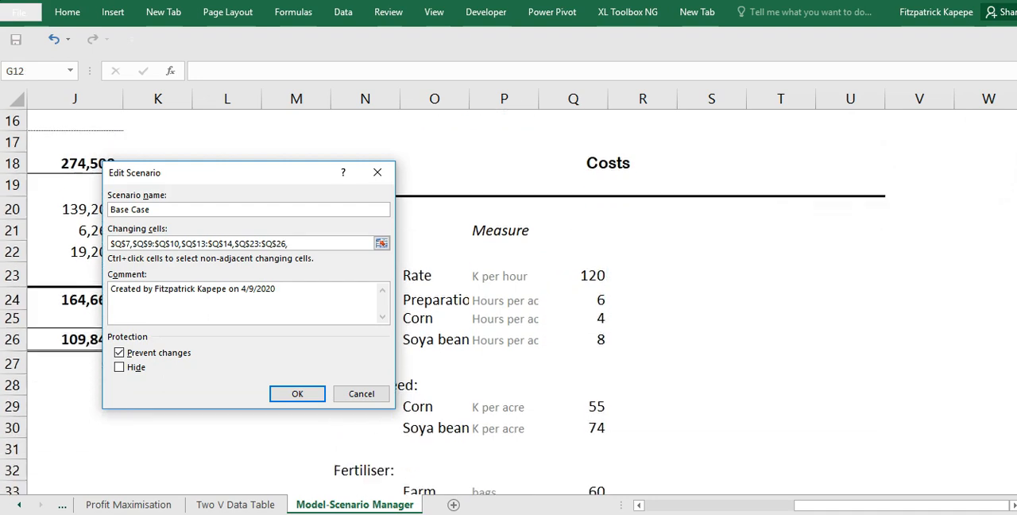
drag(596, 275, 596, 294)
text(,)
drag(597, 360, 597, 375)
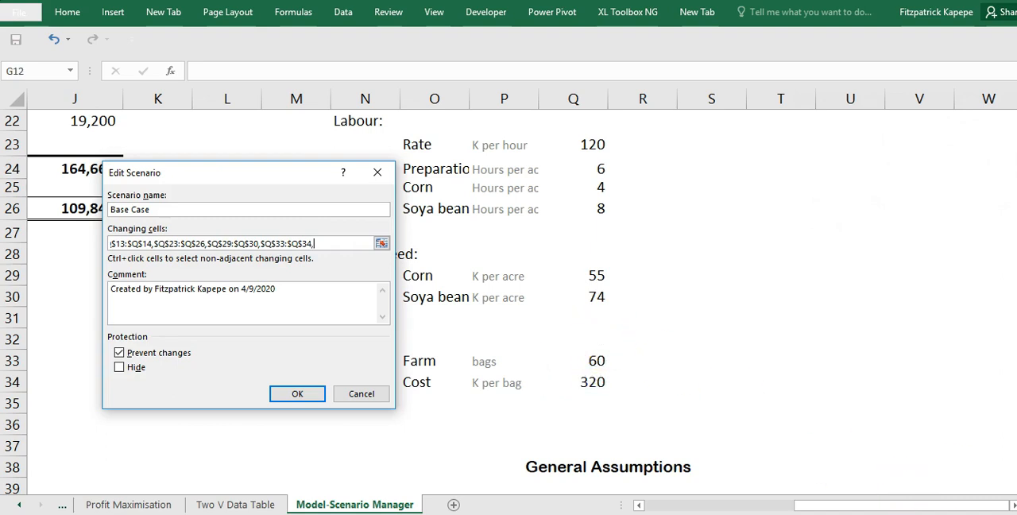
scroll(597, 373, down, 3)
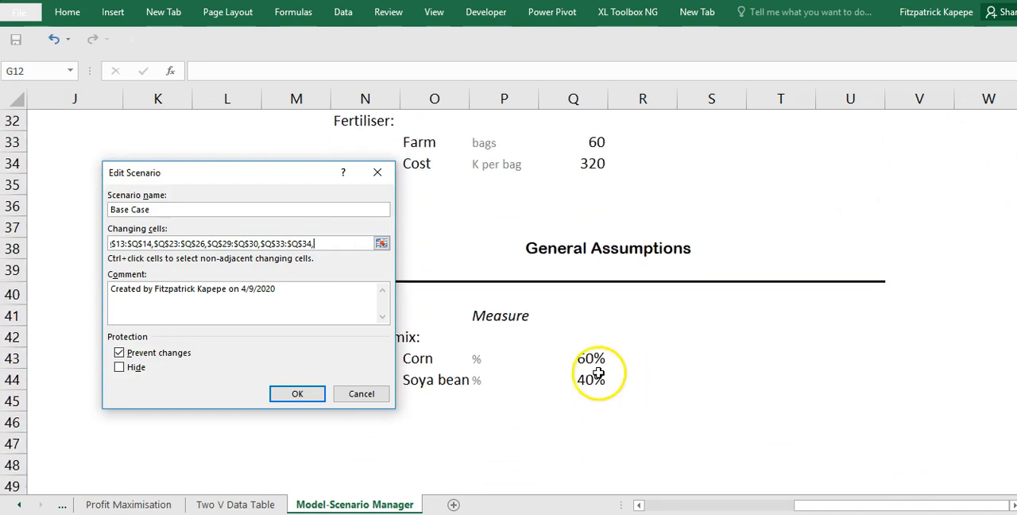
drag(592, 358, 590, 379)
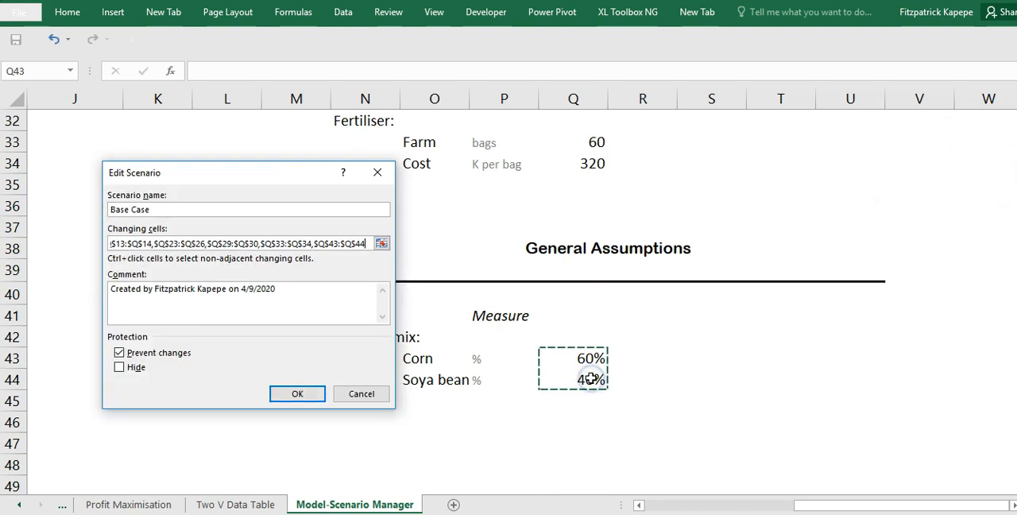
- Accept the Base Case changing cells, review their scenario values from Q7 to Q44, and save the scenario with the original values
click(291, 395)
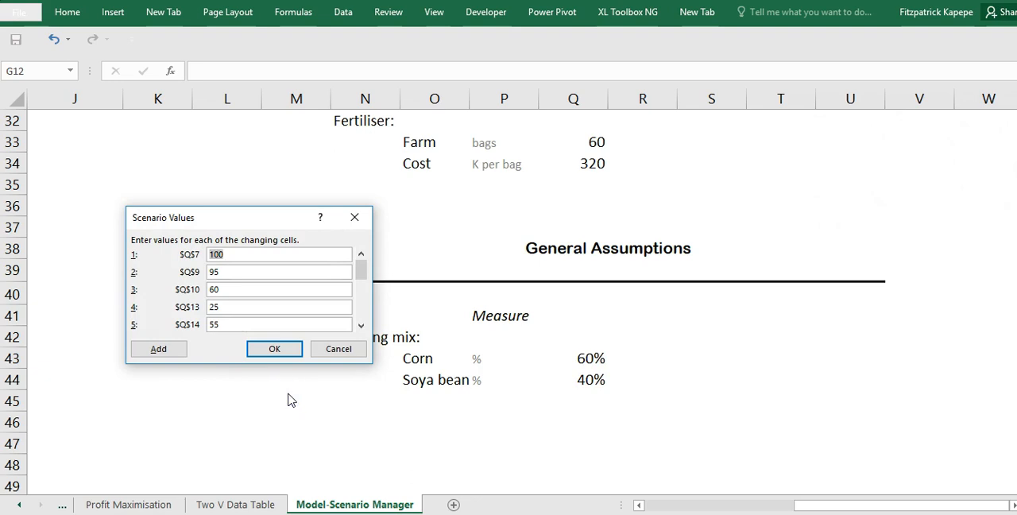
click(361, 325)
double_click(361, 325)
double_click(361, 325)
double_click(361, 325)
double_click(360, 325)
click(361, 253)
click(360, 254)
click(361, 254)
double_click(361, 254)
double_click(361, 253)
double_click(361, 253)
double_click(360, 253)
click(278, 351)
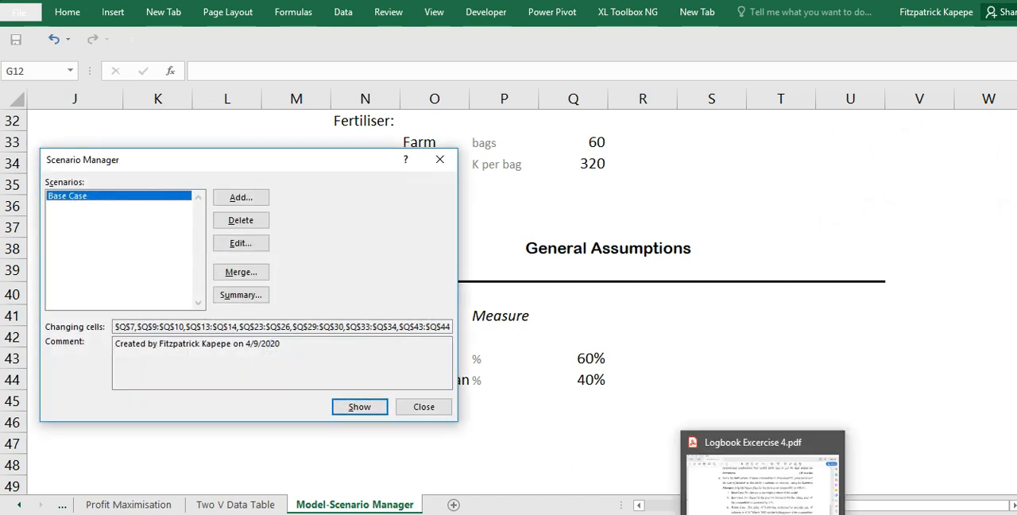
- Check the Best Case requirements in the Logbook Excercise 4 PDF, and add a scenario named Best Case with the same changing cells
click(770, 506)
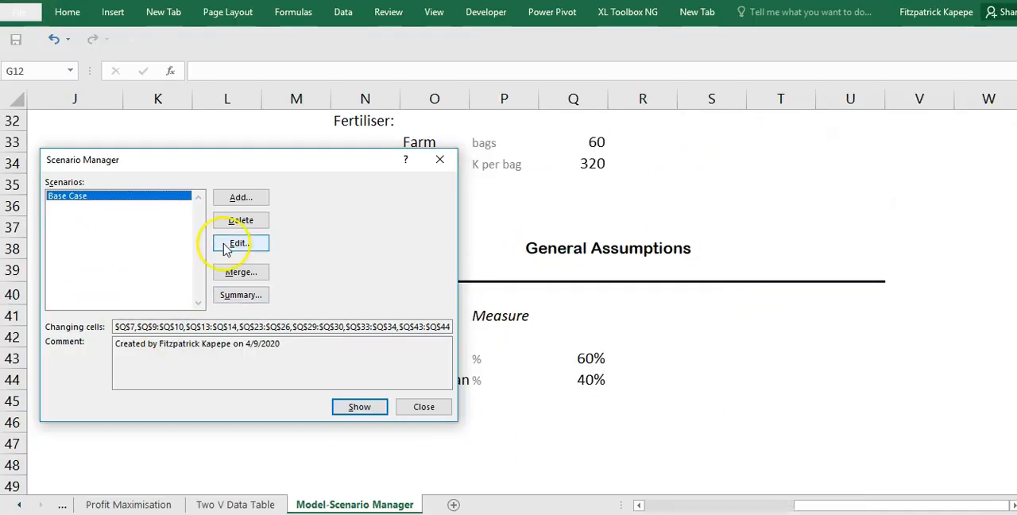
click(248, 197)
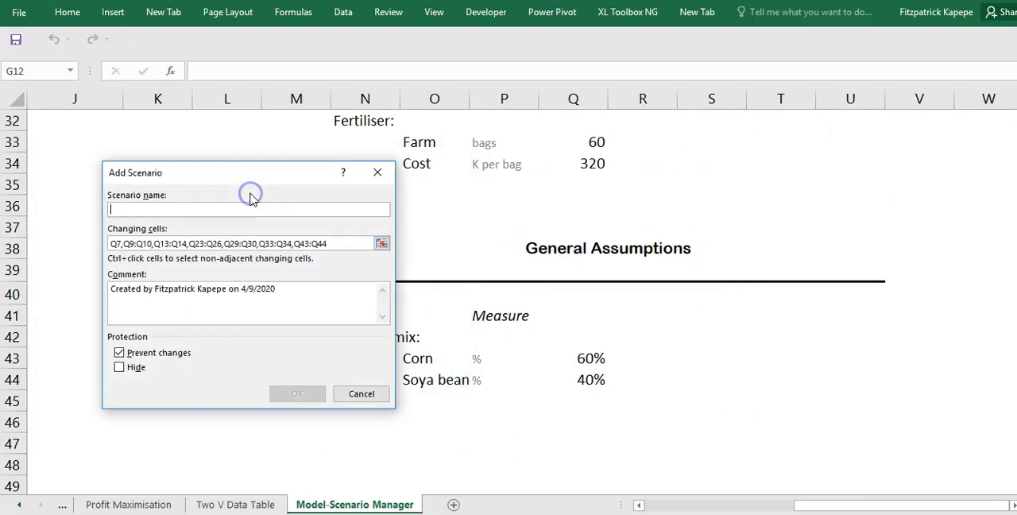
text(Bes)
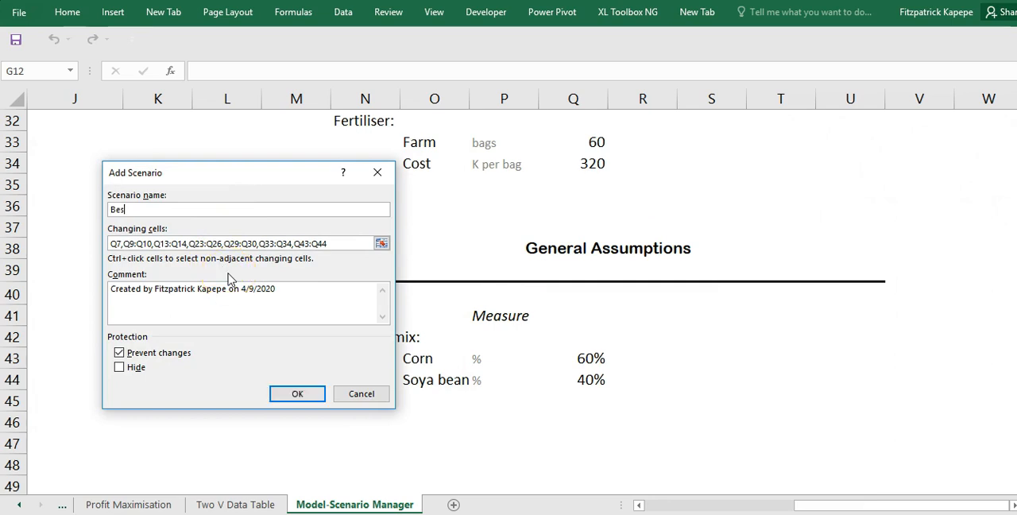
text(t Case)
click(298, 394)
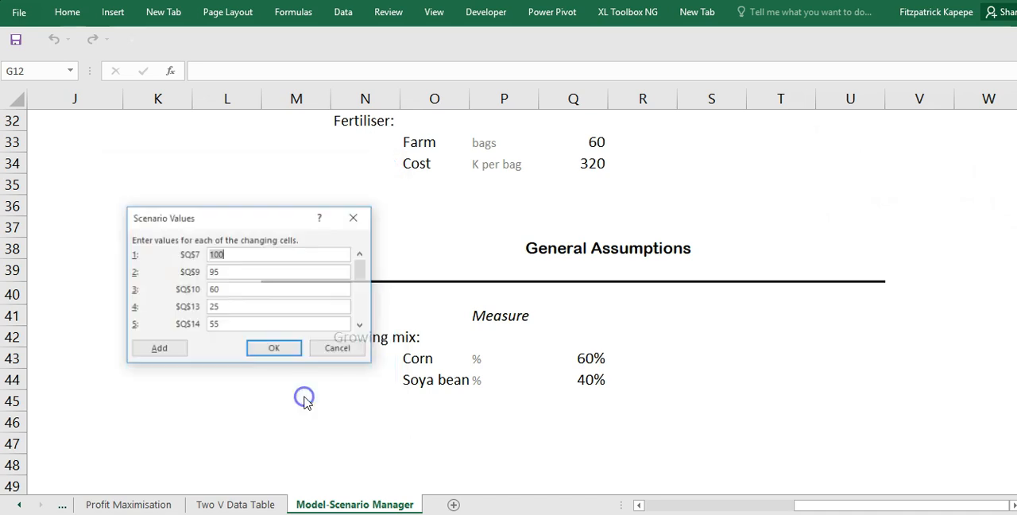
- Set the Best Case value of selling price cell Q13 to =25*1.15
click(213, 322)
text(55)
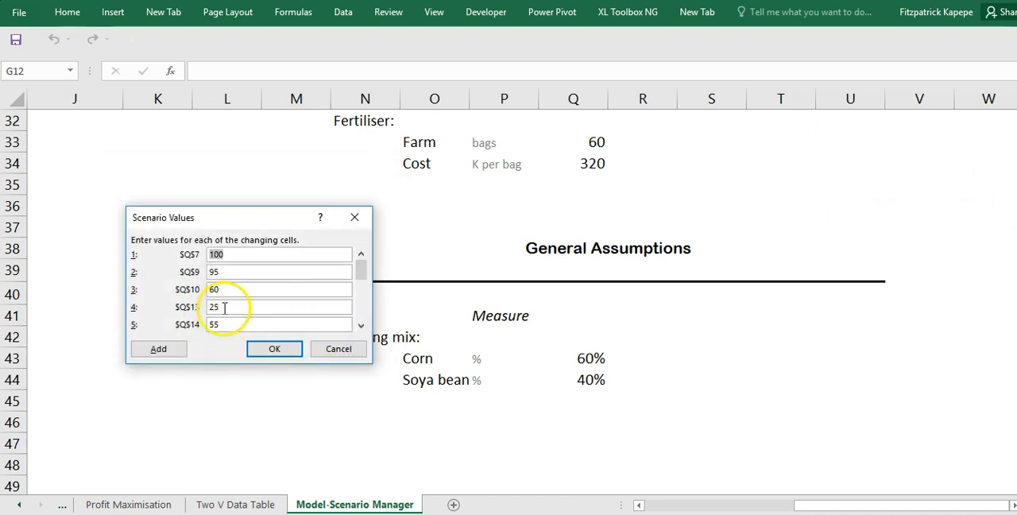
click(225, 308)
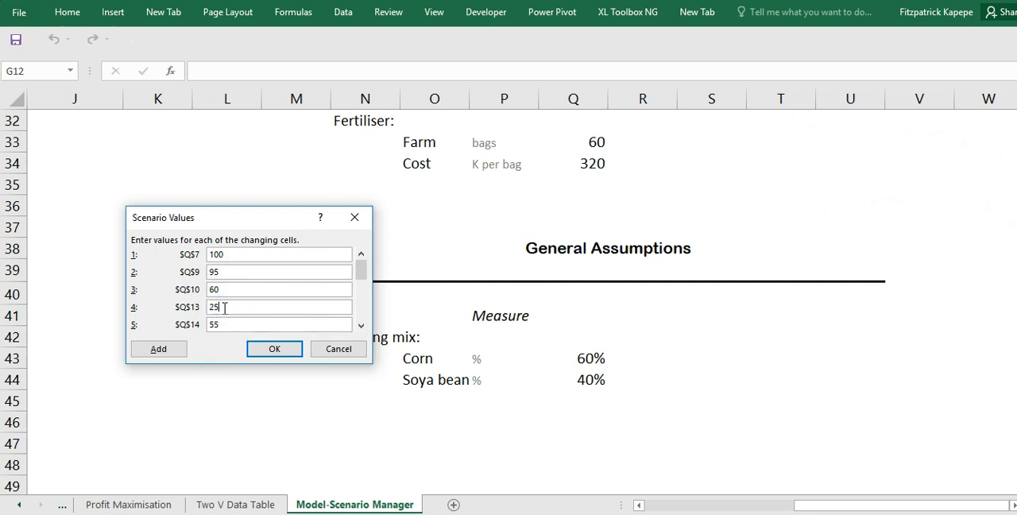
click(212, 310)
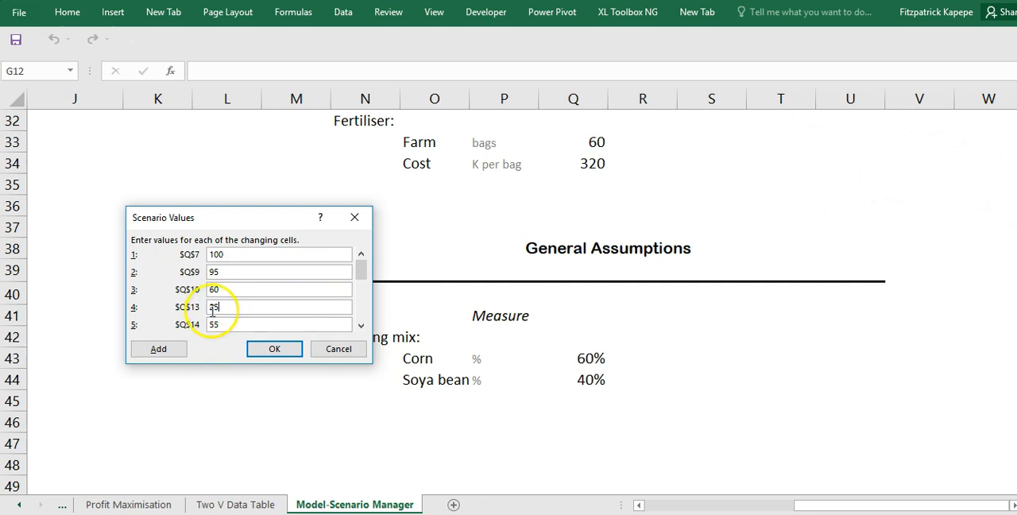
text(1)
click(228, 306)
text(*)
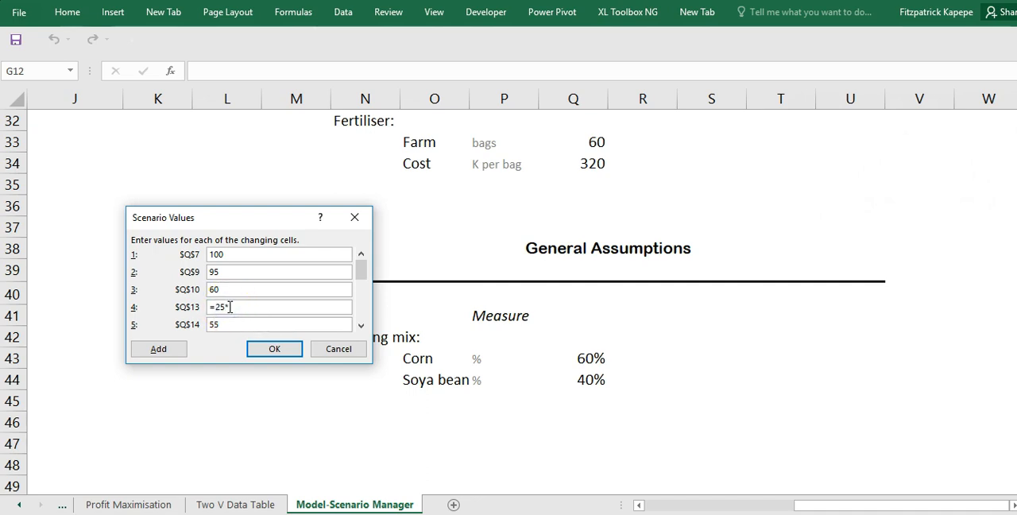
text(1.15)
- Set the Best Case value of selling price cell Q14 to =55*1.15 and save the scenario
click(237, 322)
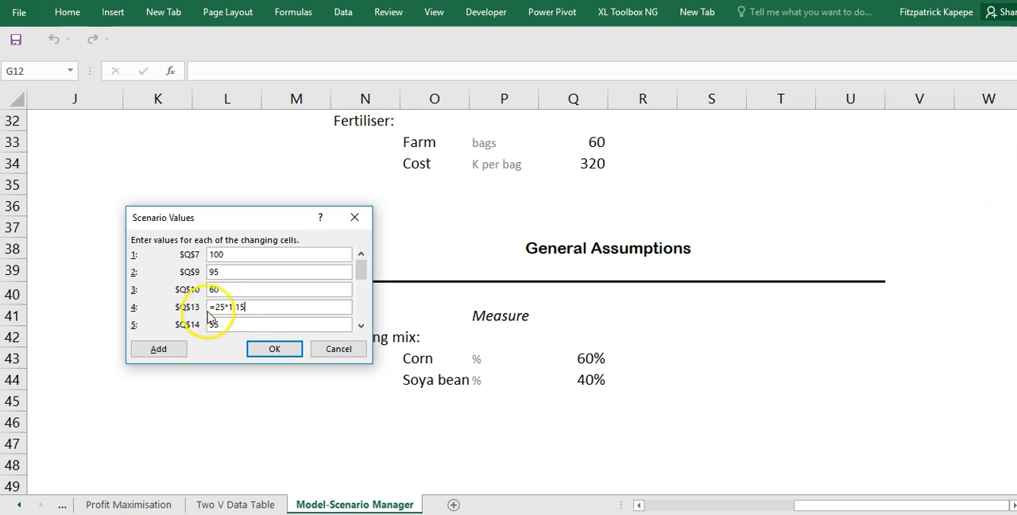
click(211, 322)
text(=55*1.15)
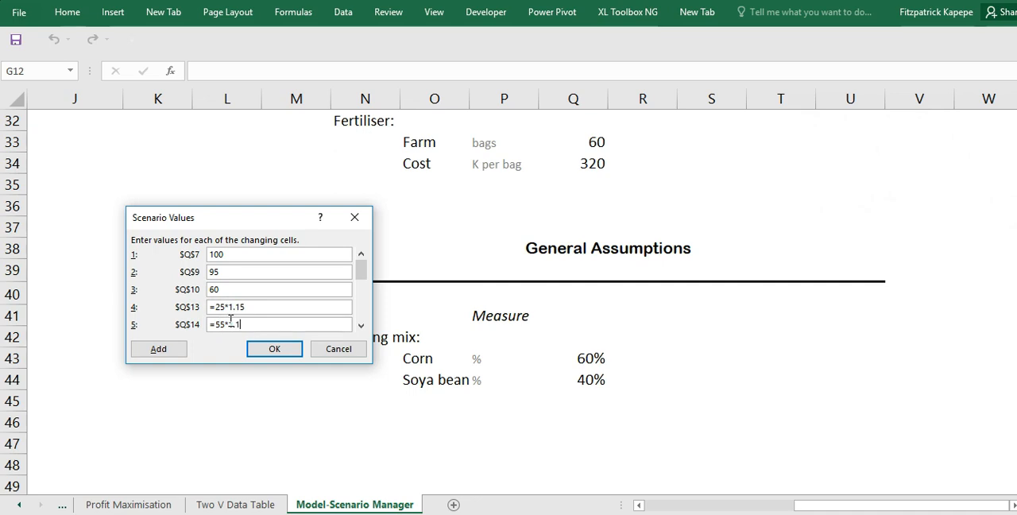
click(275, 350)
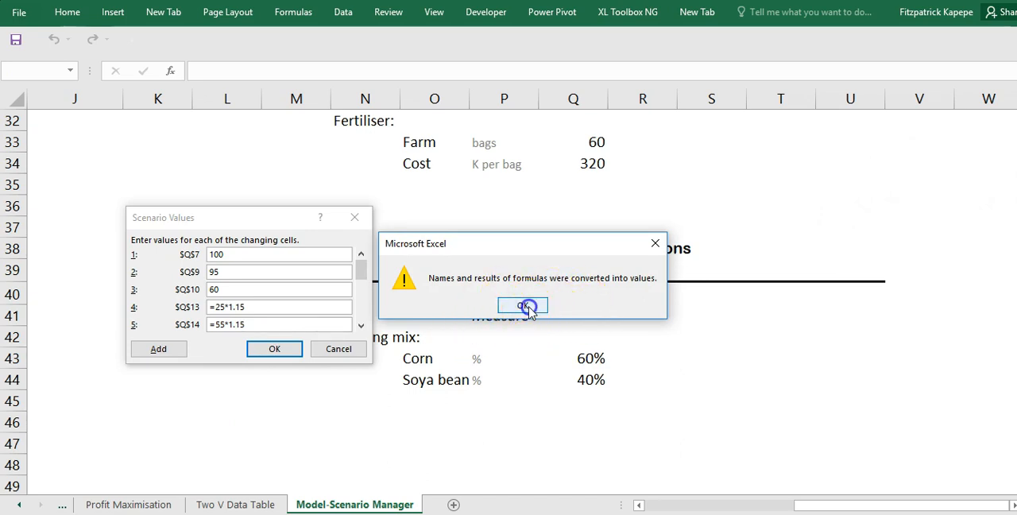
click(528, 308)
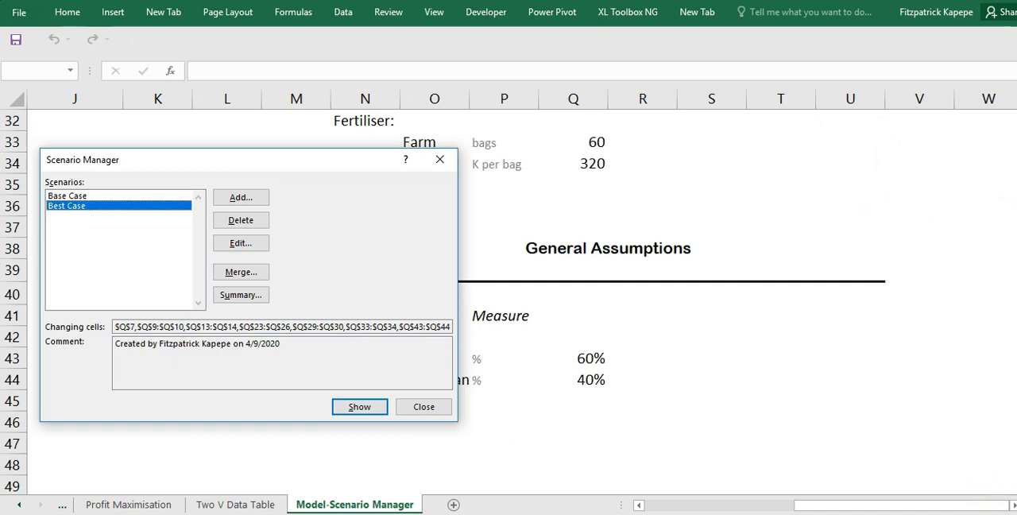
- Check the Worst Case requirements in the assignment PDF, and add a scenario named Worst Case with the same changing cells
click(766, 492)
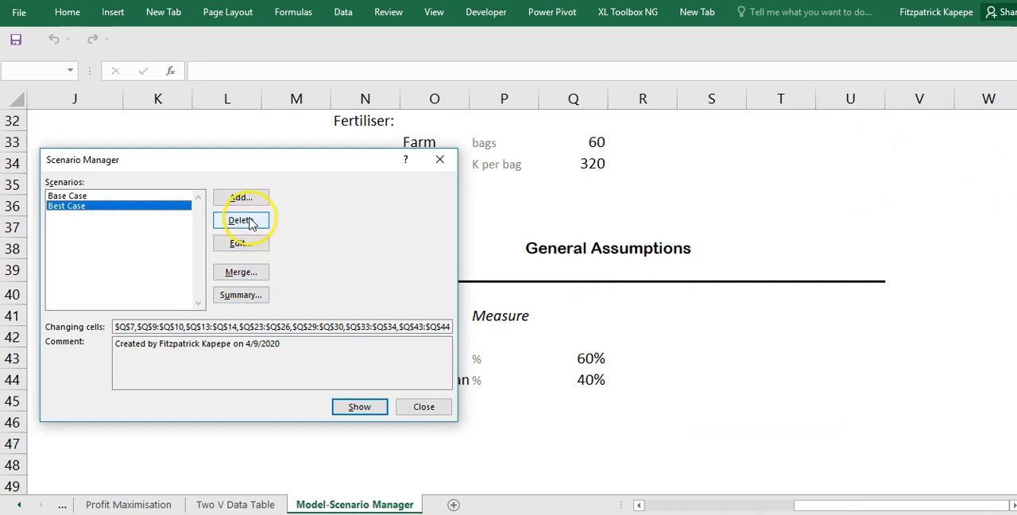
click(241, 198)
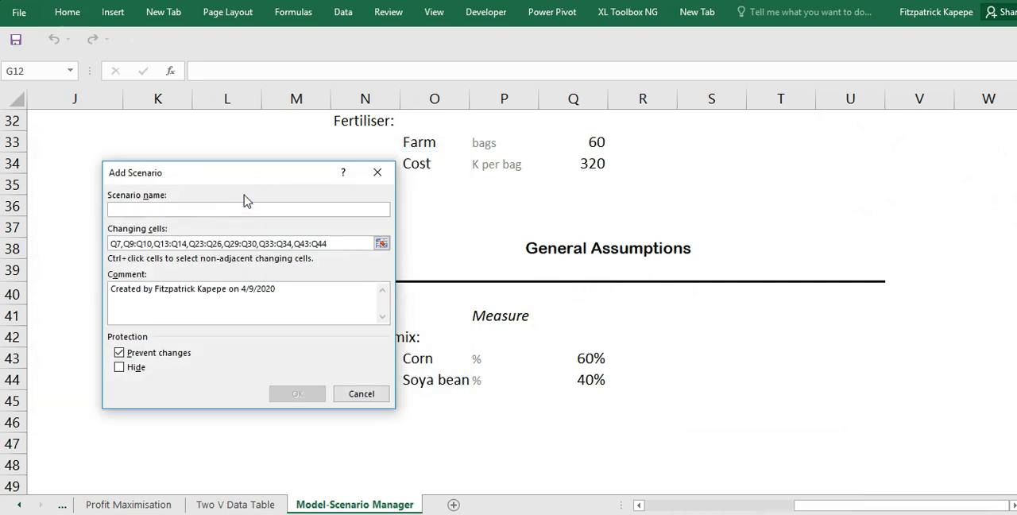
text(Worst)
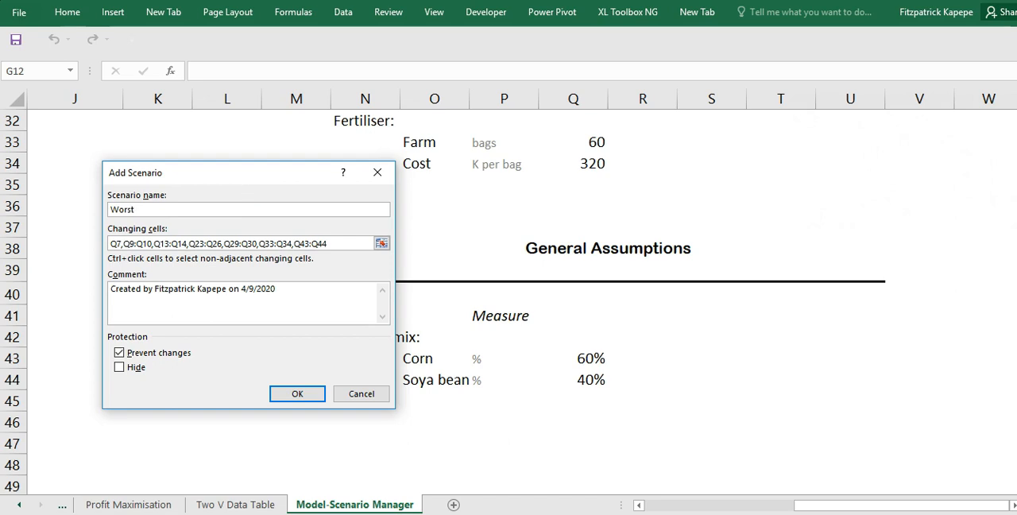
click(739, 494)
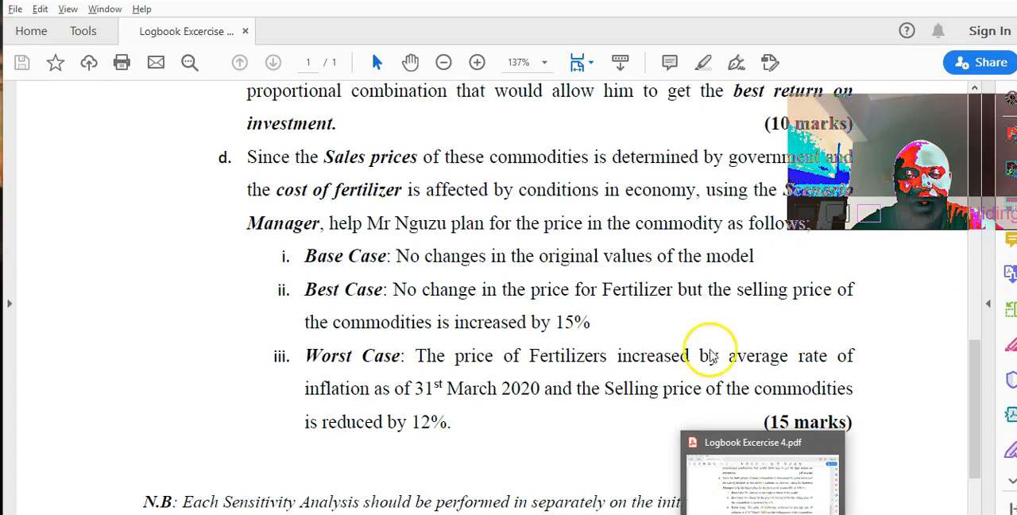
text(Case)
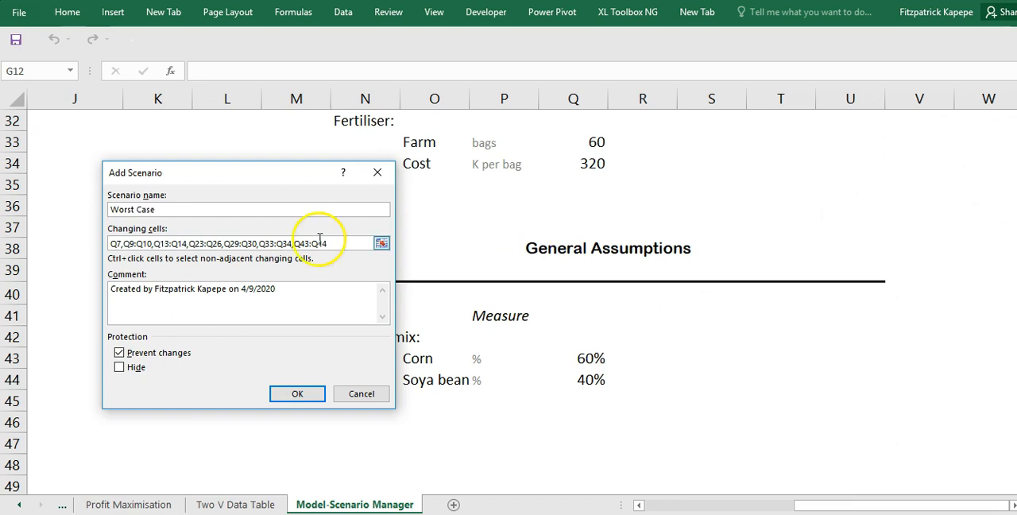
click(297, 393)
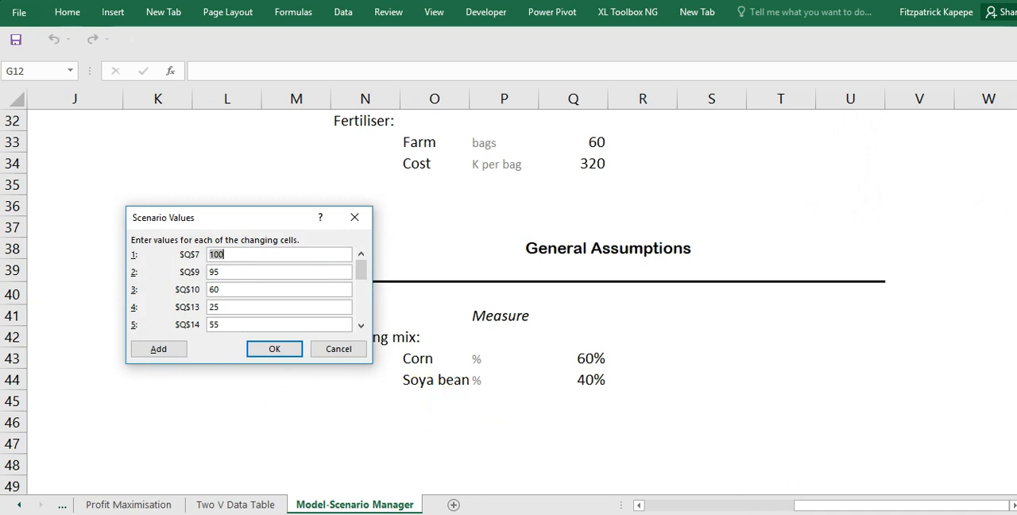
- Recheck the assignment PDF and set the Worst Case selling prices to =25*0.88 for Q13 and =55*0.88 for Q14
click(763, 514)
click(228, 306)
text(.88)
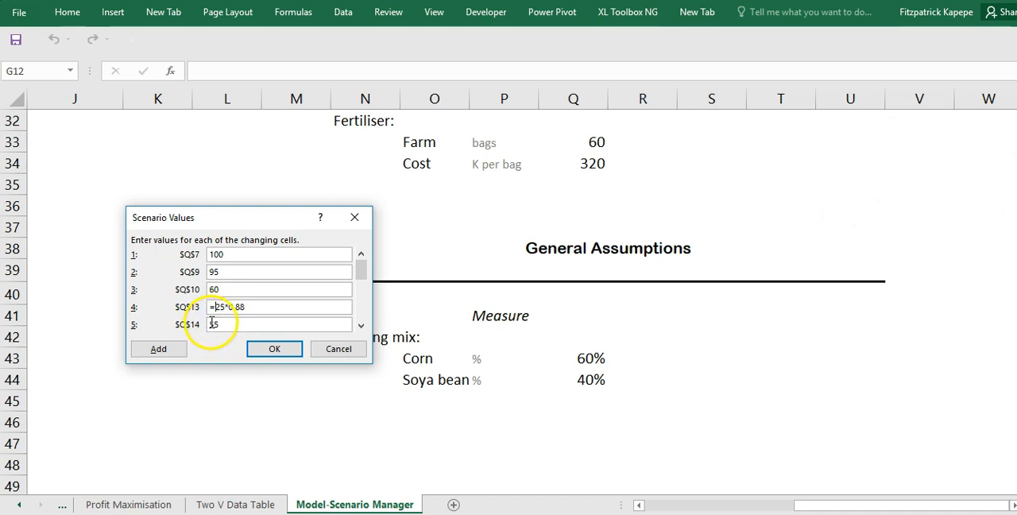
click(230, 323)
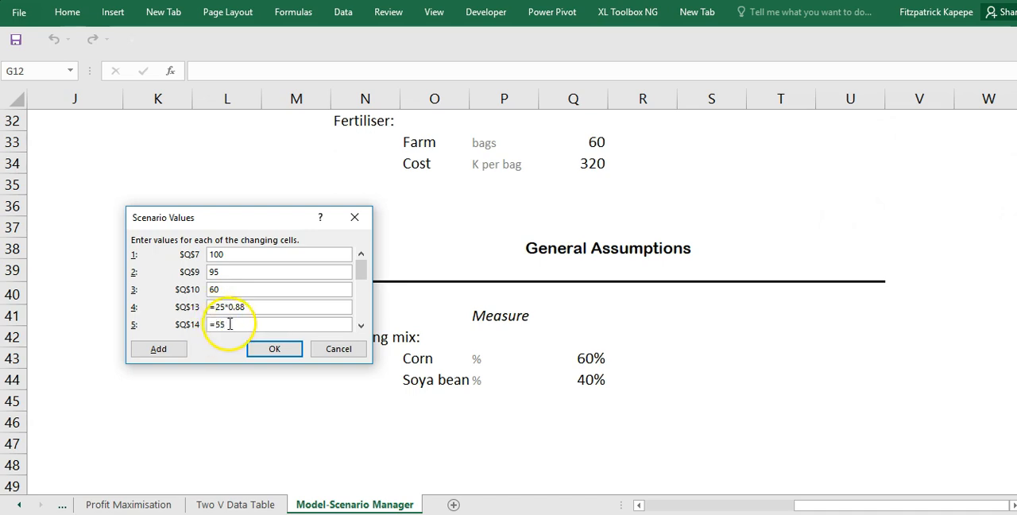
text(*)
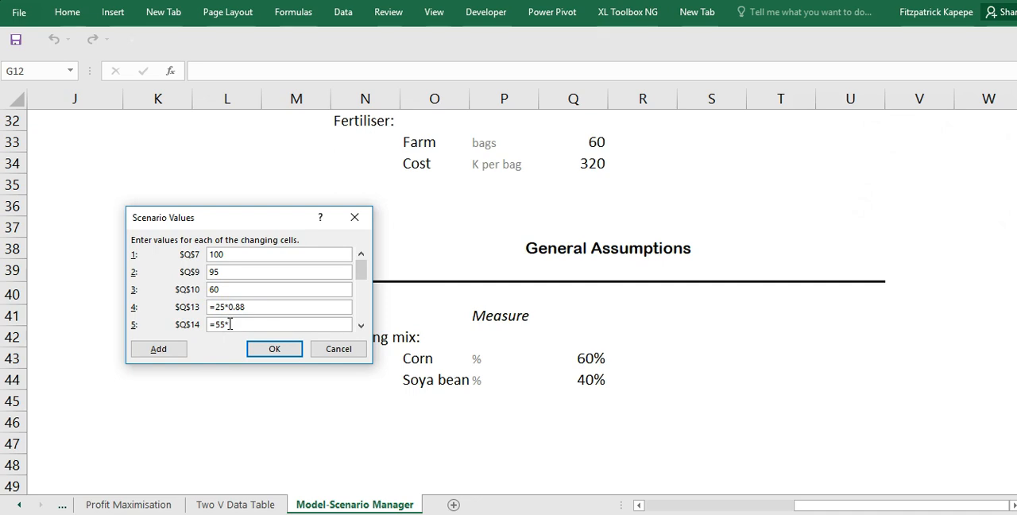
text(0.88)
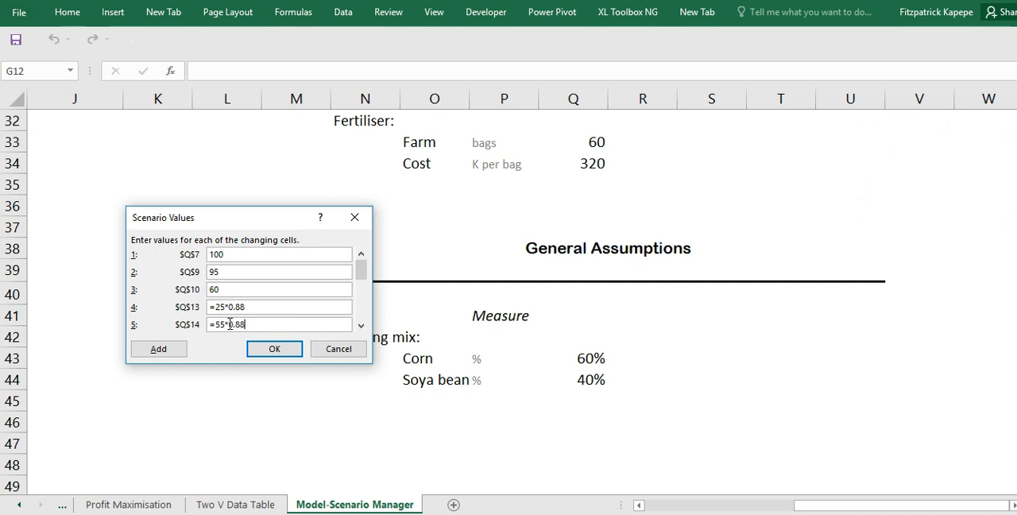
- Set the Worst Case fertiliser cost in Q34 to =320*1.14 and save the scenario
click(361, 326)
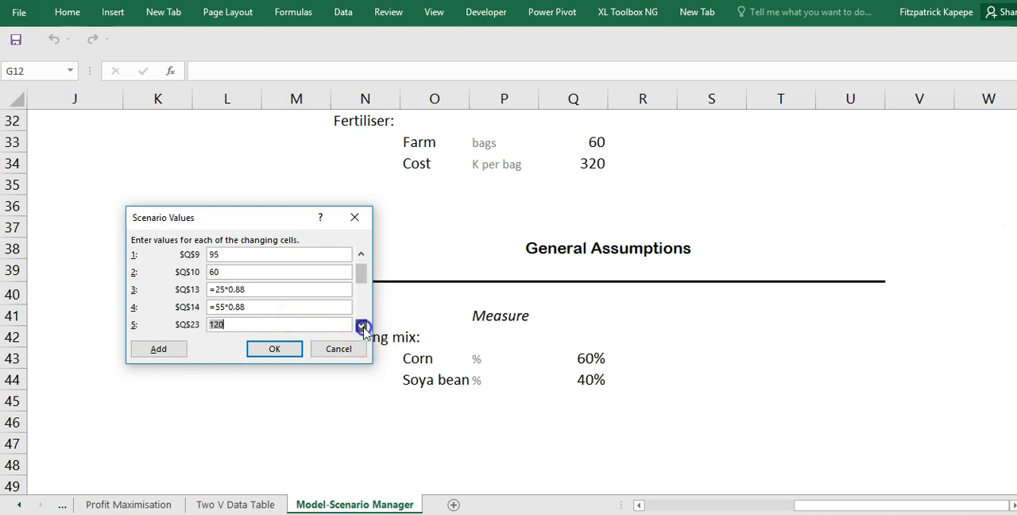
click(362, 326)
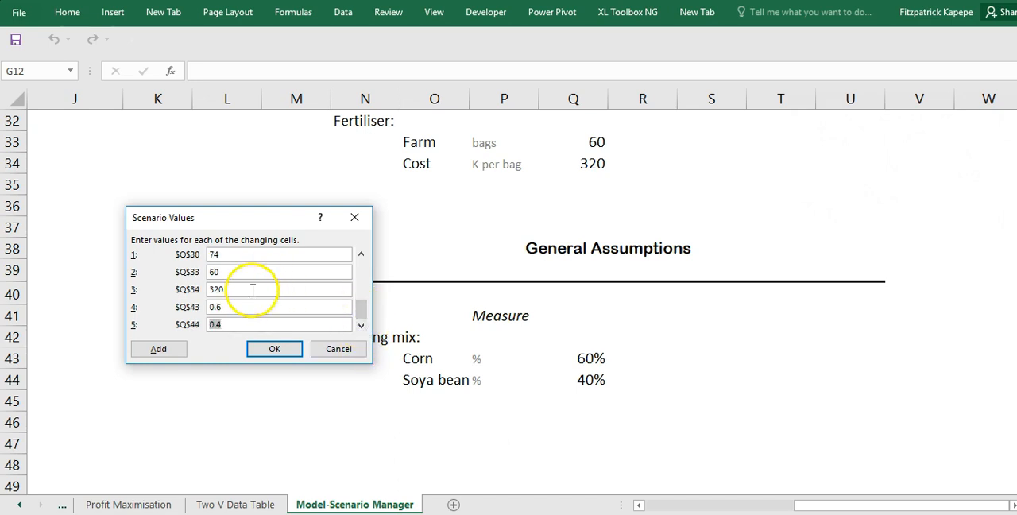
click(212, 288)
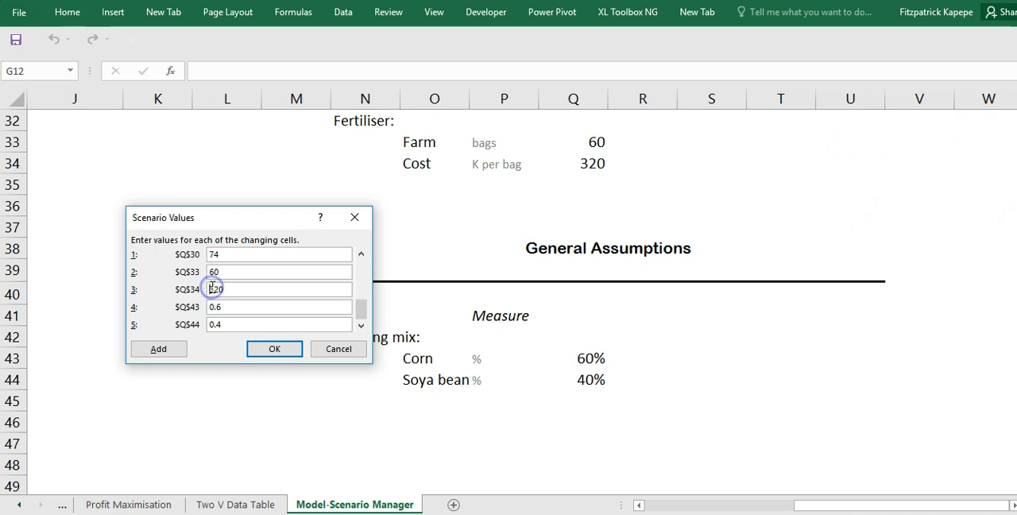
text(=320)
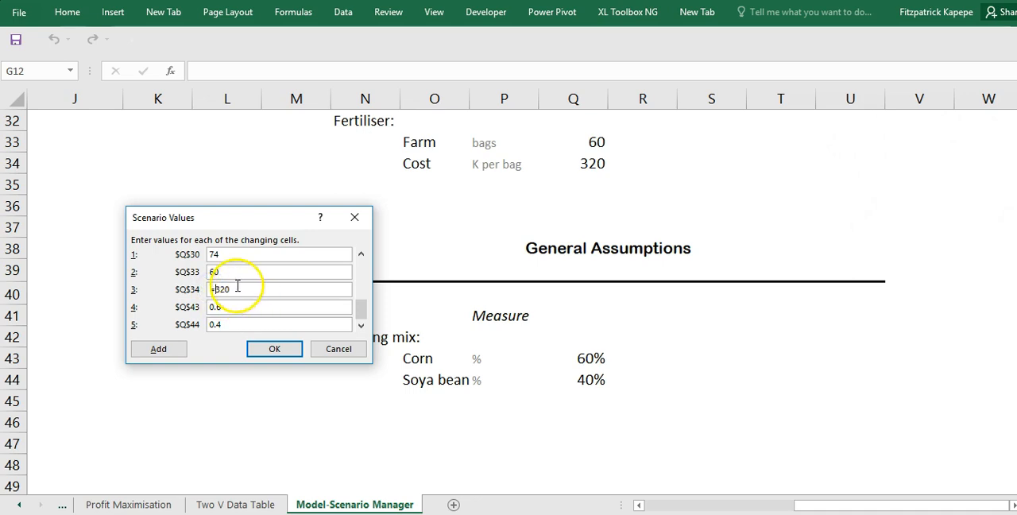
text(*)
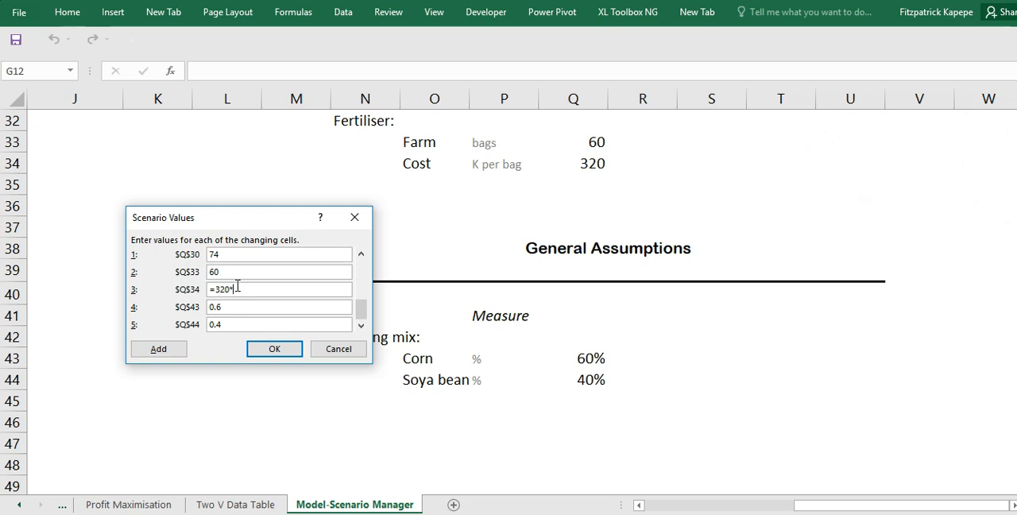
text(1)
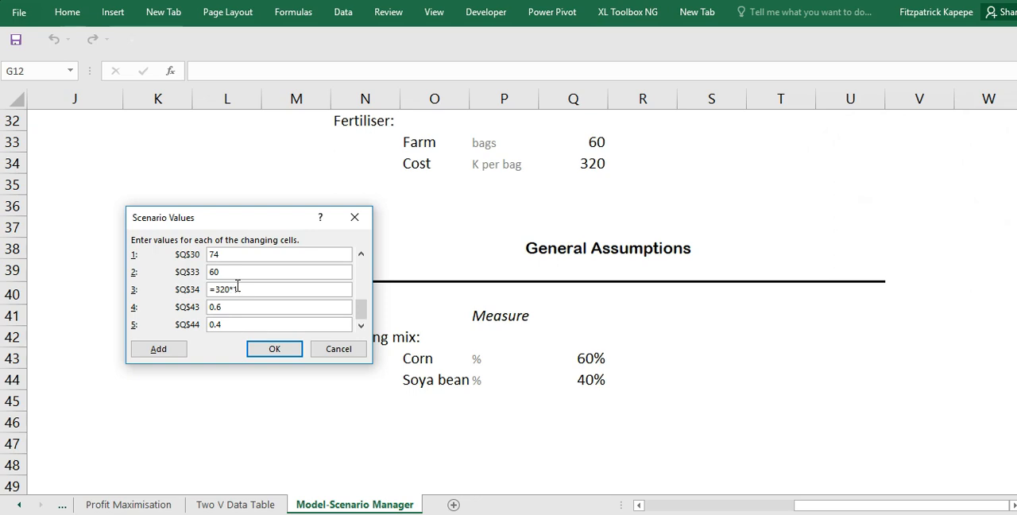
text(.14)
click(283, 354)
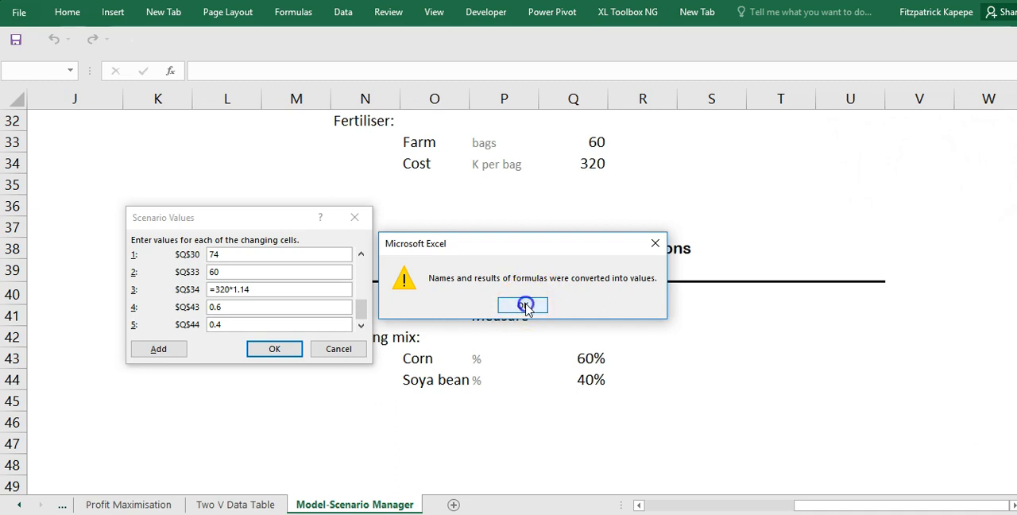
click(524, 306)
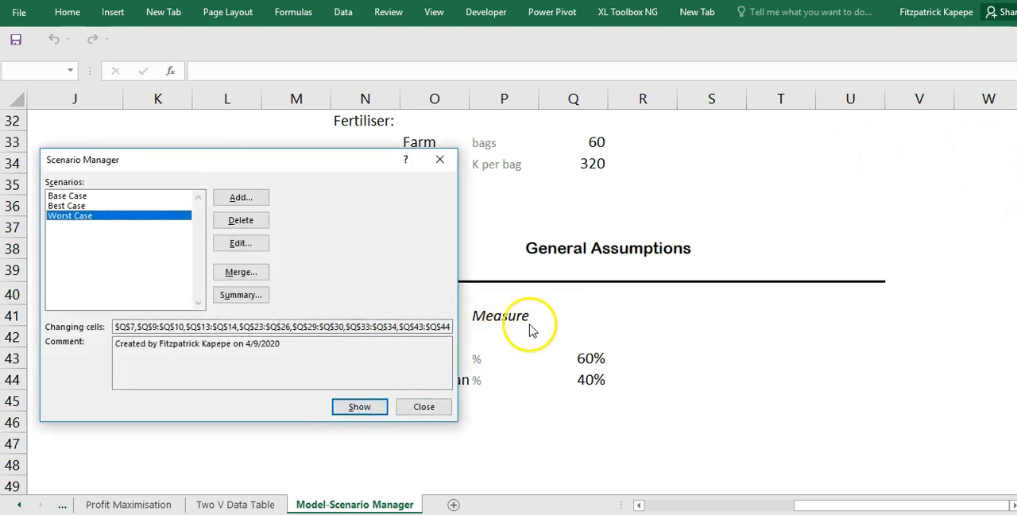
- Move the Scenario Manager clear of the assumptions and close it
click(327, 168)
drag(328, 168, 538, 132)
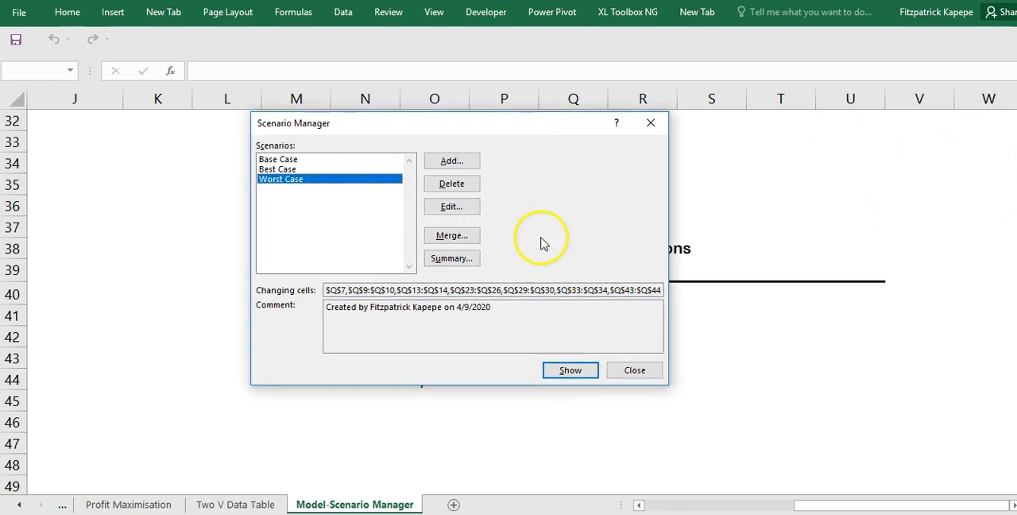
click(635, 372)
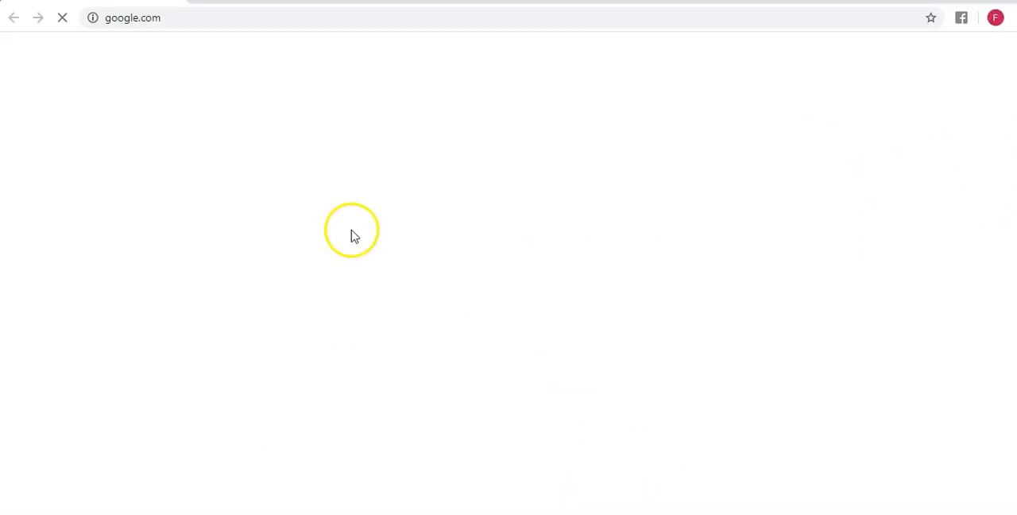
- Switch to the web browser and search Google for "inflation rate in march 2020"
click(160, 21)
text(www.)
key(Return)
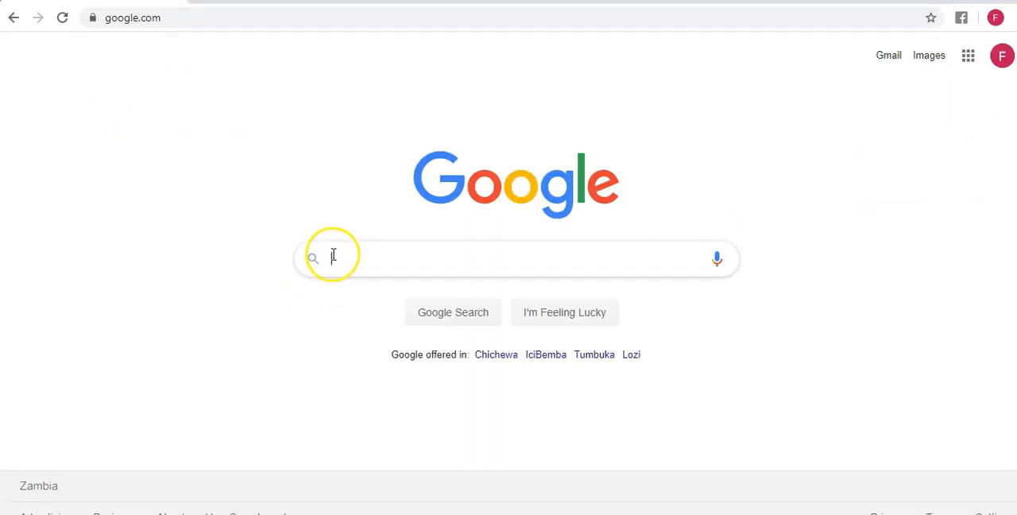
text(Infla)
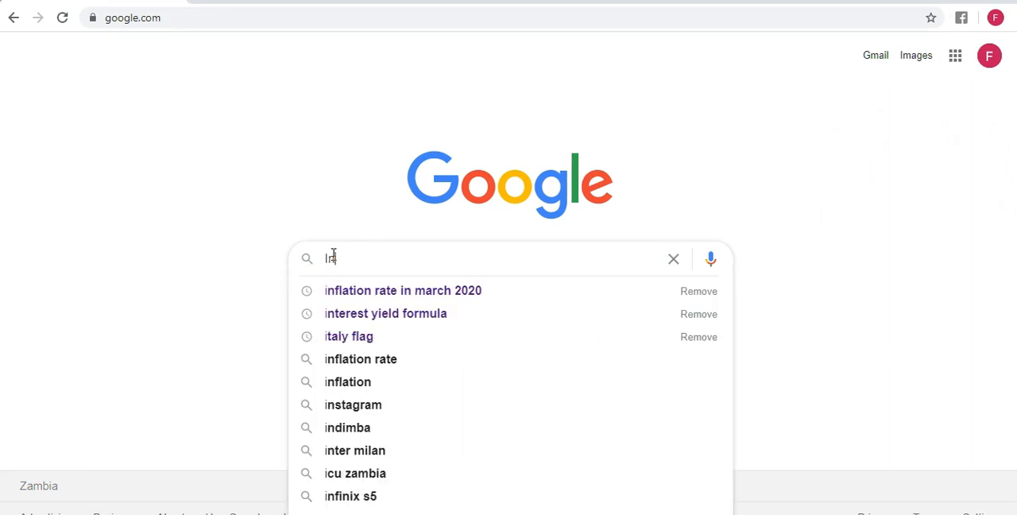
click(398, 291)
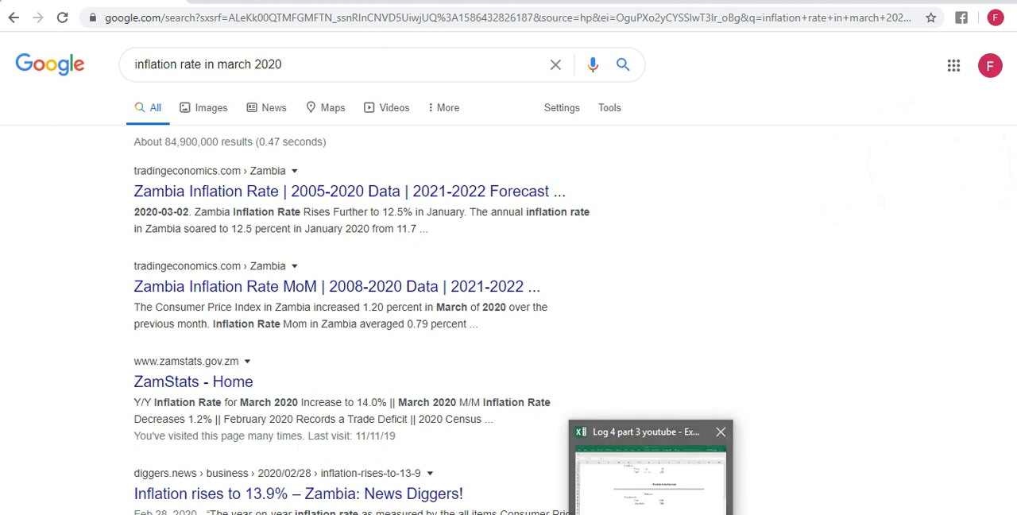
- Switch back to the Excel workbook and reopen the Scenario Manager beside the model's sales, cost and profit figures
click(662, 496)
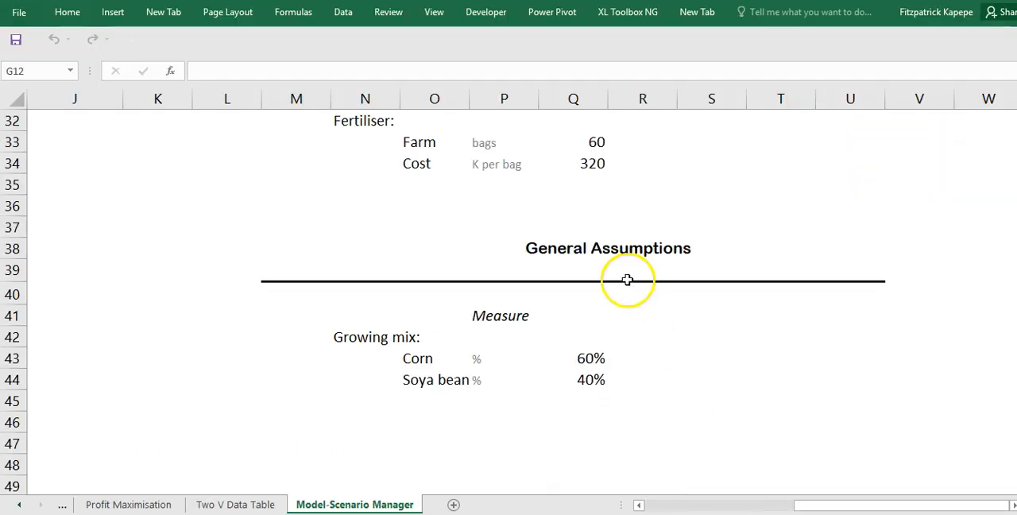
click(440, 231)
key(Left)
key(Left)
key(Left)
key(Left)
key(Left)
key(Left)
key(Left)
key(Left)
key(Left)
key(Left)
key(Left)
key(Left)
key(Left)
key(Left)
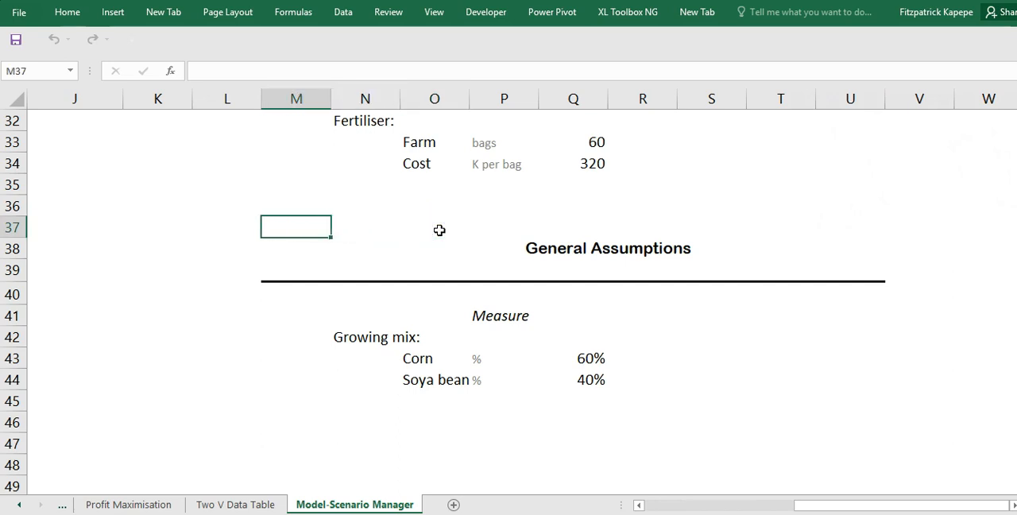
key(Up)
key(Up)
key(Up)
key(Up)
key(Up)
key(Up)
key(Up)
key(Up)
key(Up)
key(Up)
key(Up)
key(Up)
key(Up)
key(Up)
key(Up)
key(Up)
key(Up)
key(Up)
key(Up)
key(Up)
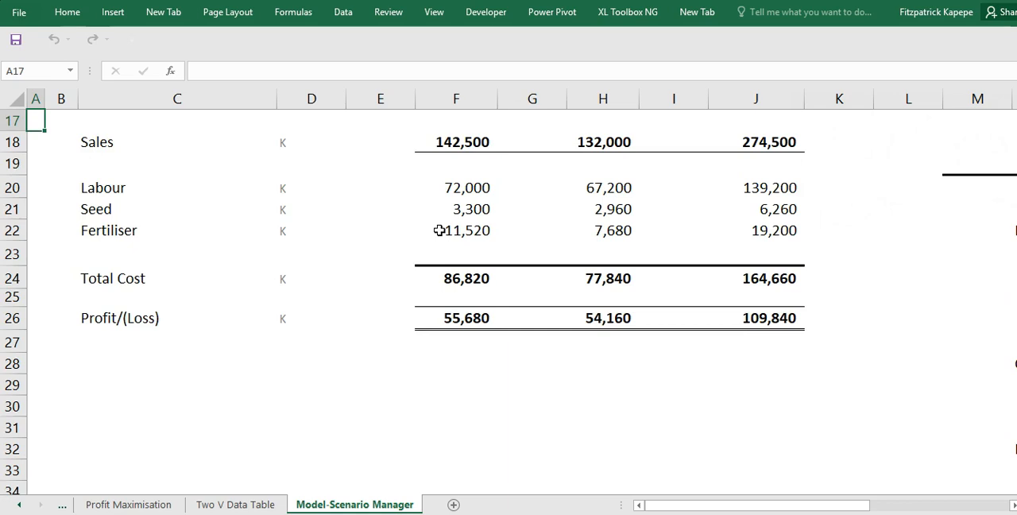
click(342, 12)
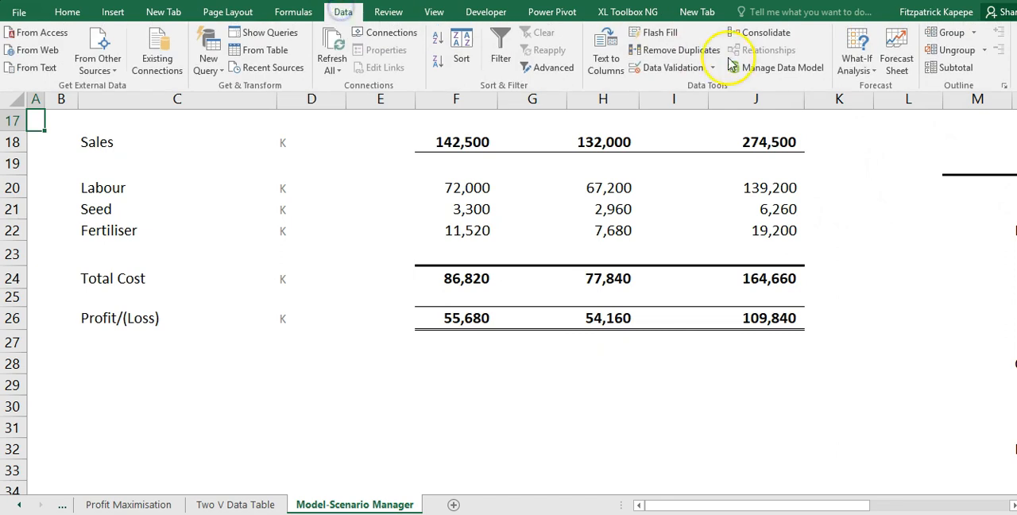
click(854, 62)
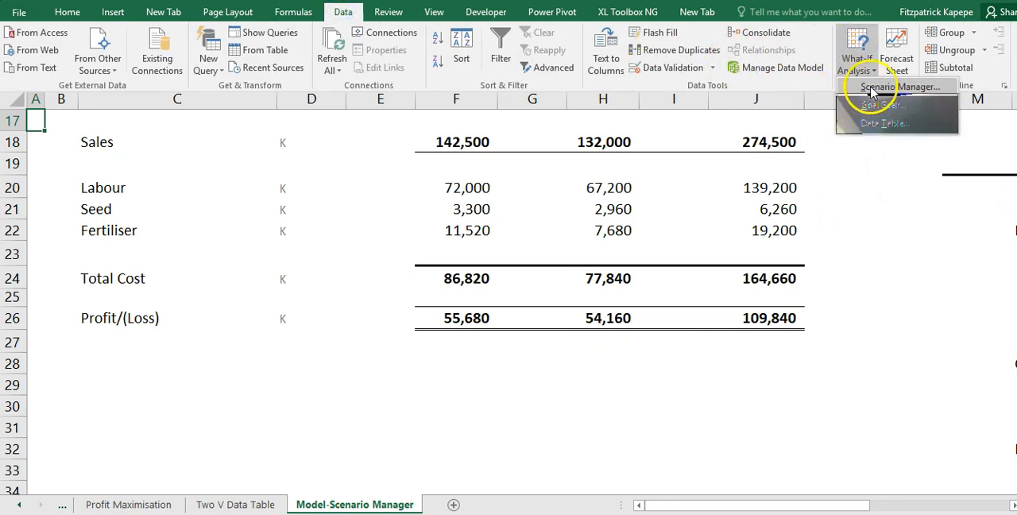
click(872, 88)
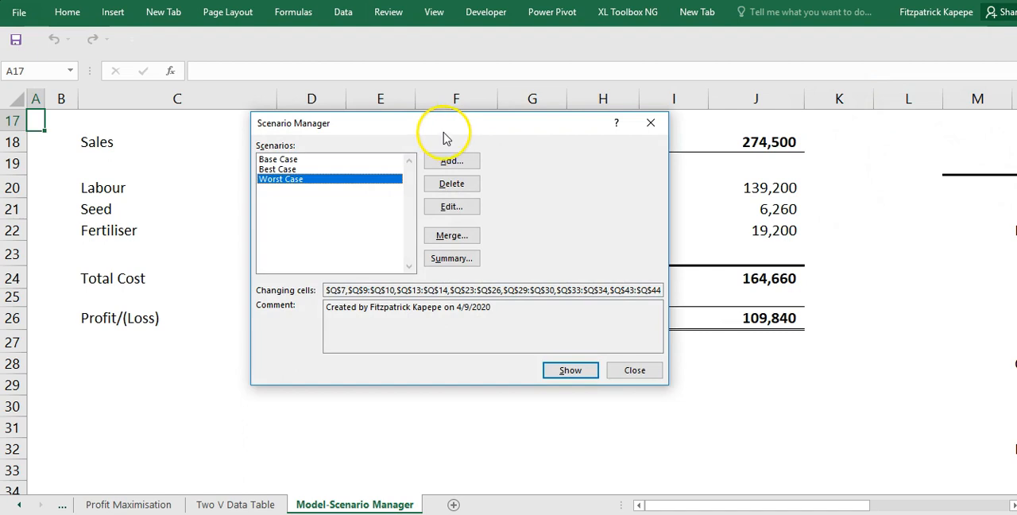
drag(443, 131, 195, 99)
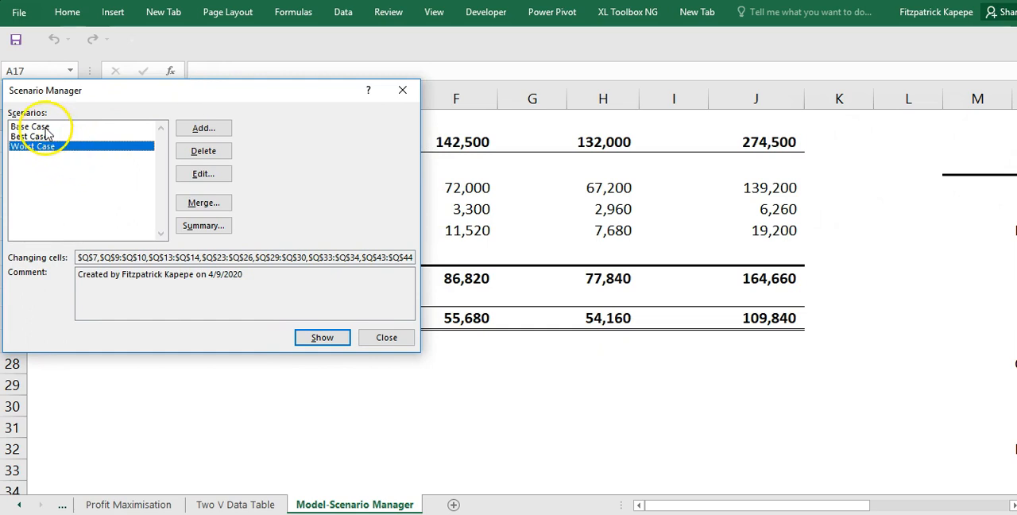
- Show the Worst Case, Best Case and Base Case in turn to compare their profits, and close the Scenario Manager
click(322, 337)
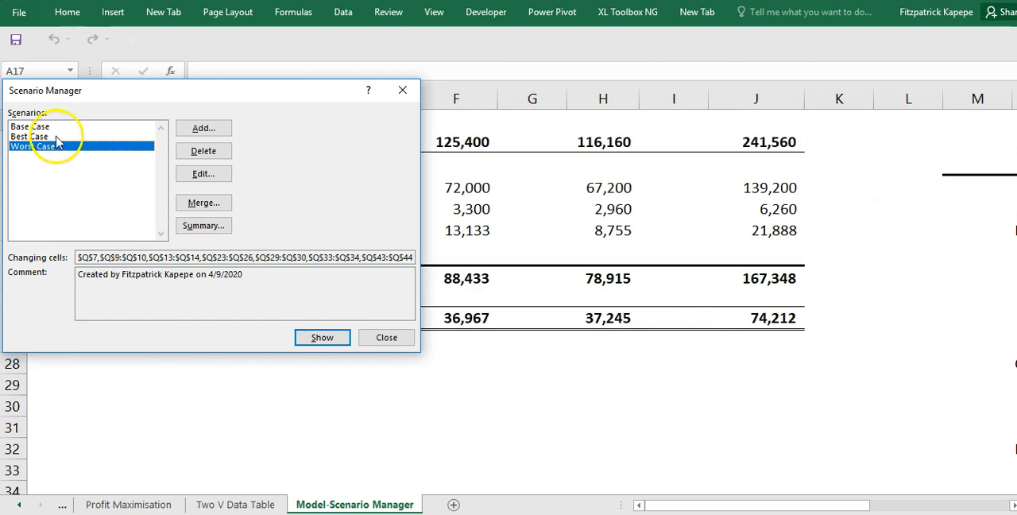
click(32, 136)
click(322, 337)
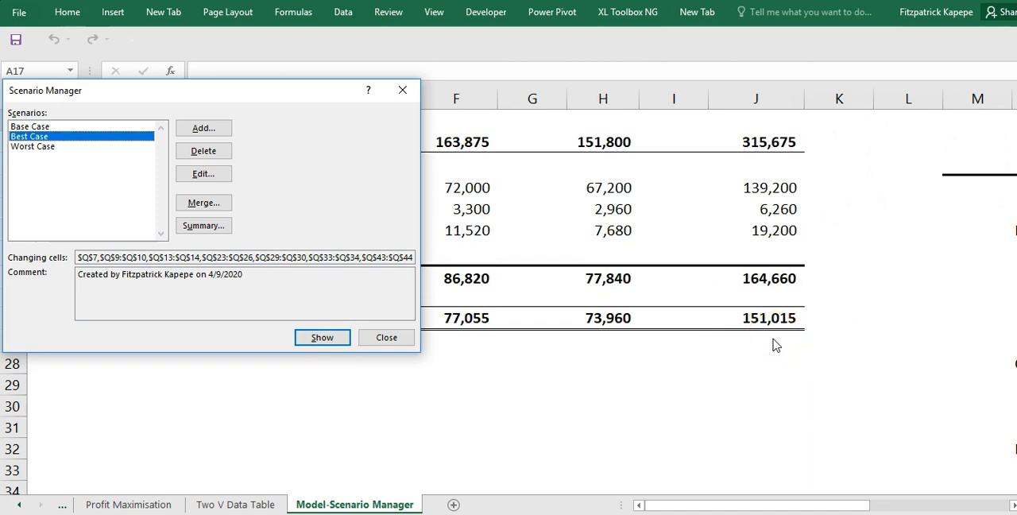
click(49, 129)
click(329, 337)
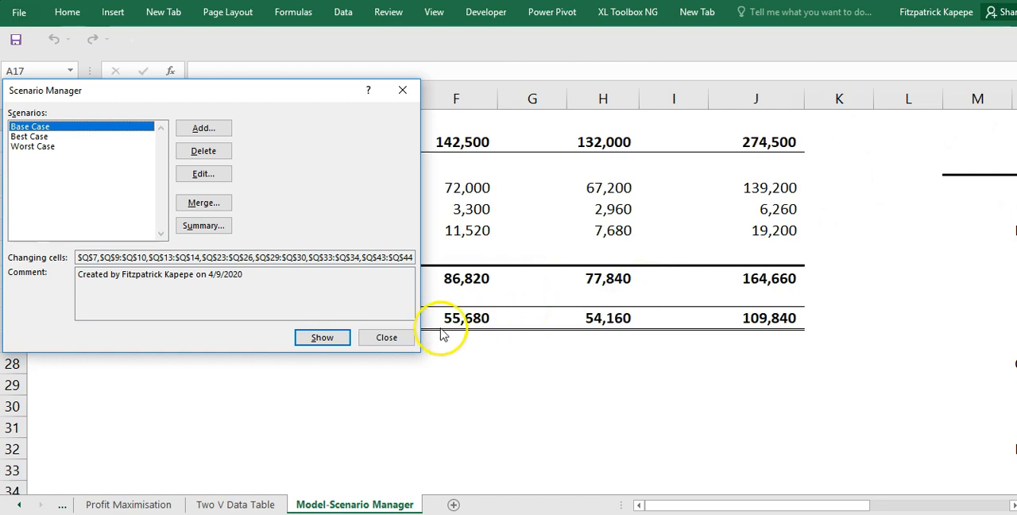
click(386, 338)
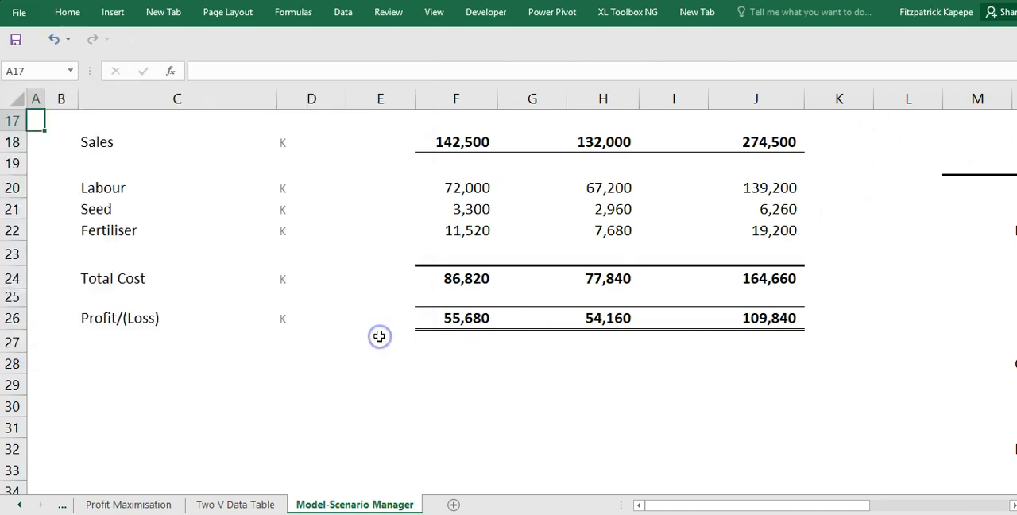
- Apply the Best Case to the model using the custom Scenario command
click(704, 14)
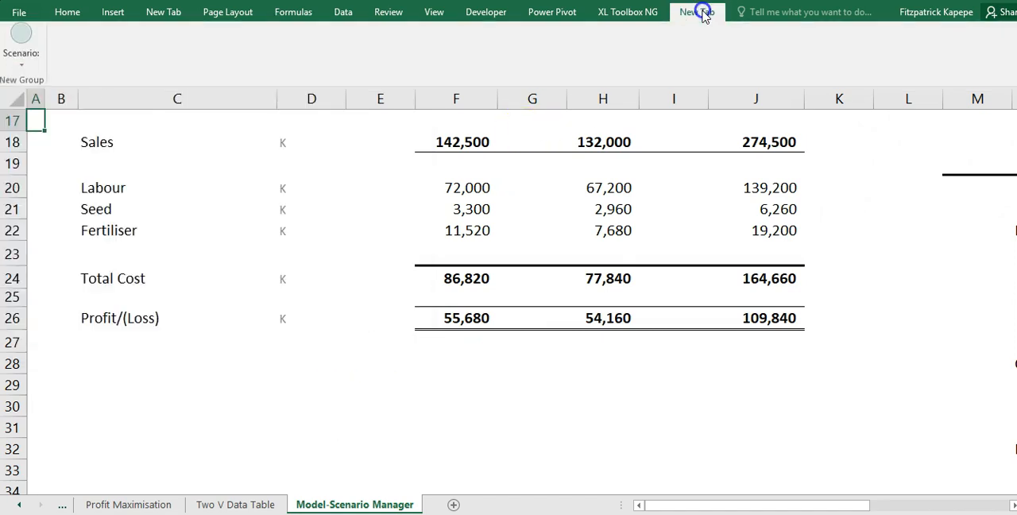
click(21, 66)
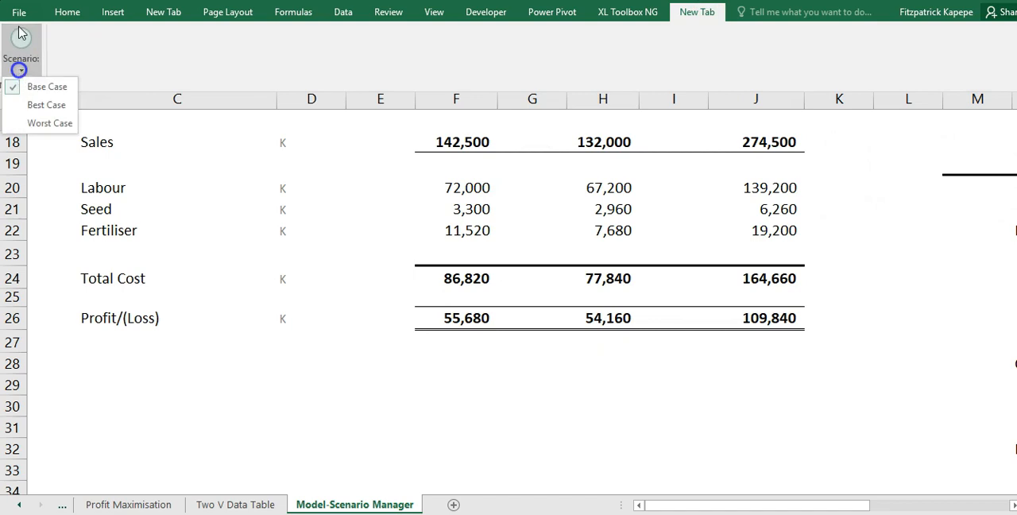
click(42, 106)
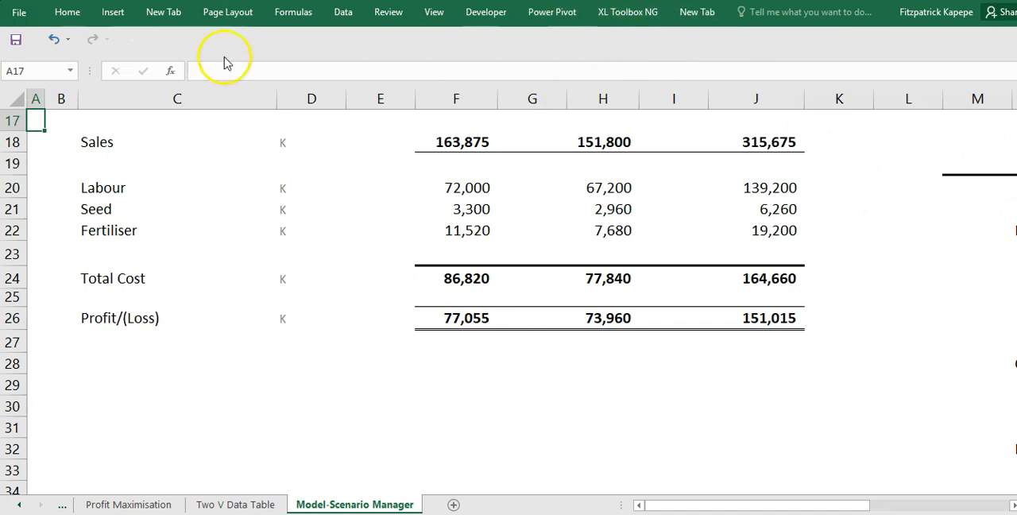
- Examine the Scenario command's place in the custom ribbon group and the popular commands available in the ribbon customization options
click(19, 13)
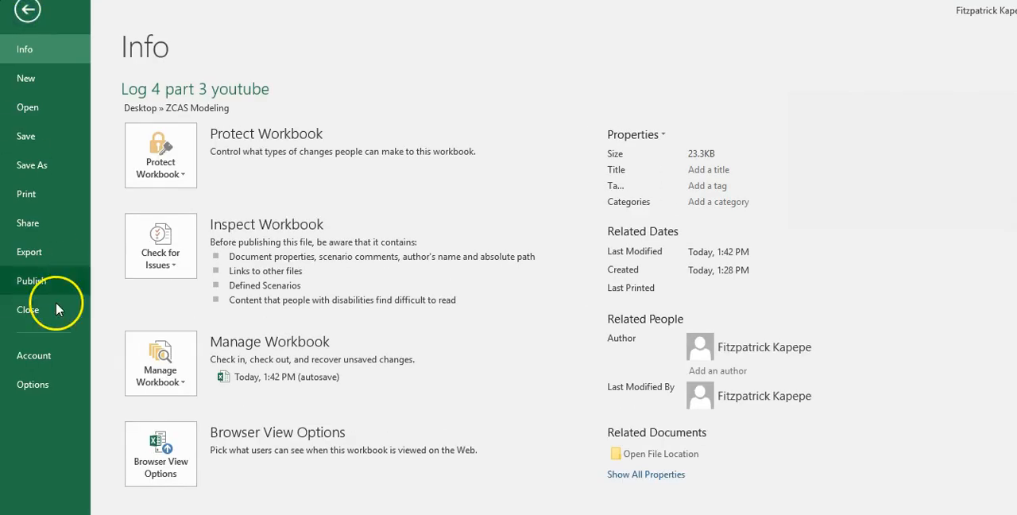
click(39, 384)
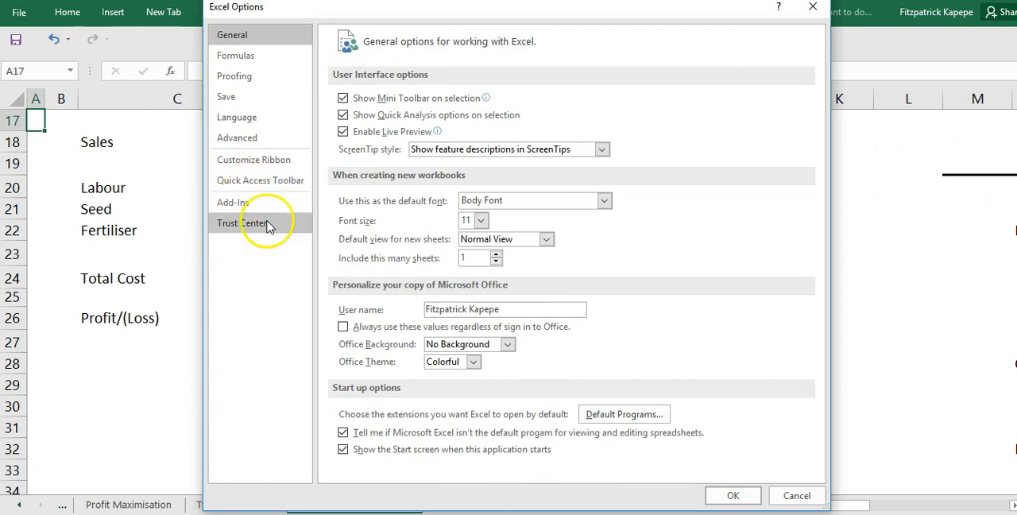
click(251, 161)
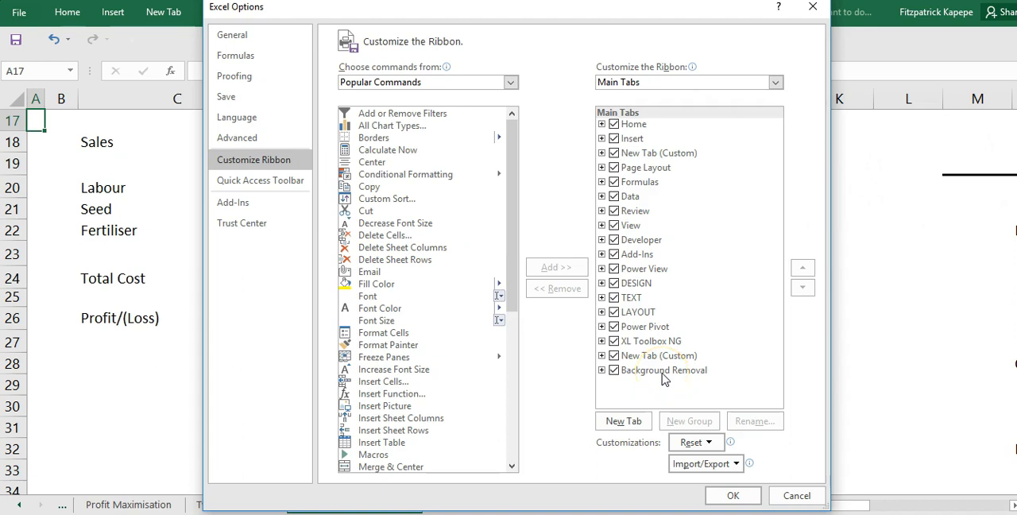
click(601, 356)
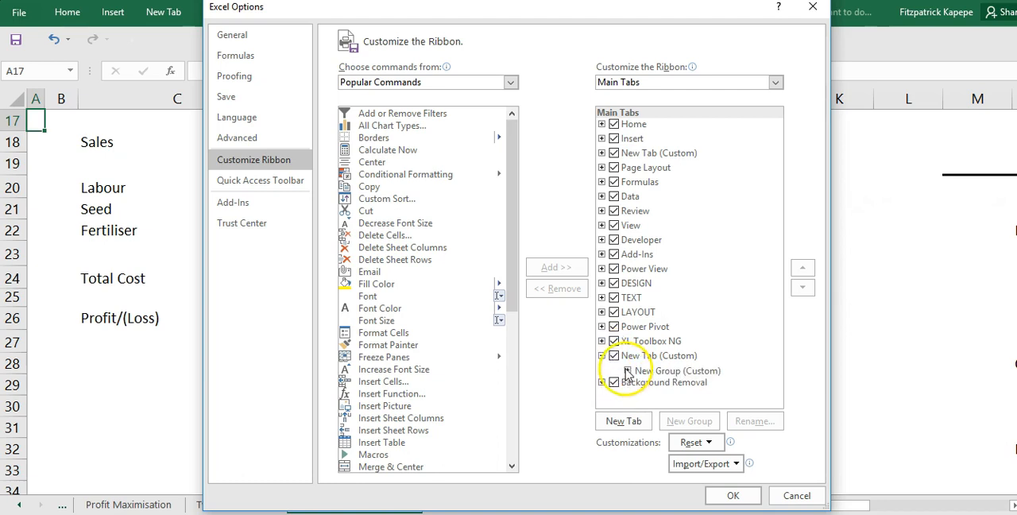
click(628, 371)
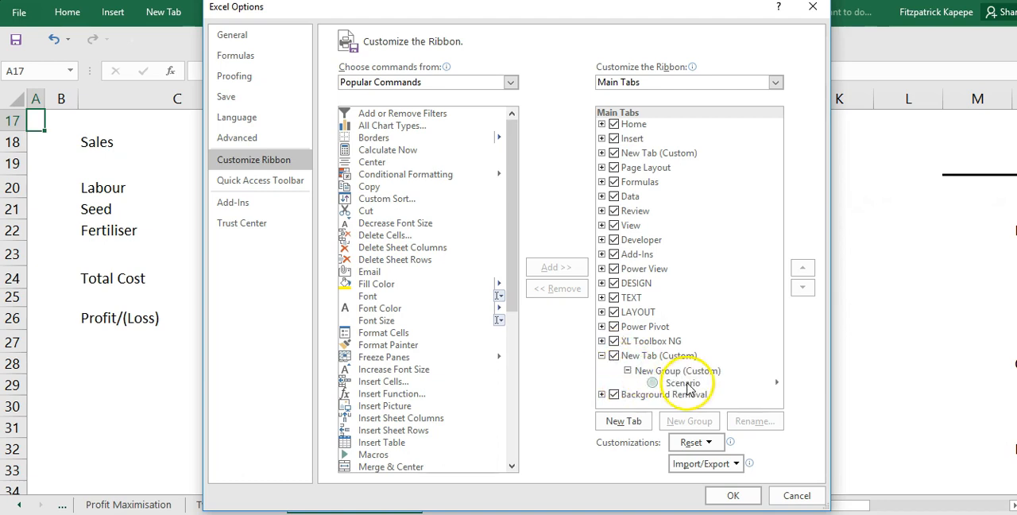
click(777, 385)
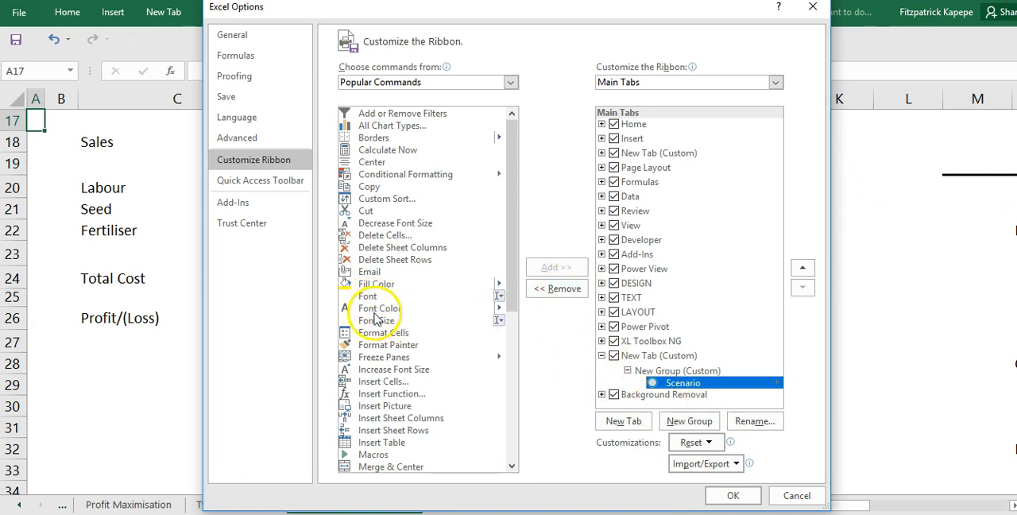
drag(512, 277, 510, 236)
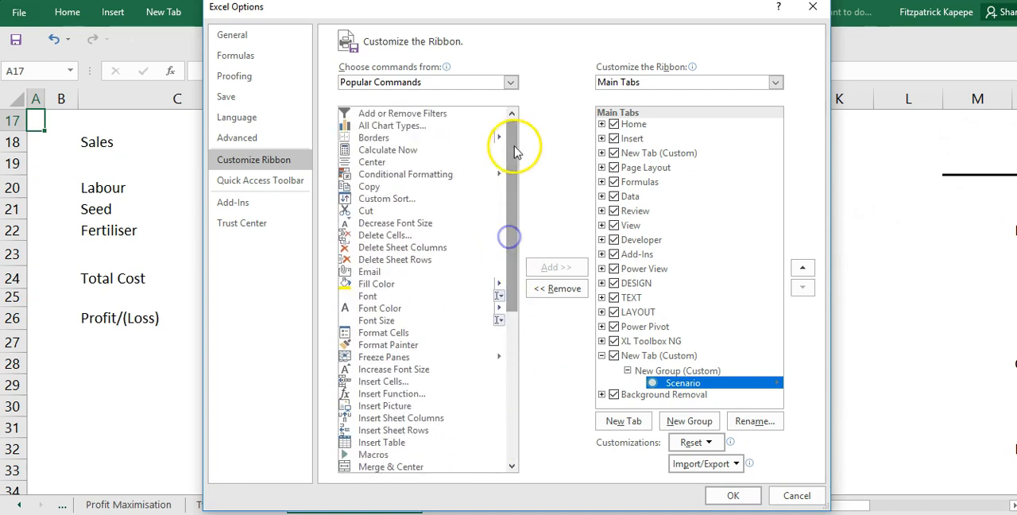
click(515, 168)
drag(515, 168, 545, 318)
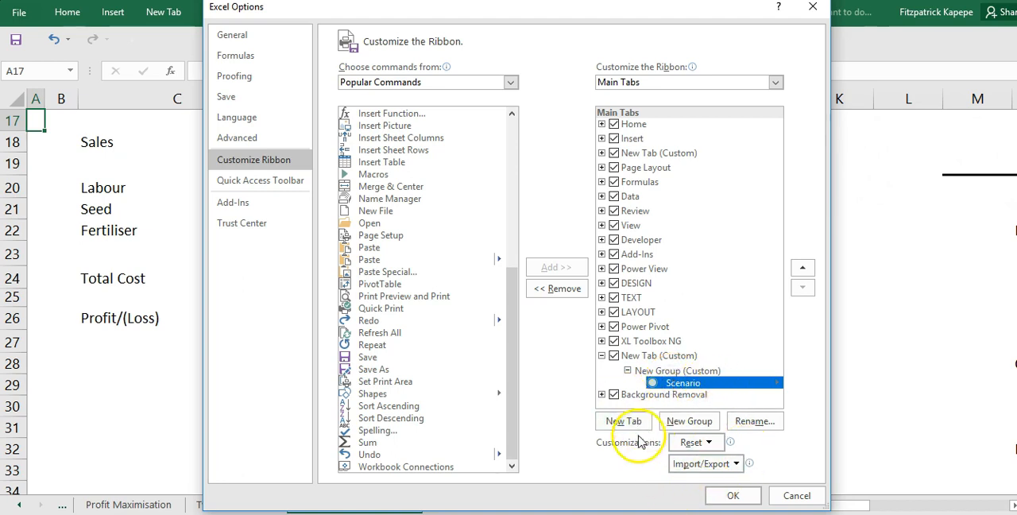
- Reset all ribbon and Quick Access Toolbar customizations to their defaults and close the Excel options
click(708, 444)
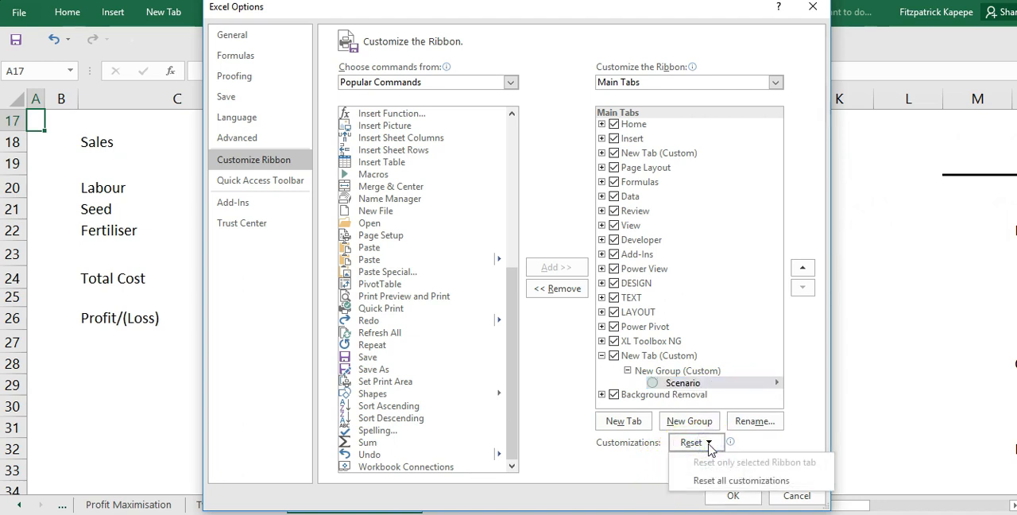
click(810, 341)
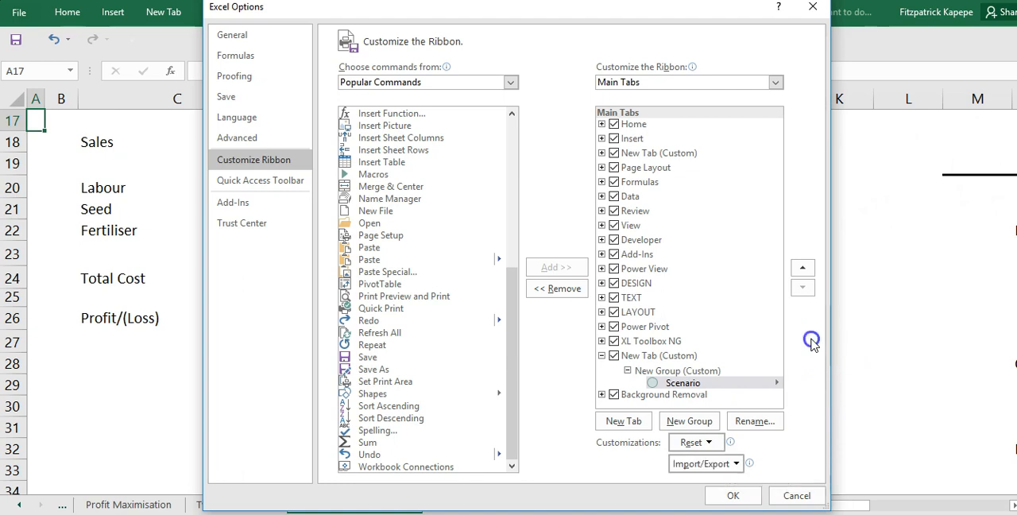
click(708, 444)
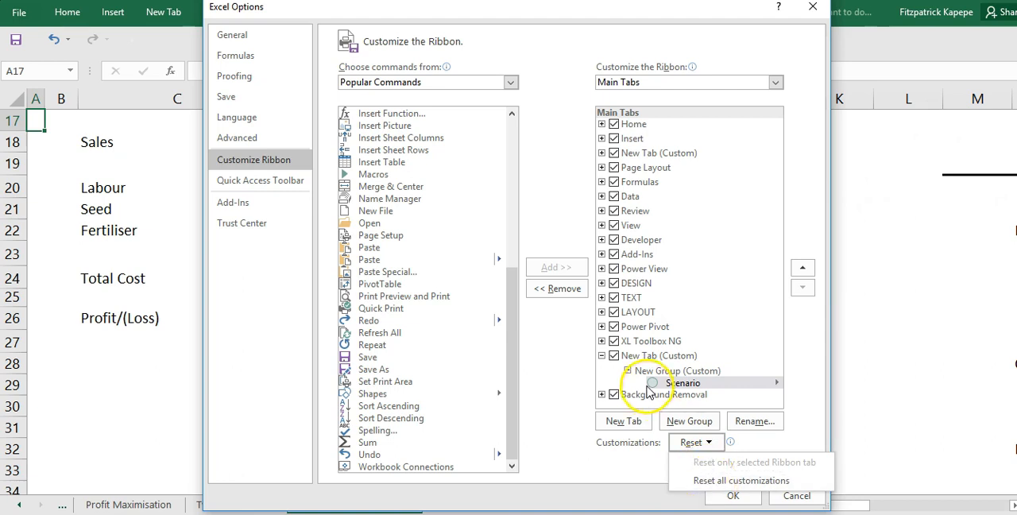
click(628, 370)
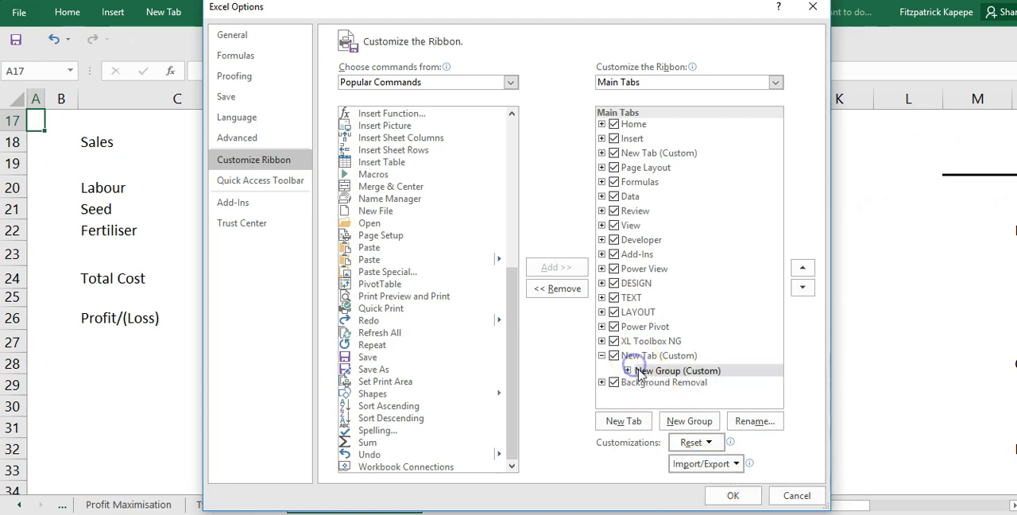
click(710, 443)
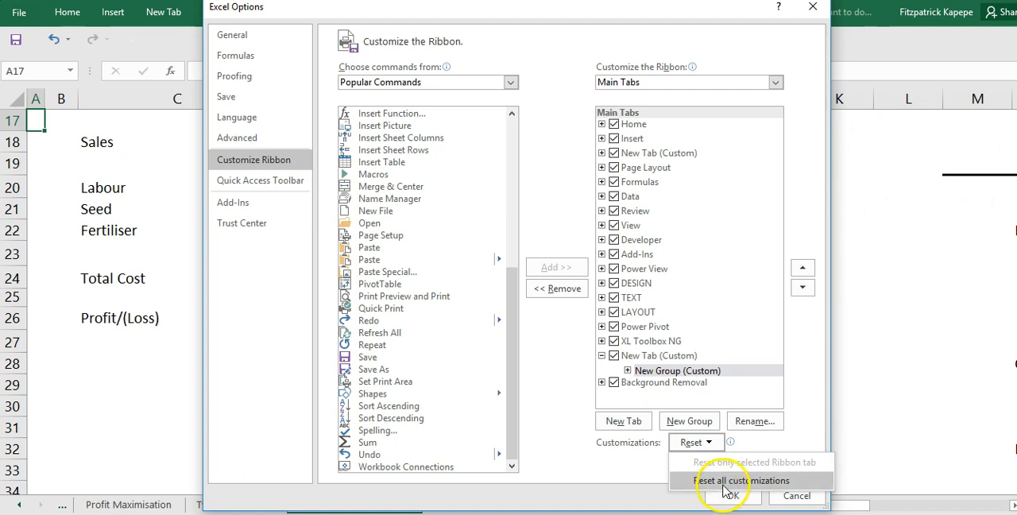
click(722, 480)
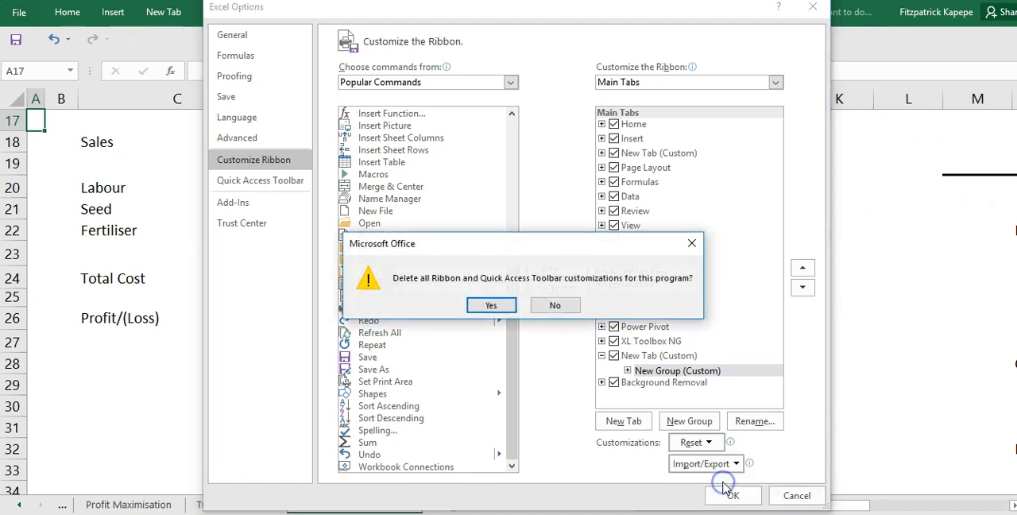
click(491, 305)
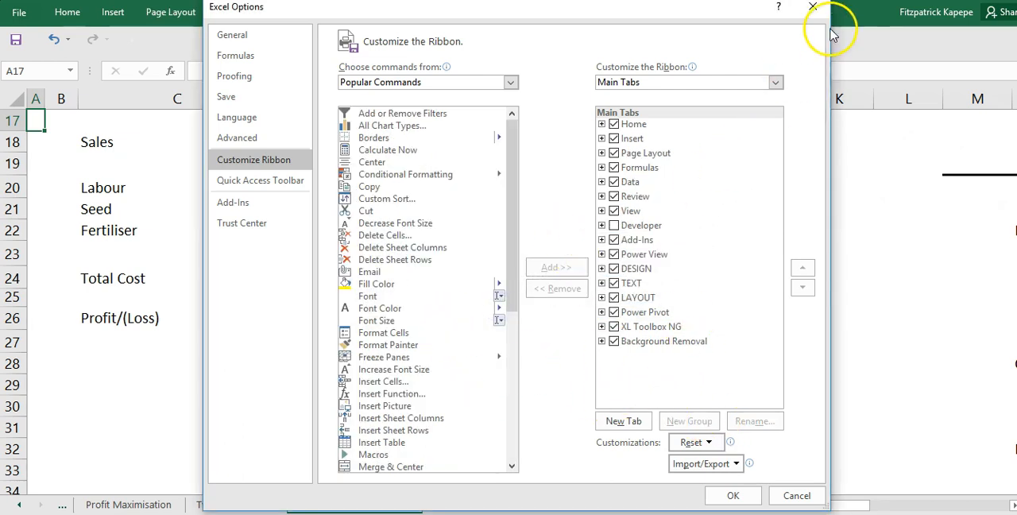
click(812, 8)
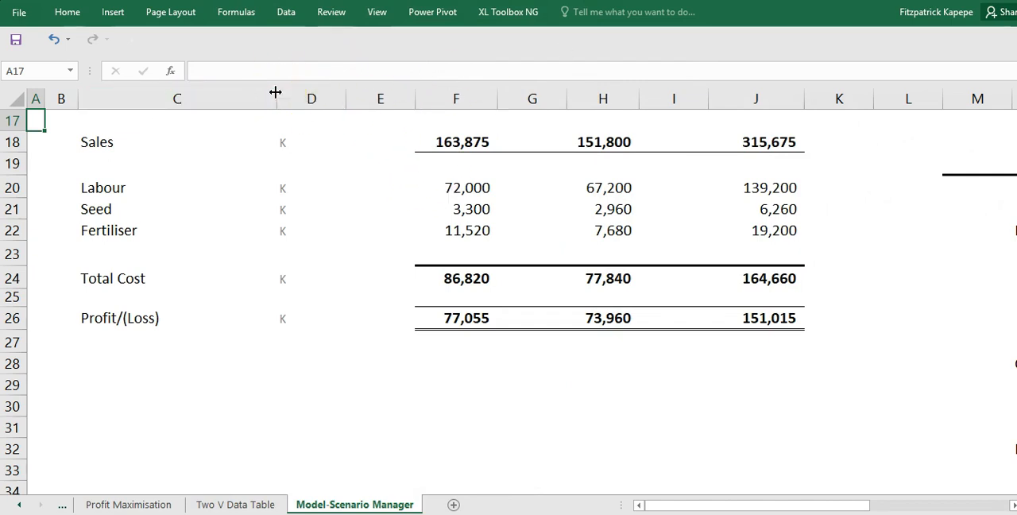
- In the ribbon customization options, select Scenario from the Commands Not in the Ribbon and try to add it to the ribbon
click(16, 12)
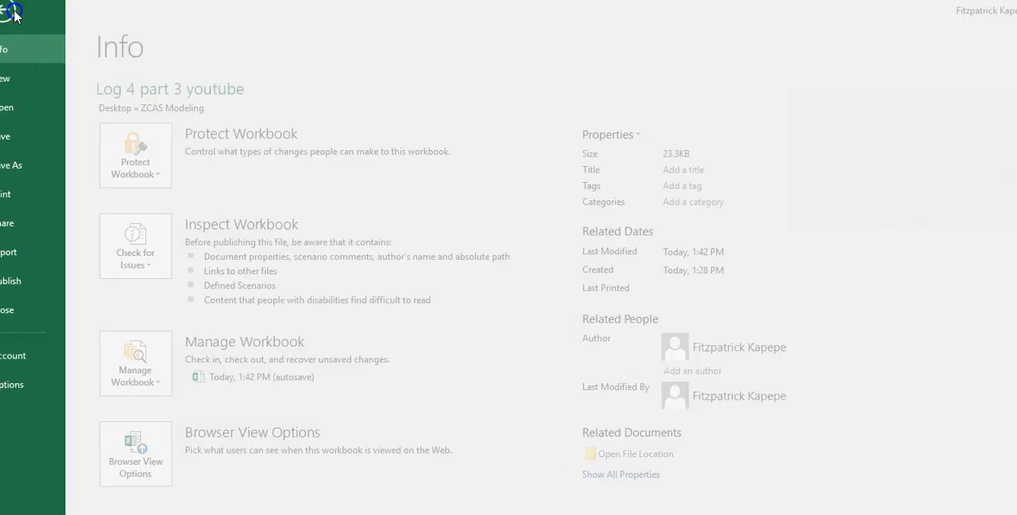
click(39, 385)
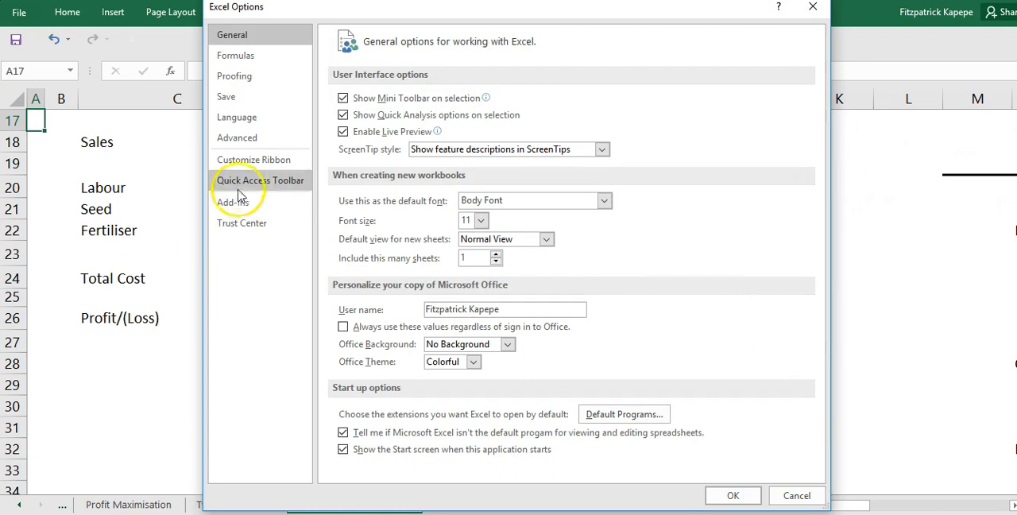
click(262, 163)
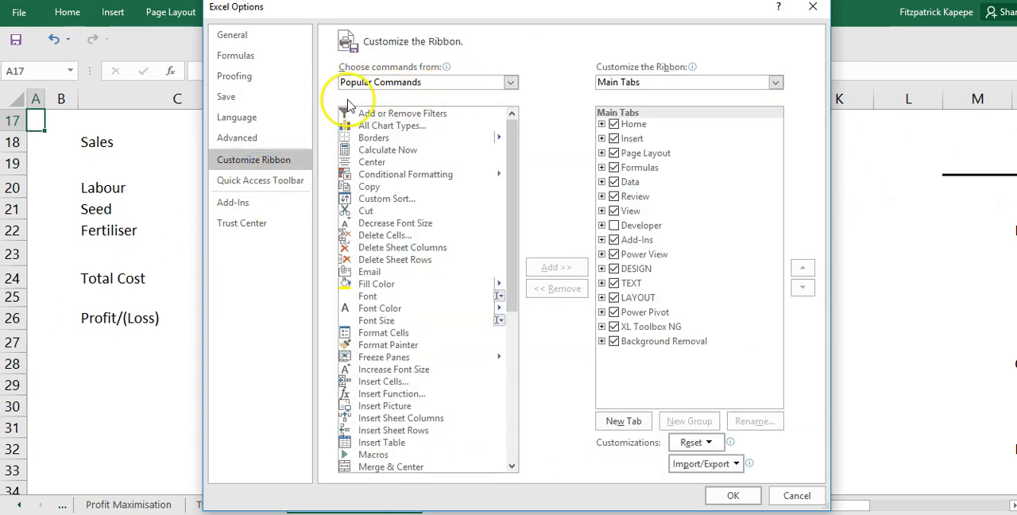
click(511, 83)
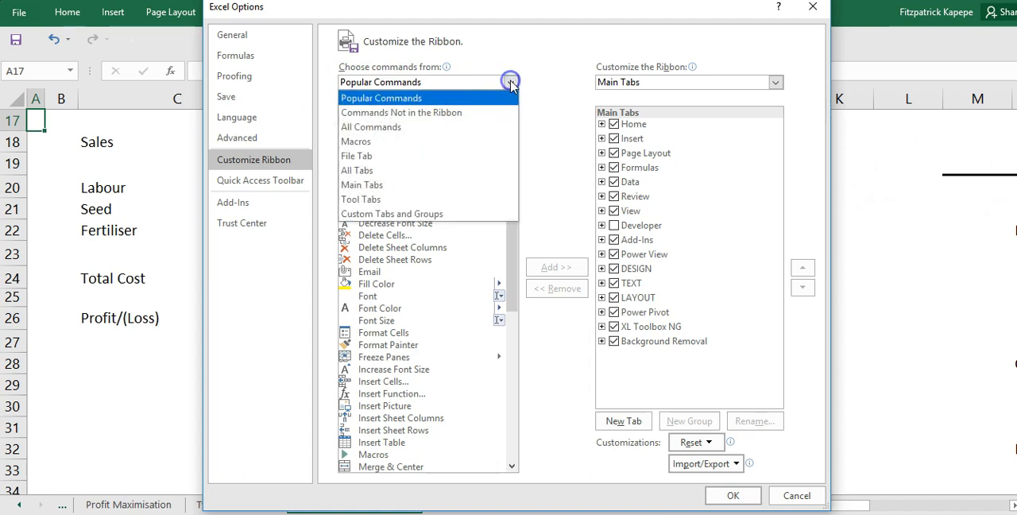
click(468, 115)
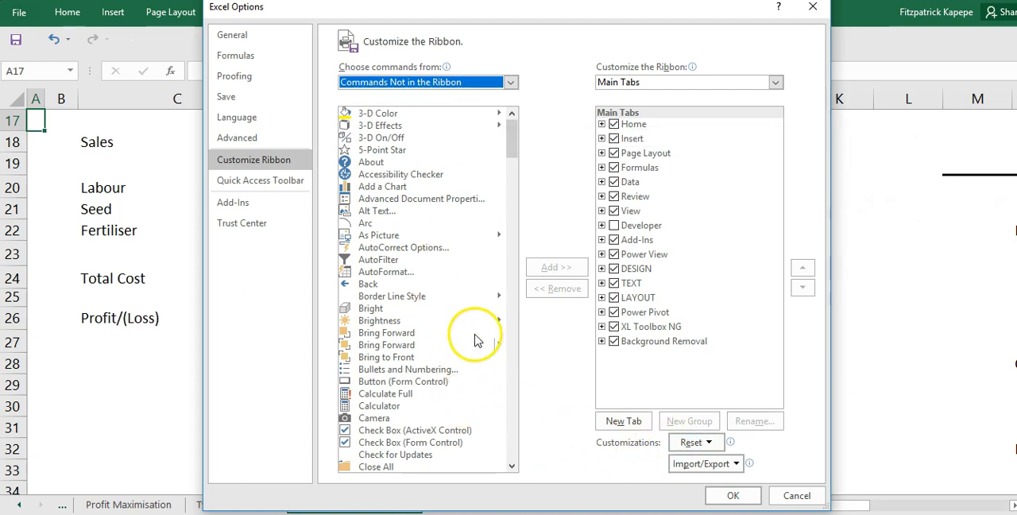
drag(515, 153, 536, 387)
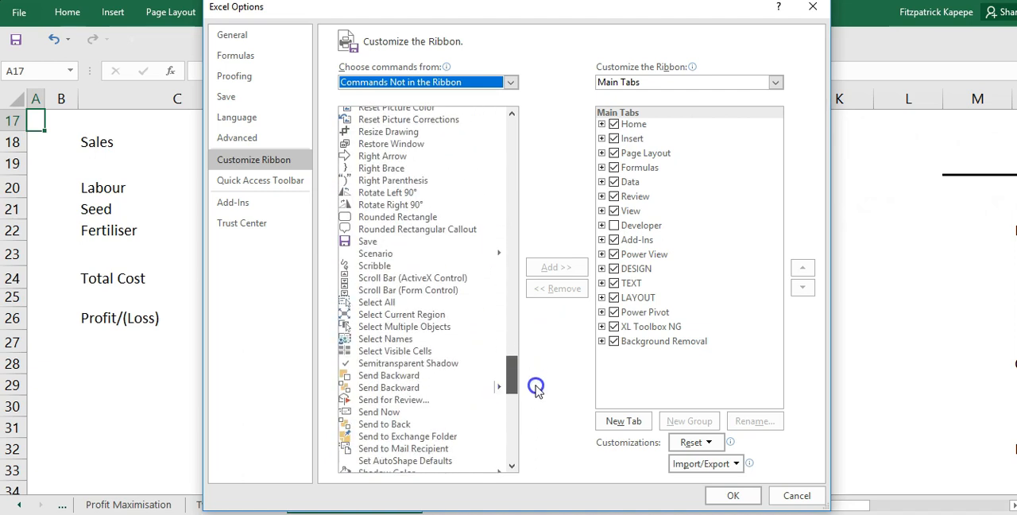
click(382, 254)
click(554, 268)
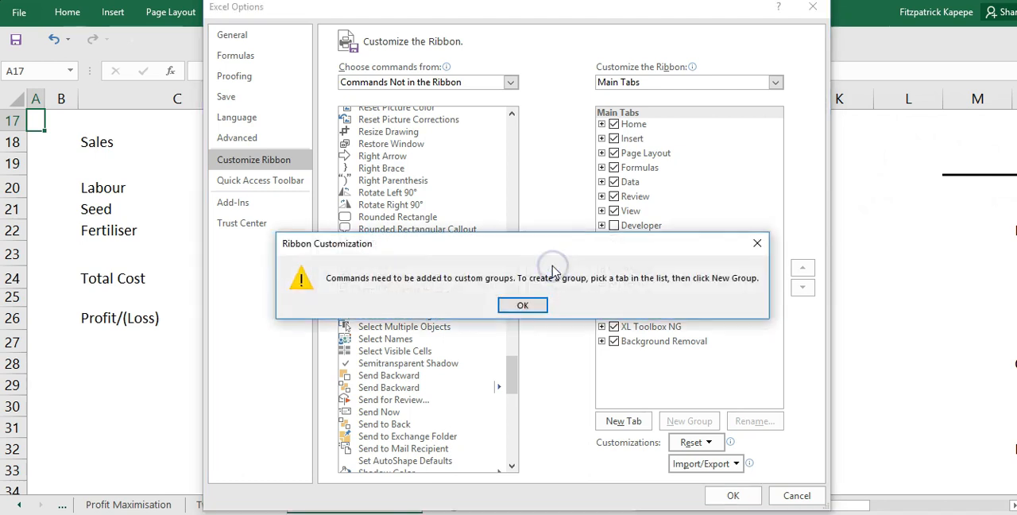
click(757, 243)
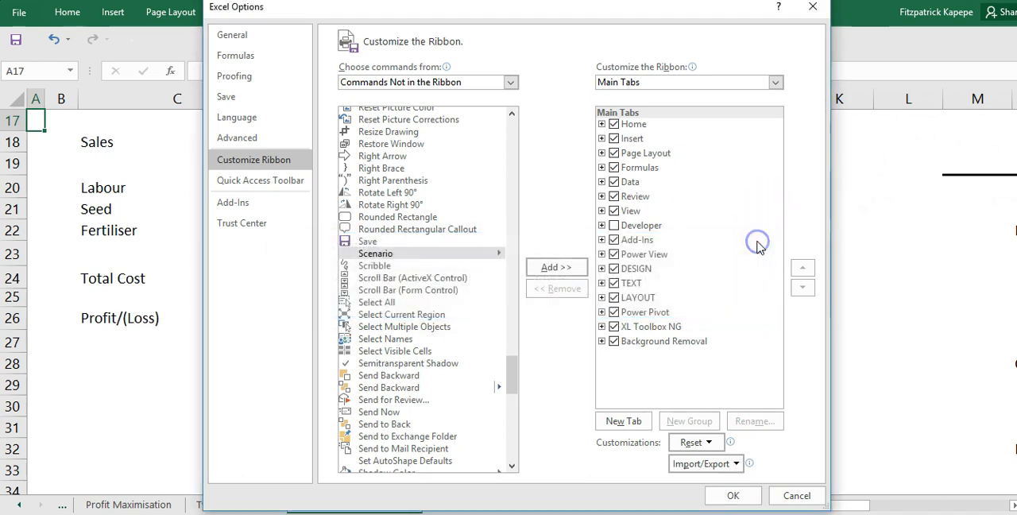
- Create a new custom ribbon tab, add the Scenario command to its new group, and apply the customization
click(622, 427)
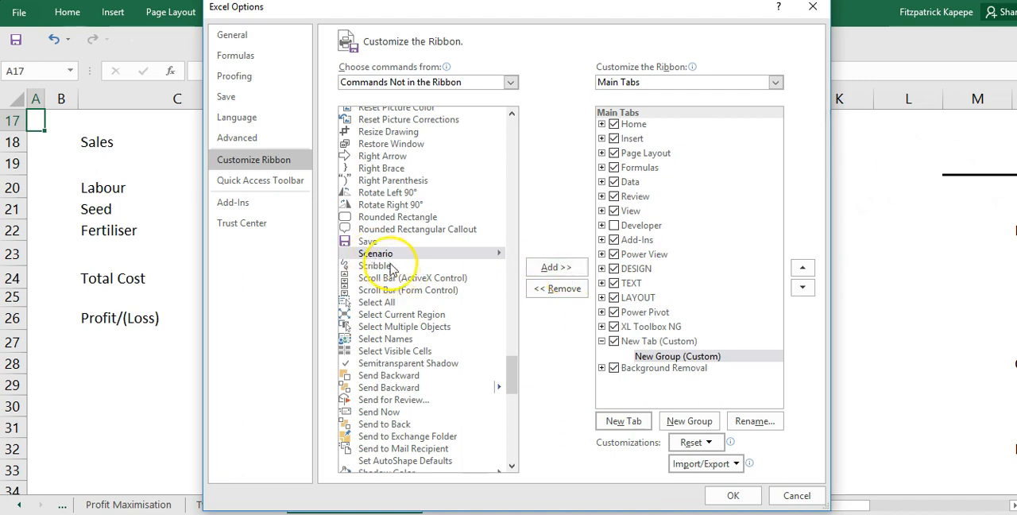
click(561, 269)
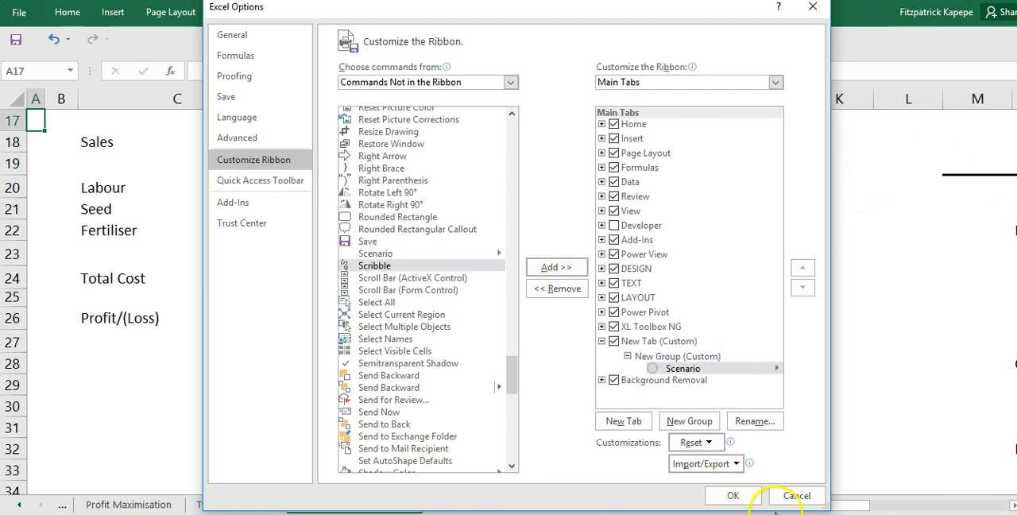
click(733, 495)
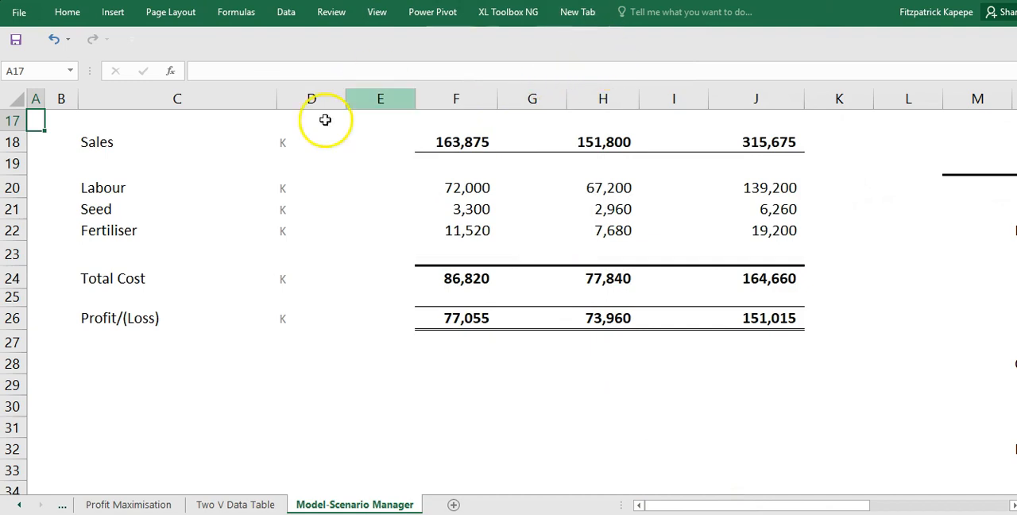
- Apply the Base Case, Best Case and Worst Case to the model in turn using the custom Scenario command
click(582, 12)
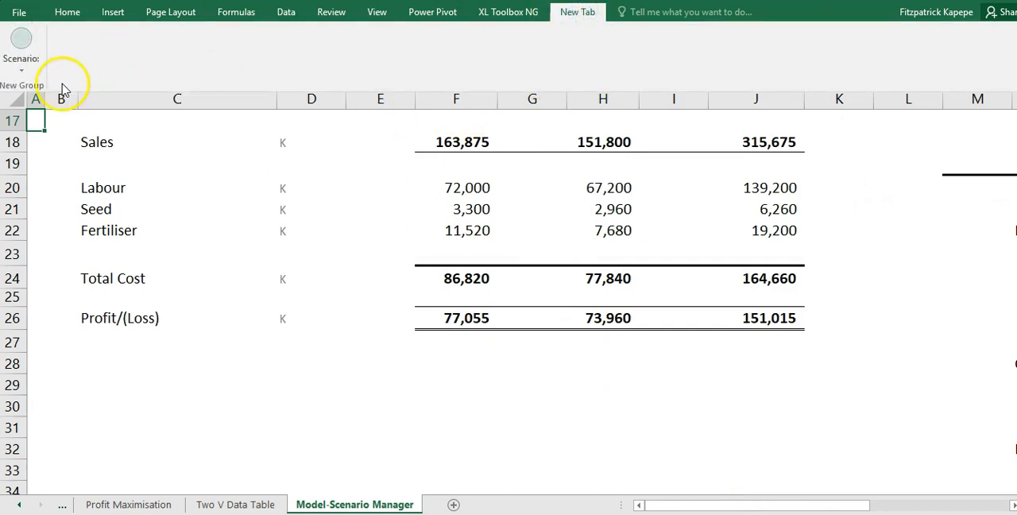
click(22, 72)
click(39, 88)
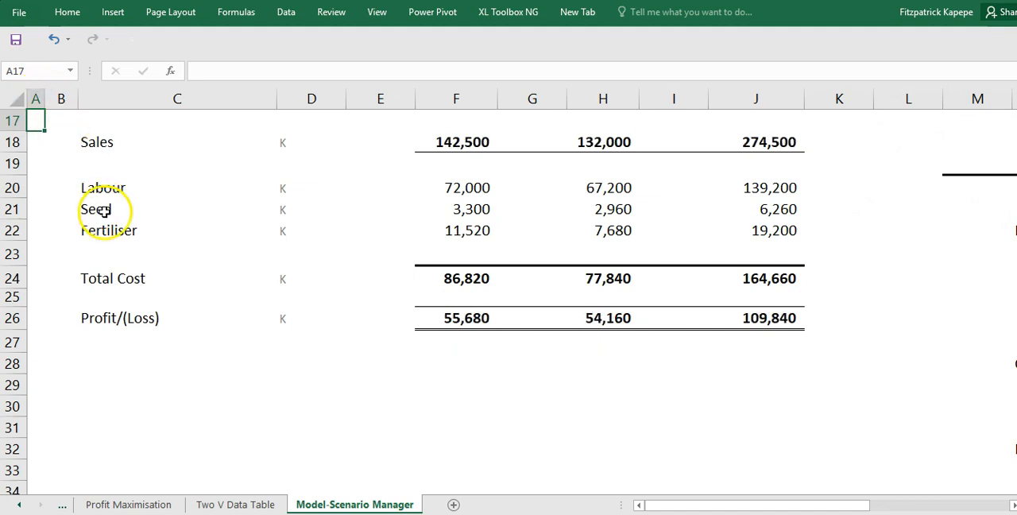
click(578, 13)
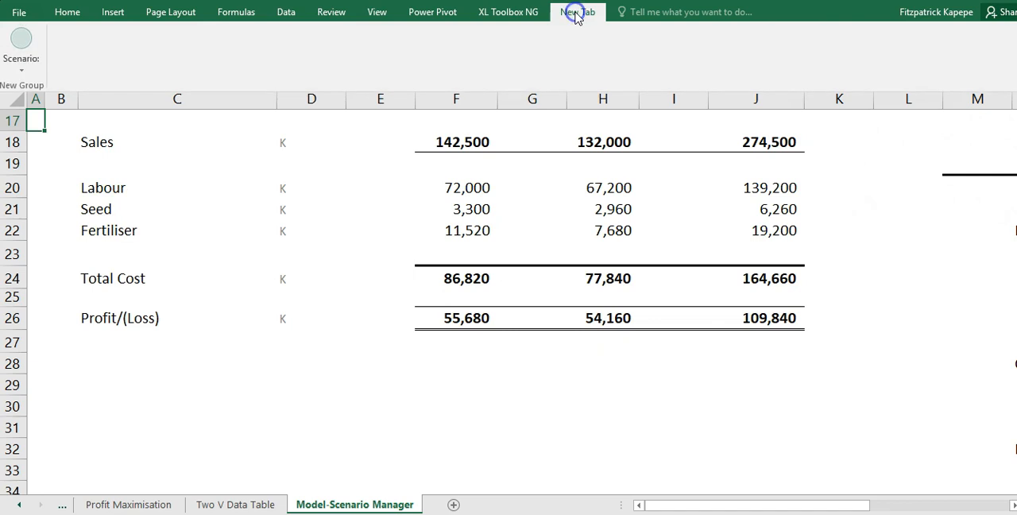
click(21, 70)
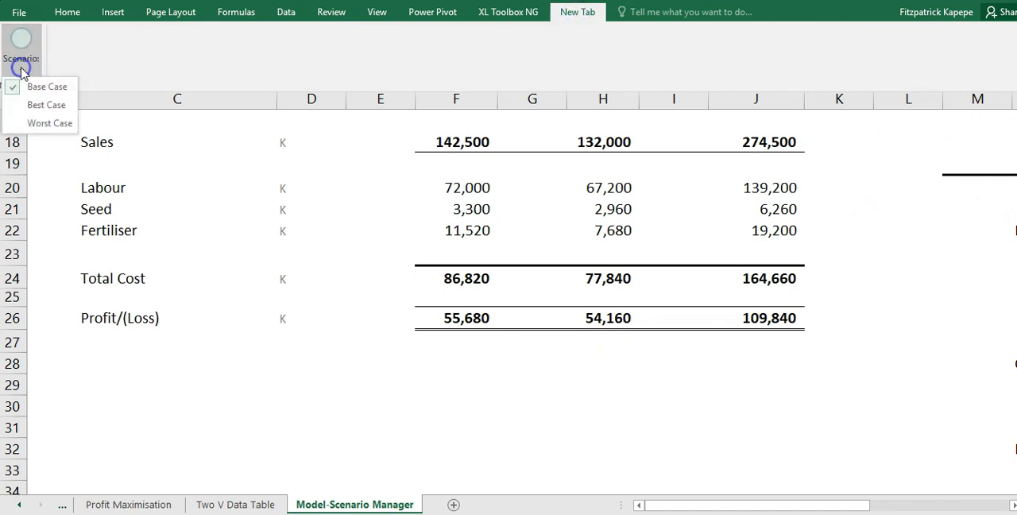
click(46, 108)
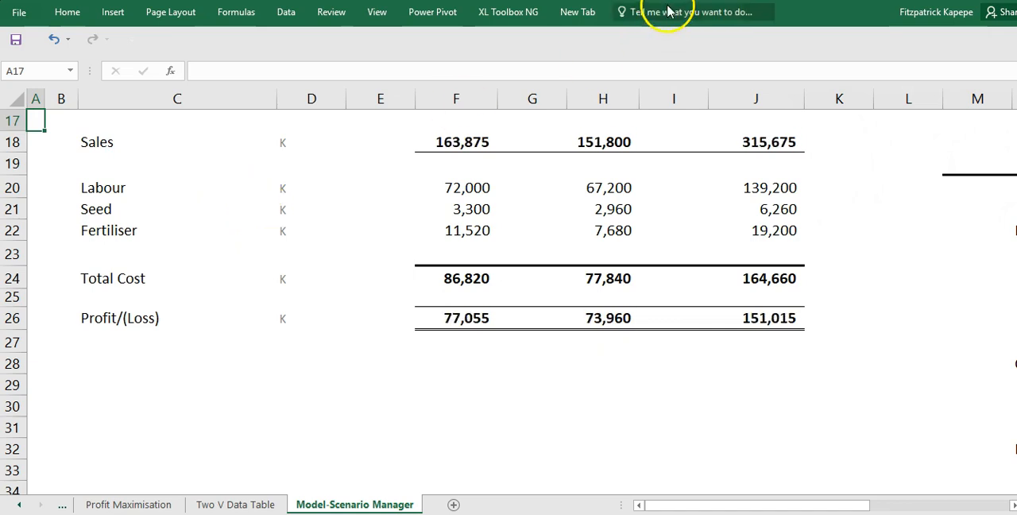
click(577, 24)
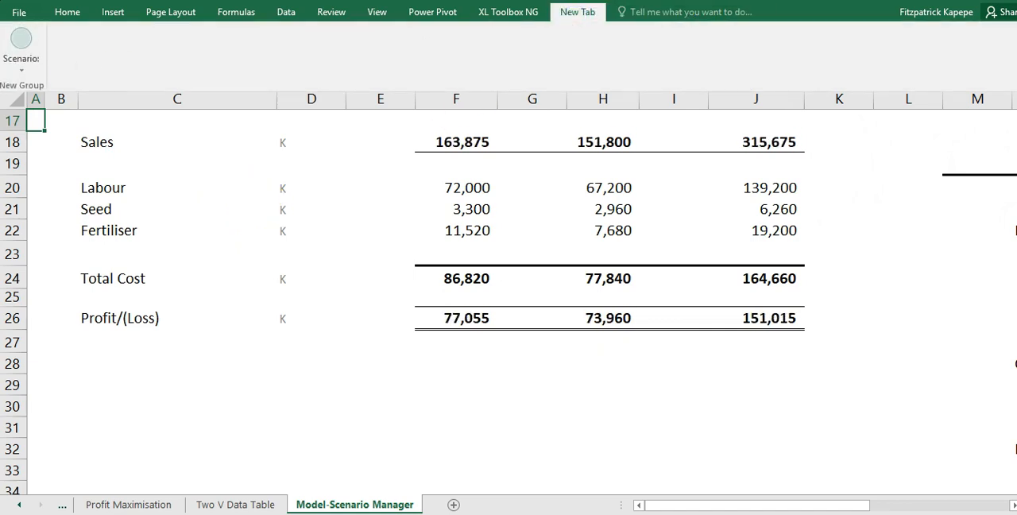
click(21, 68)
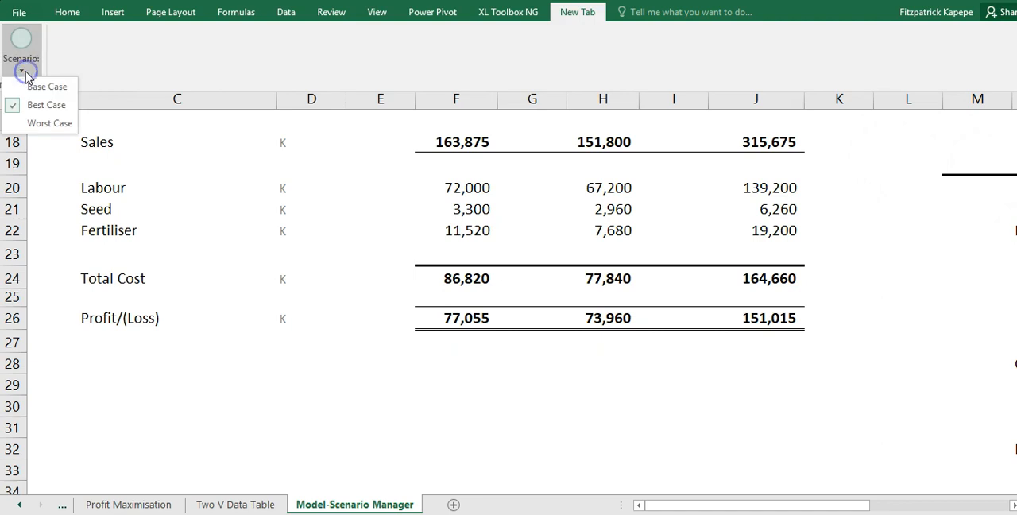
click(47, 123)
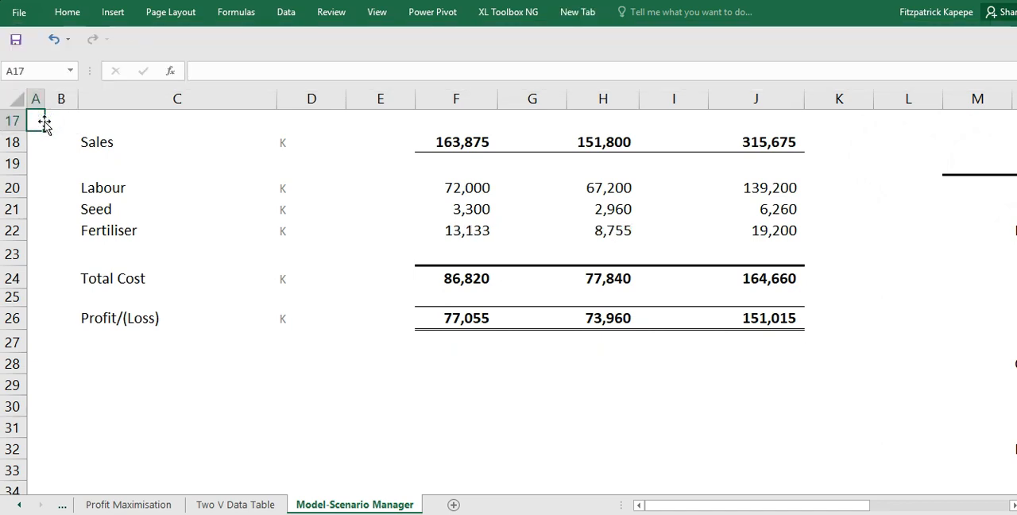